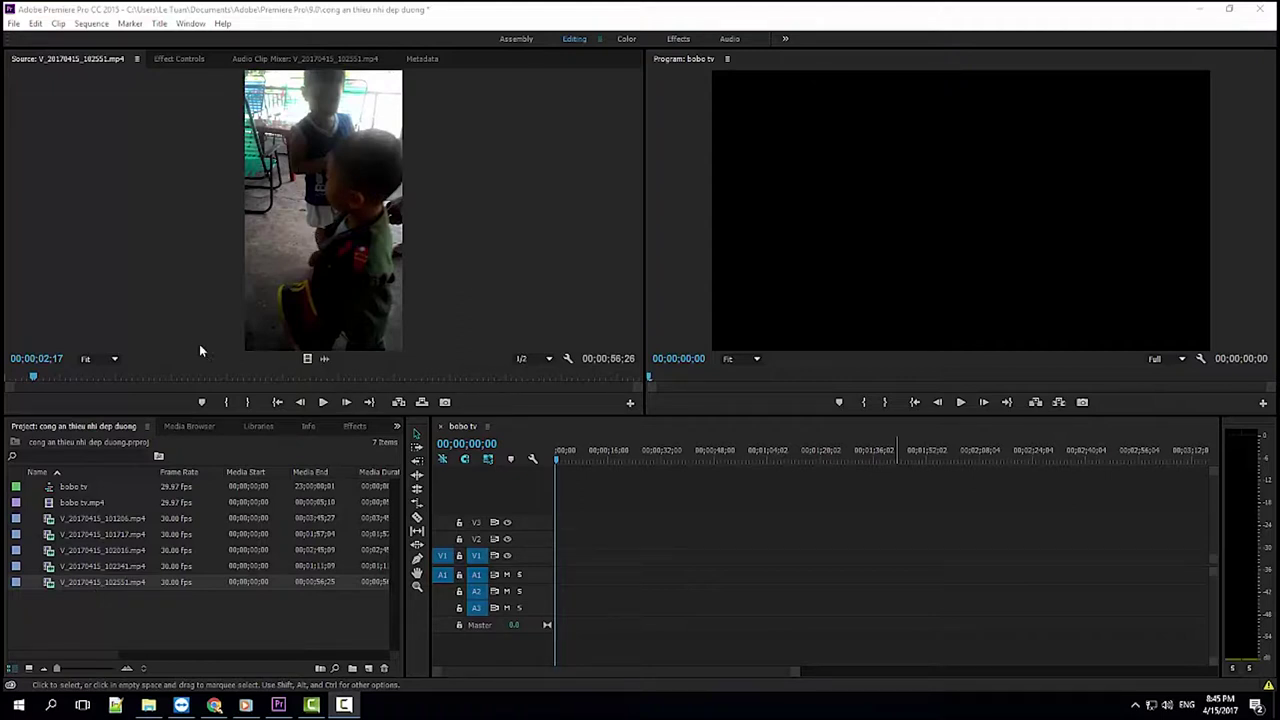
Step: Preview V_20170415_102551.mp4 in the Source monitor, then select it in the Project panel
click(323, 402)
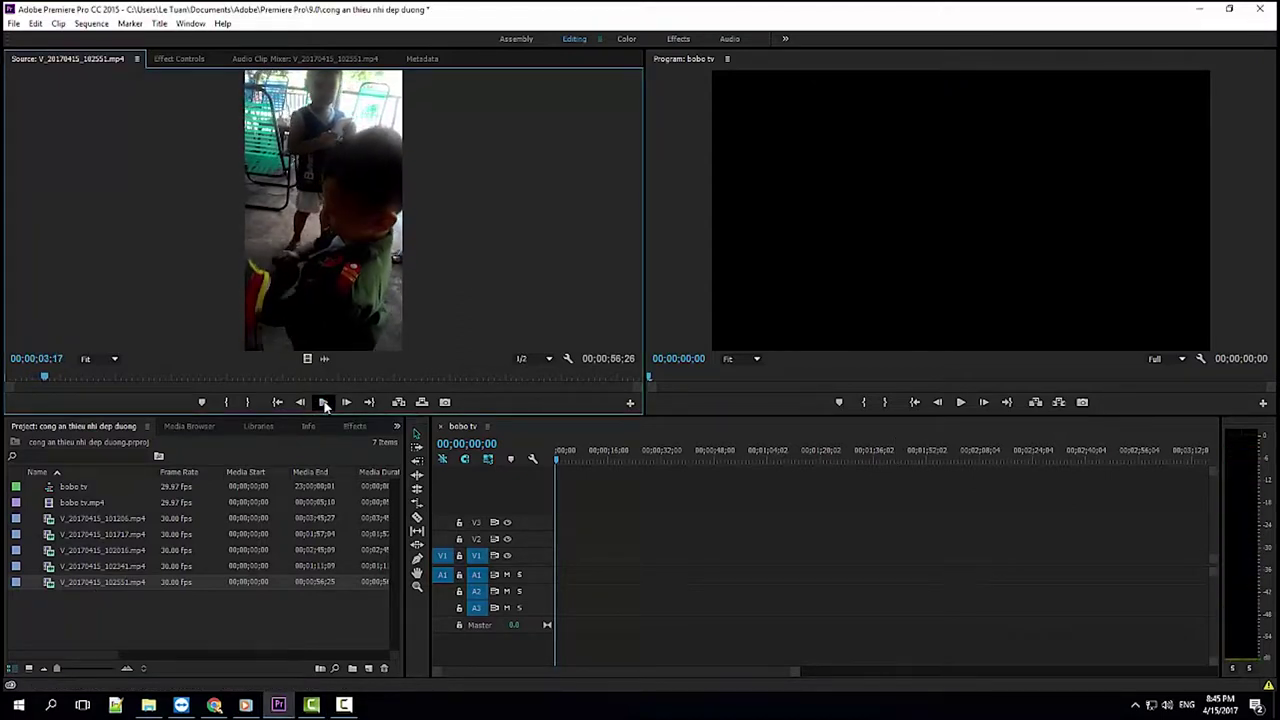
click(323, 402)
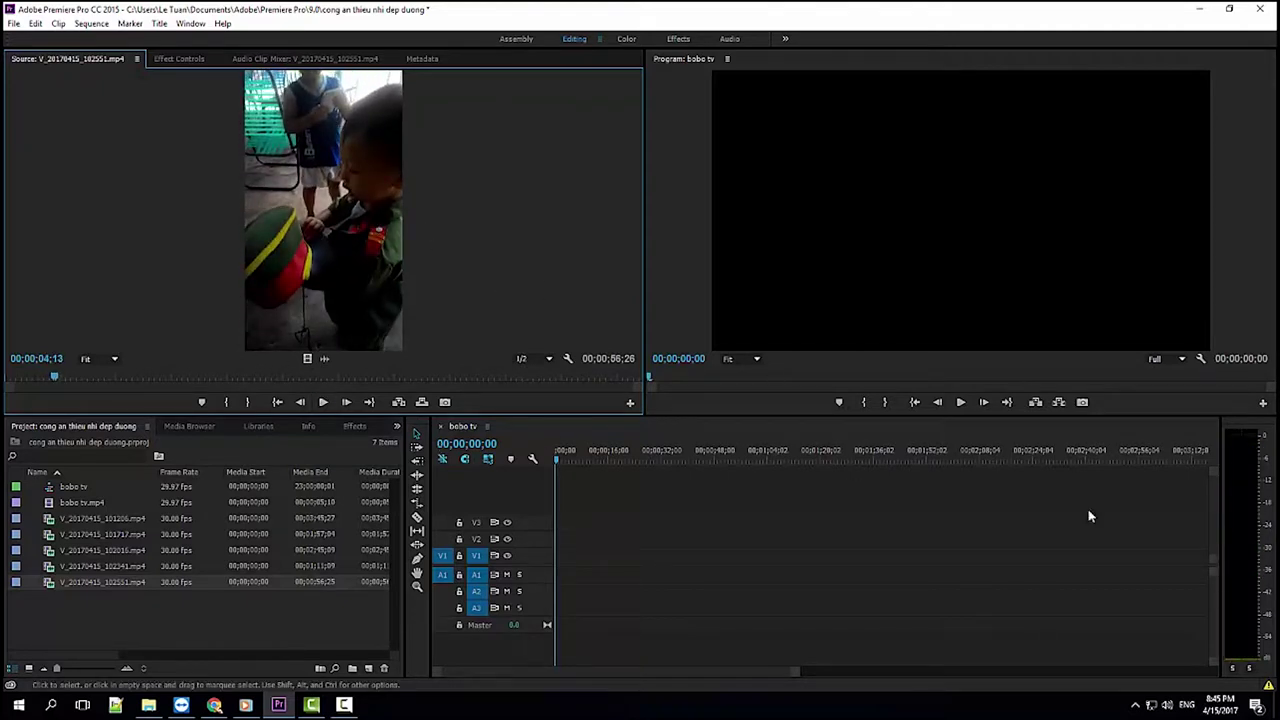
click(118, 587)
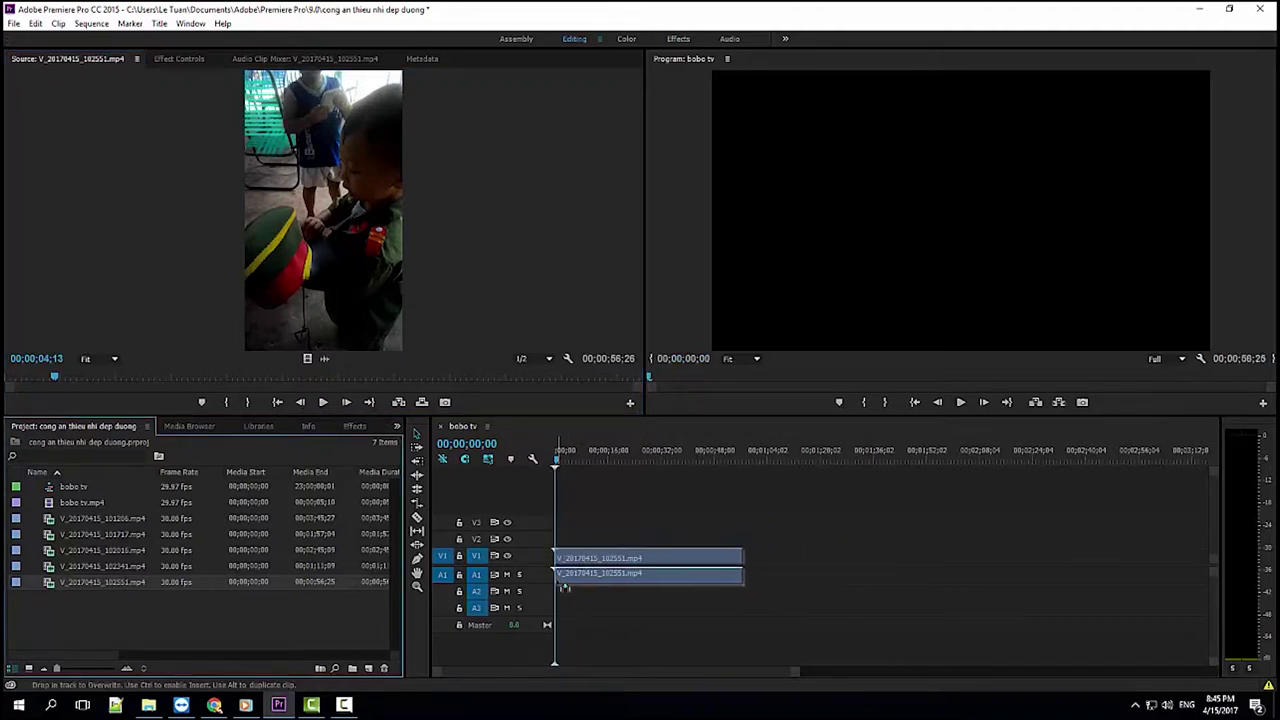
Step: Drop the clip onto bobo tv keeping existing sequence settings, then move it lower and enlarge slightly
drag(110, 585, 576, 583)
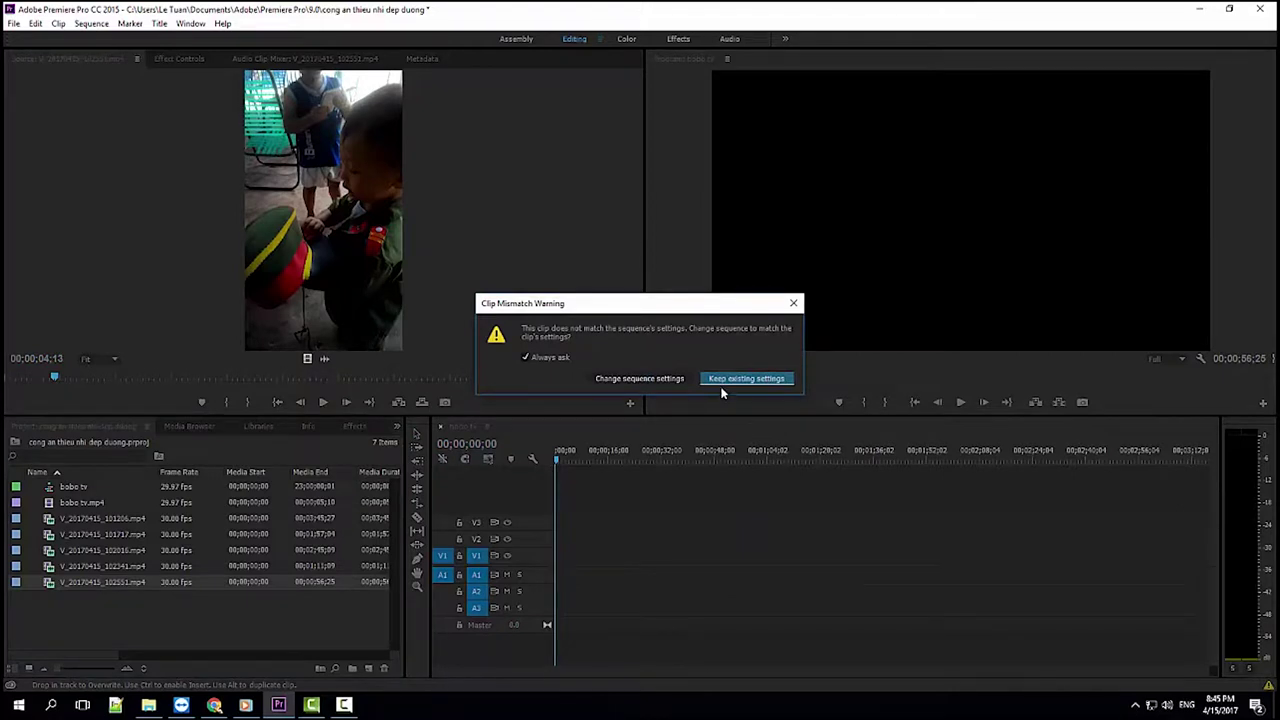
click(722, 384)
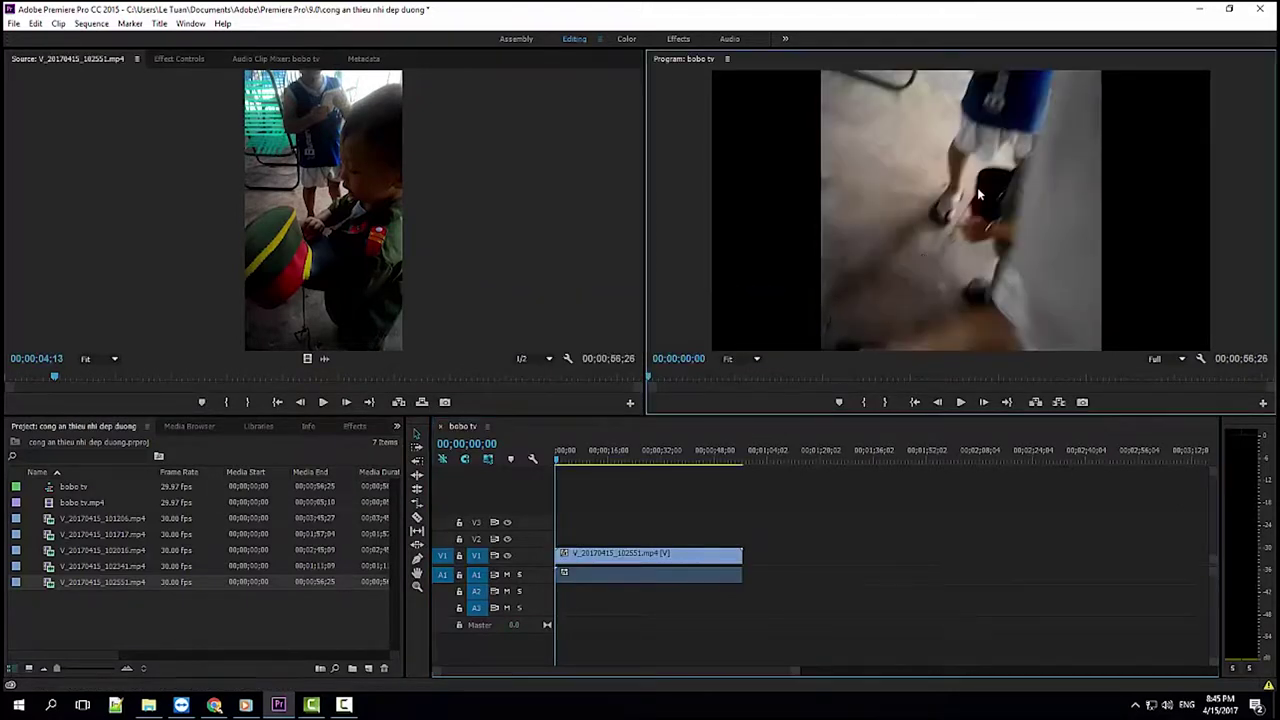
click(977, 187)
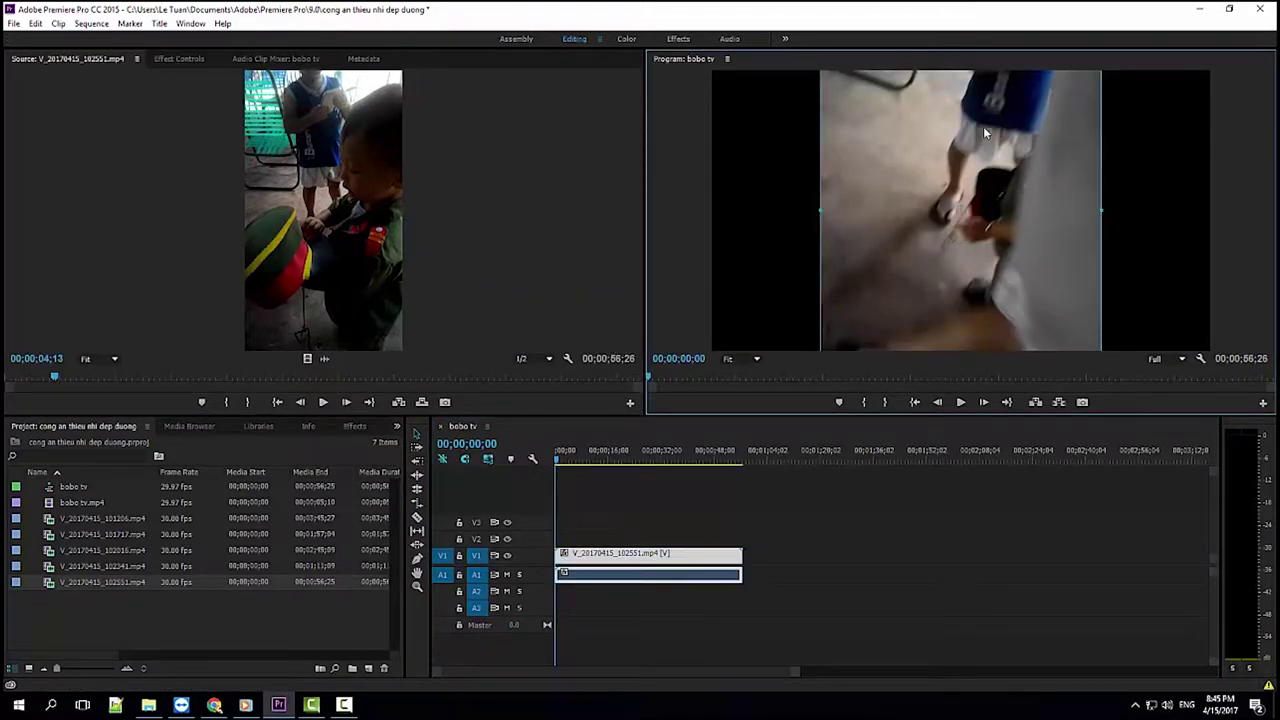
mouse_move(993, 118)
mouse_down()
mouse_move(1058, 158)
mouse_move(1037, 94)
mouse_move(1062, 92)
mouse_up()
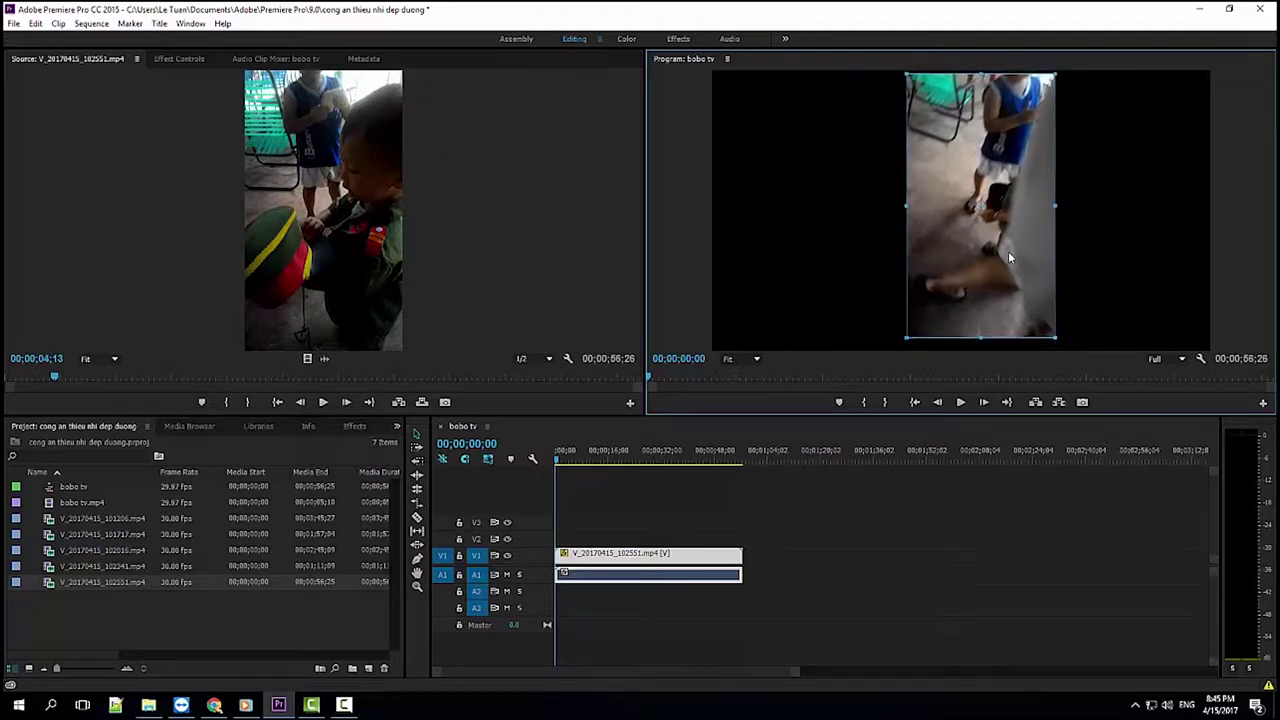
drag(980, 338, 980, 350)
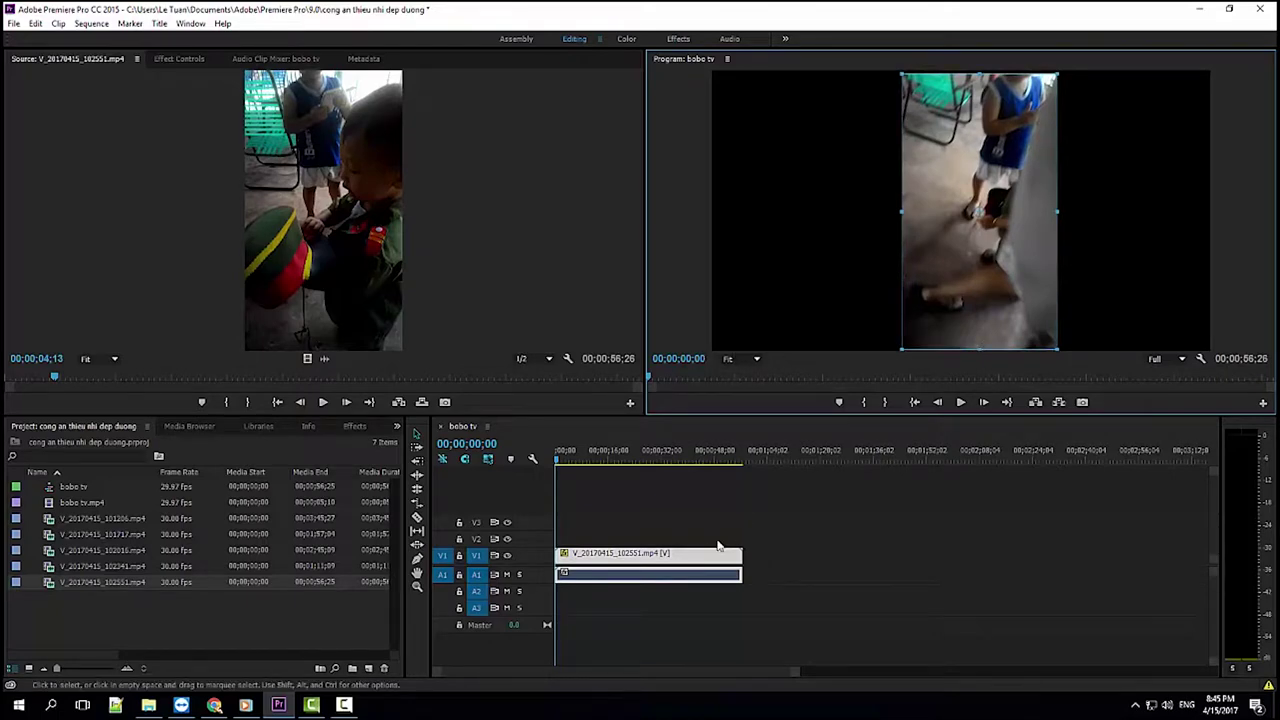
click(647, 565)
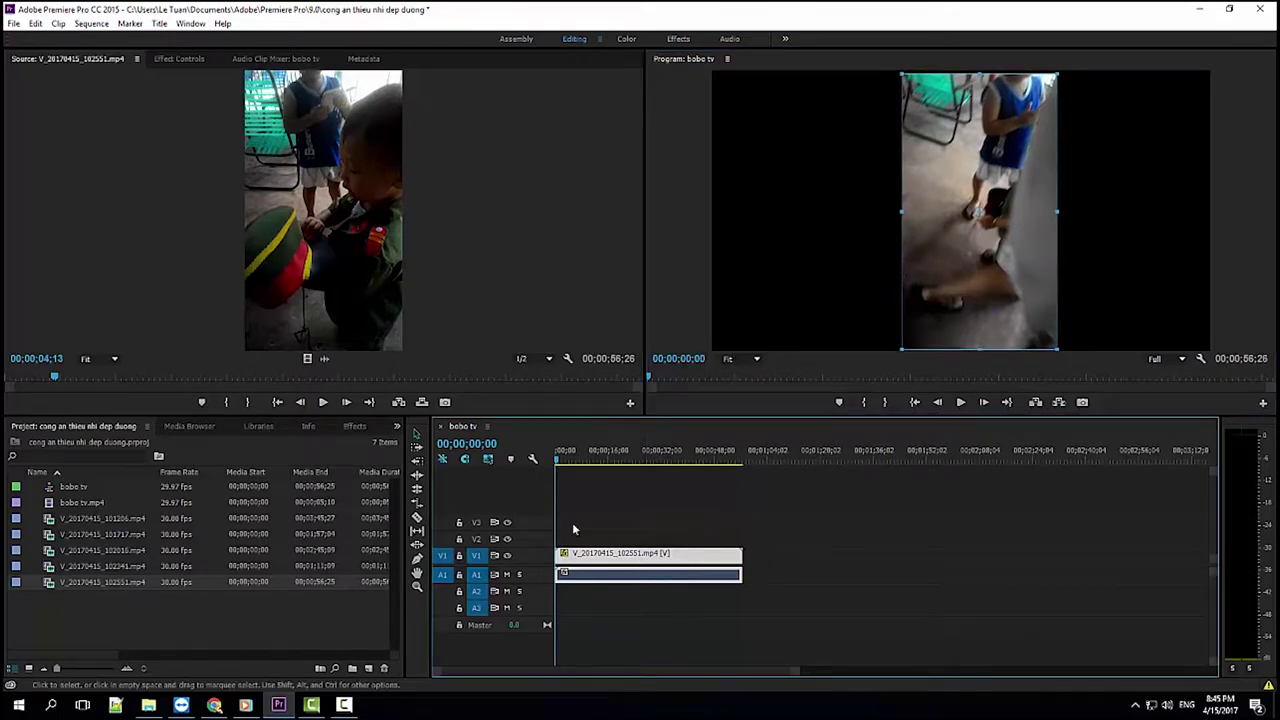
Step: Set the clip's Motion Rotation to -90 in Effect Controls
click(183, 60)
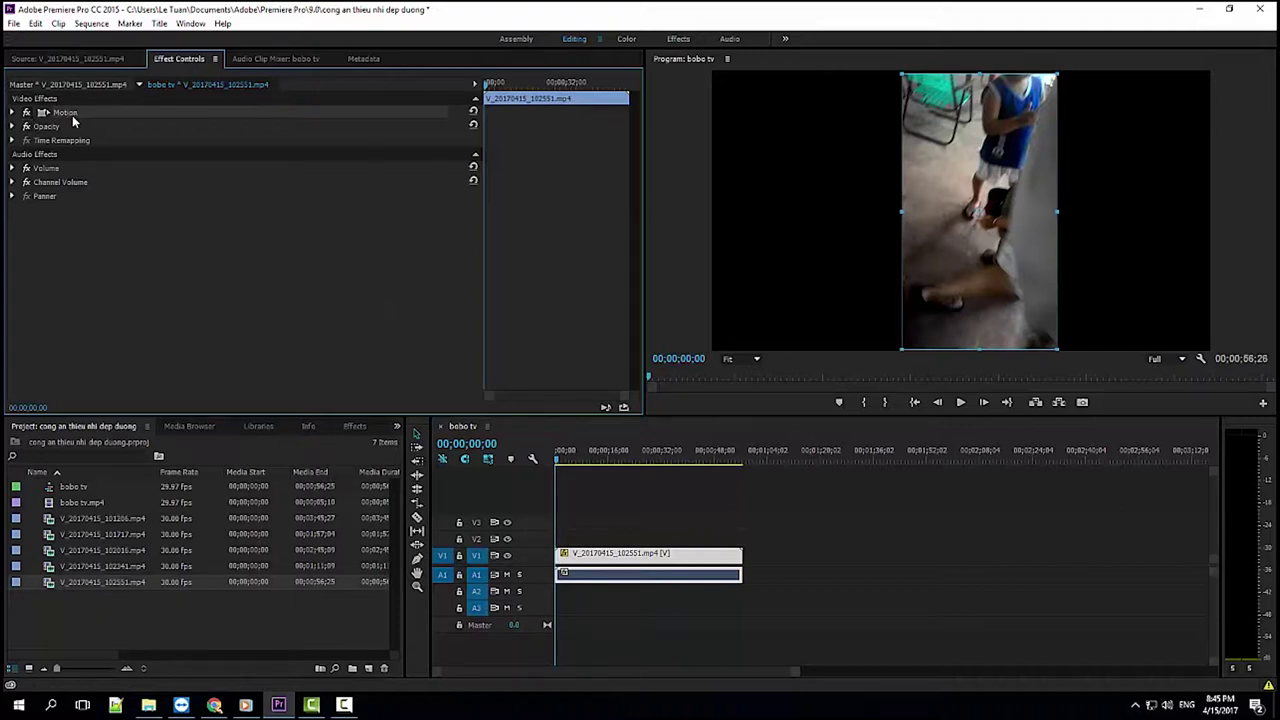
click(12, 113)
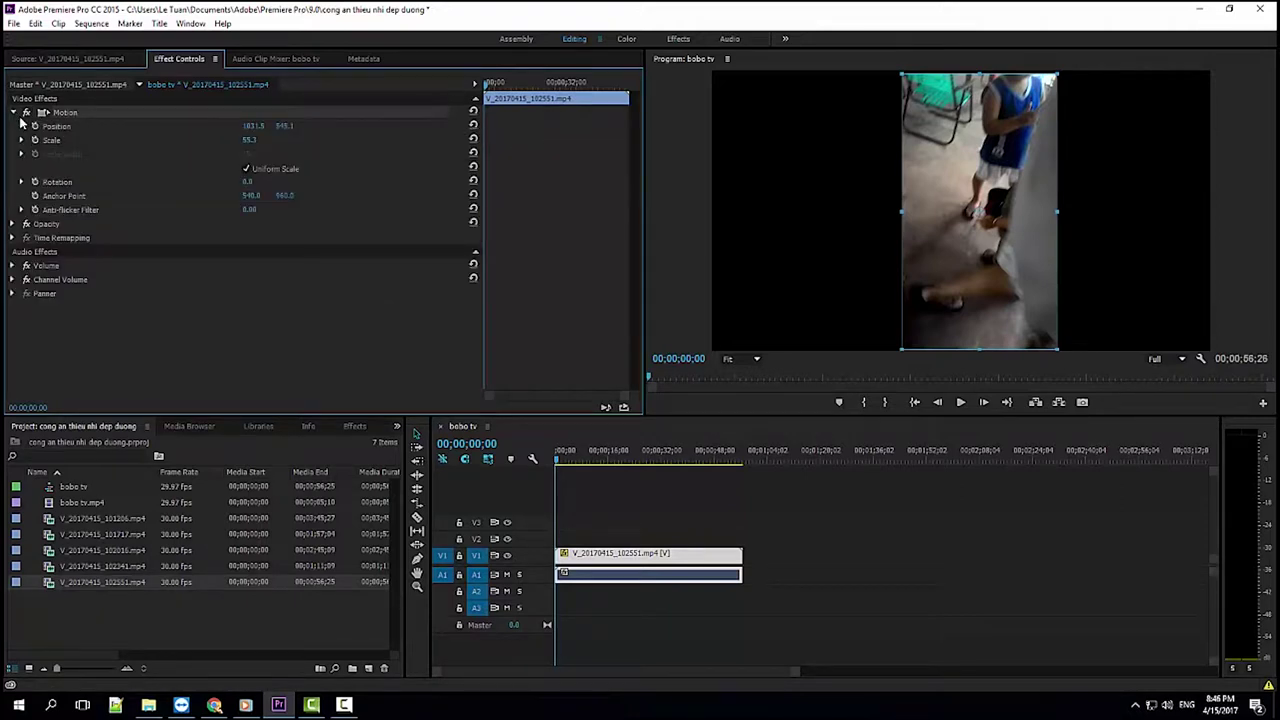
click(70, 188)
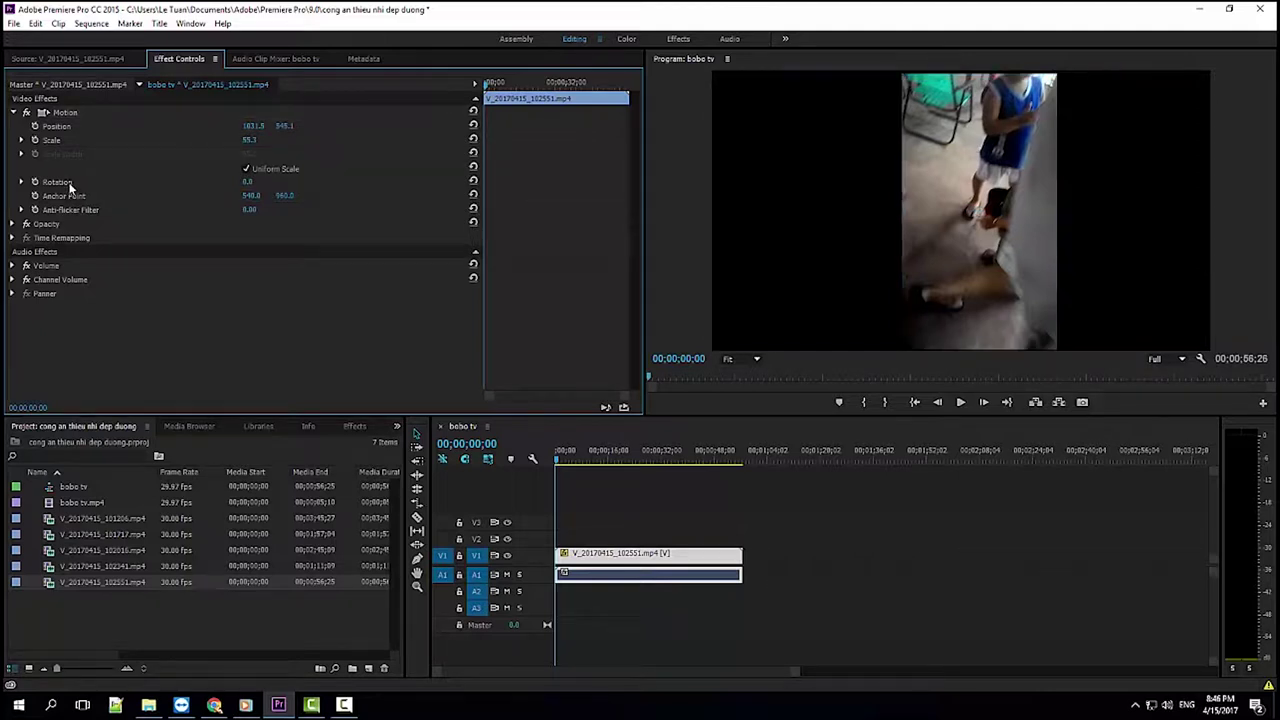
click(247, 183)
text(-90)
key(Return)
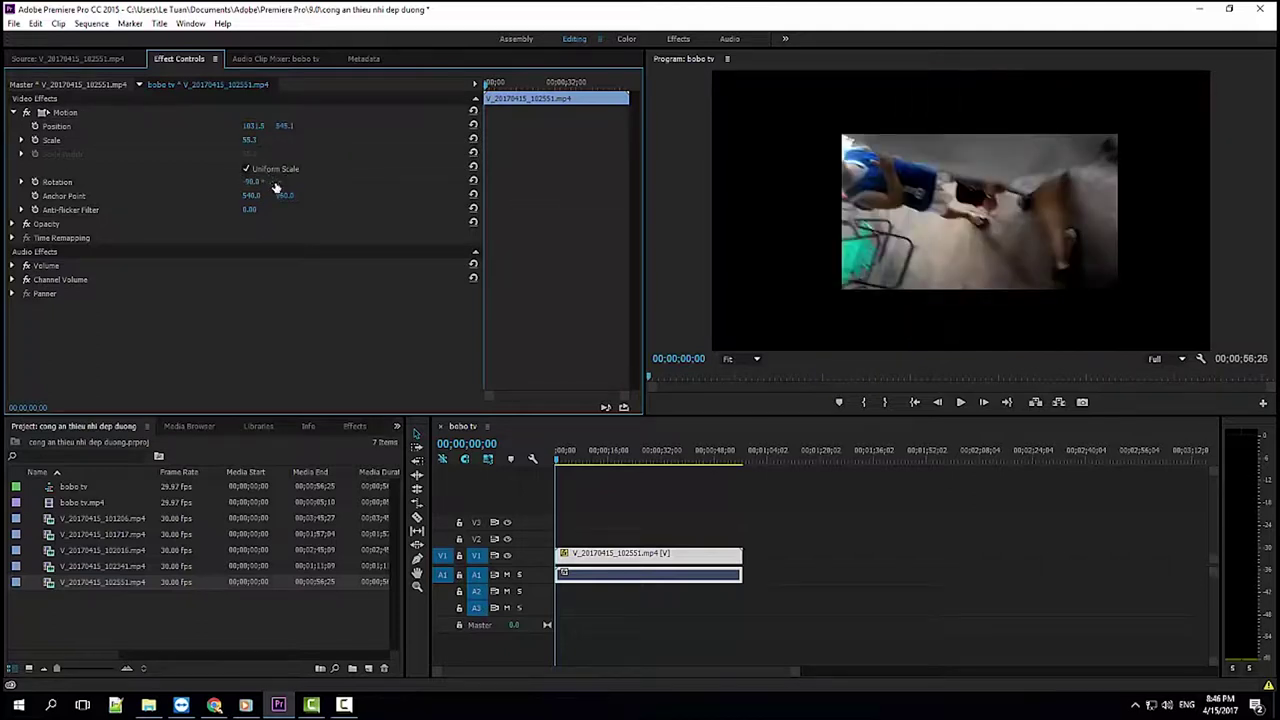
Step: Preview the rotated clip, then scale it to about 101 and shift it down to fill the frame
click(961, 402)
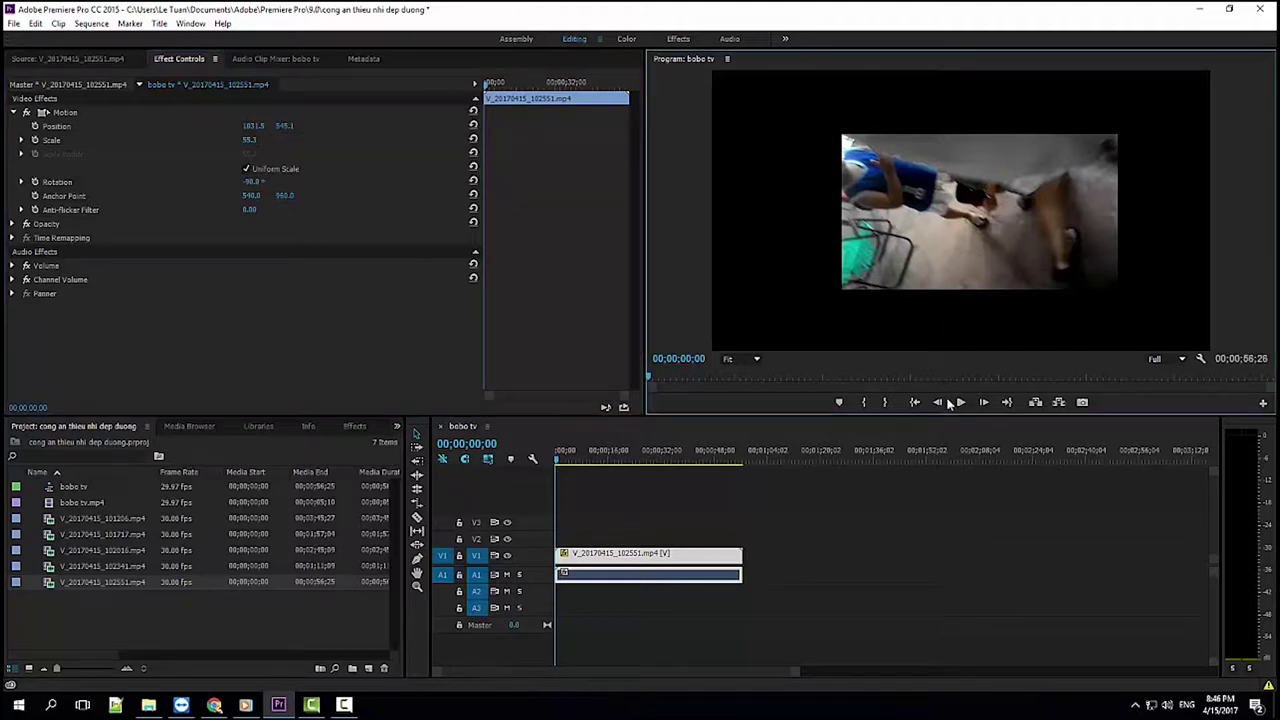
click(963, 402)
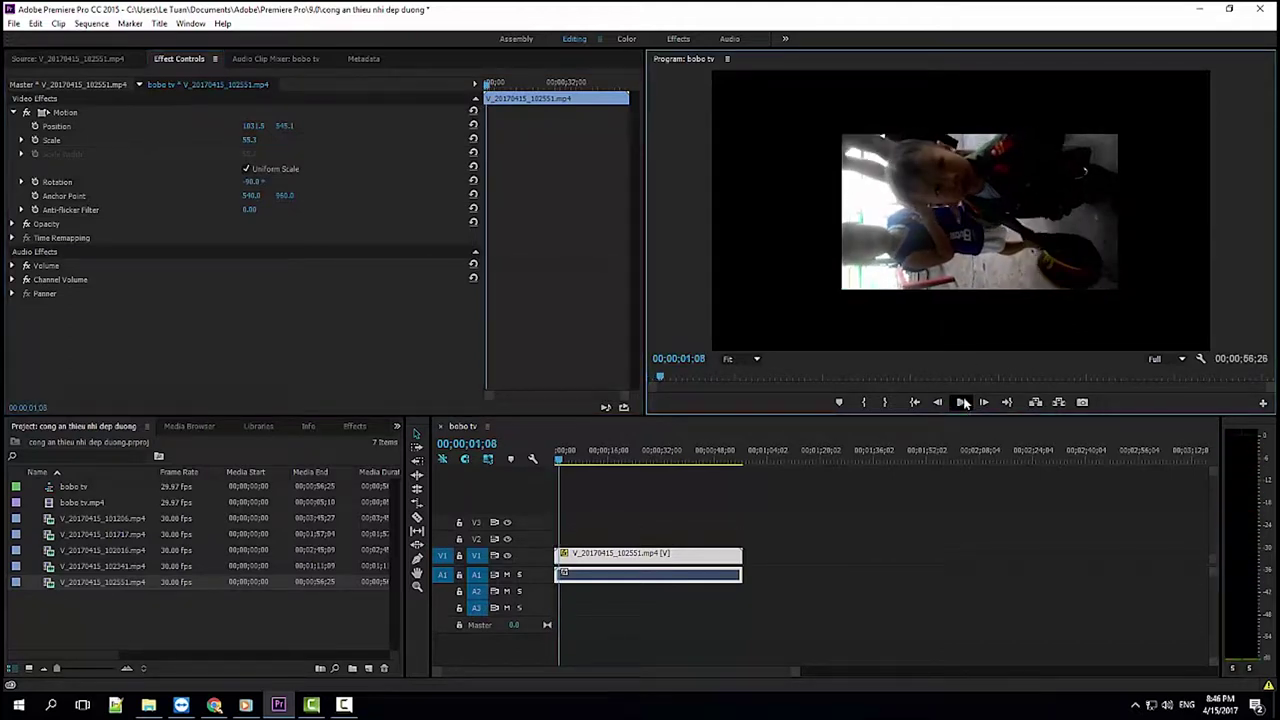
click(963, 402)
click(963, 402)
click(910, 228)
drag(834, 128, 782, 112)
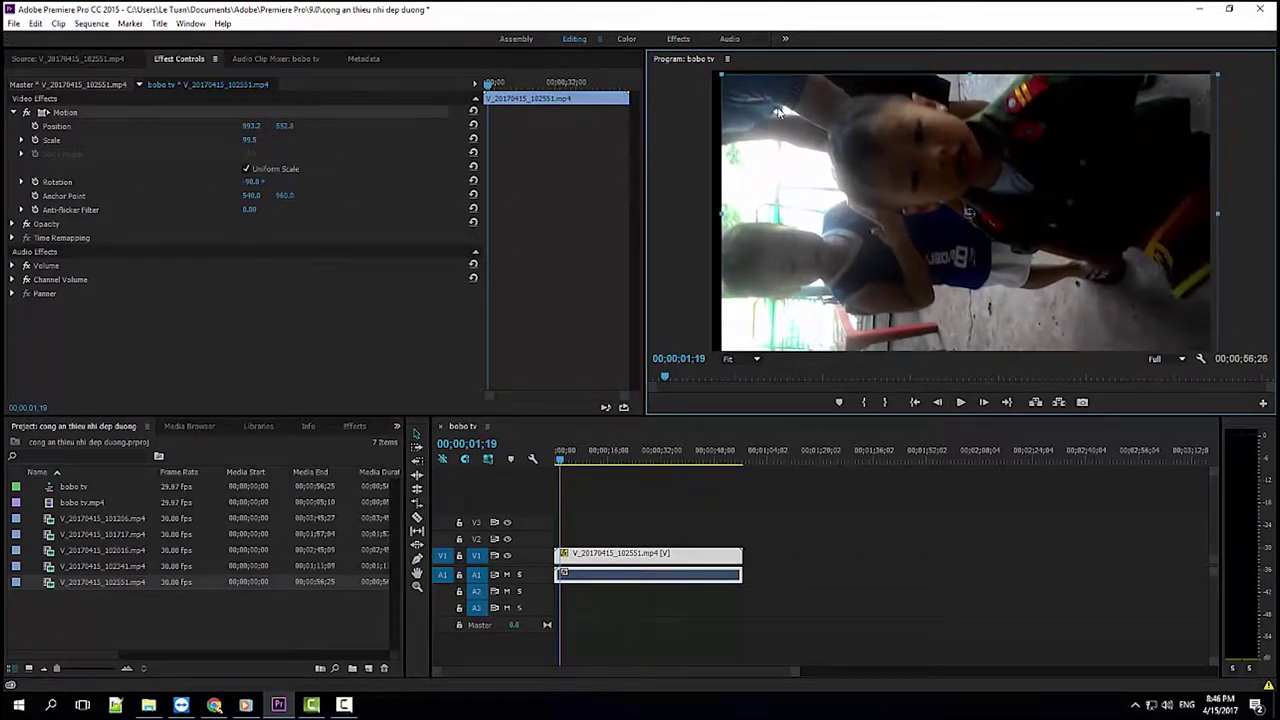
drag(726, 75, 713, 71)
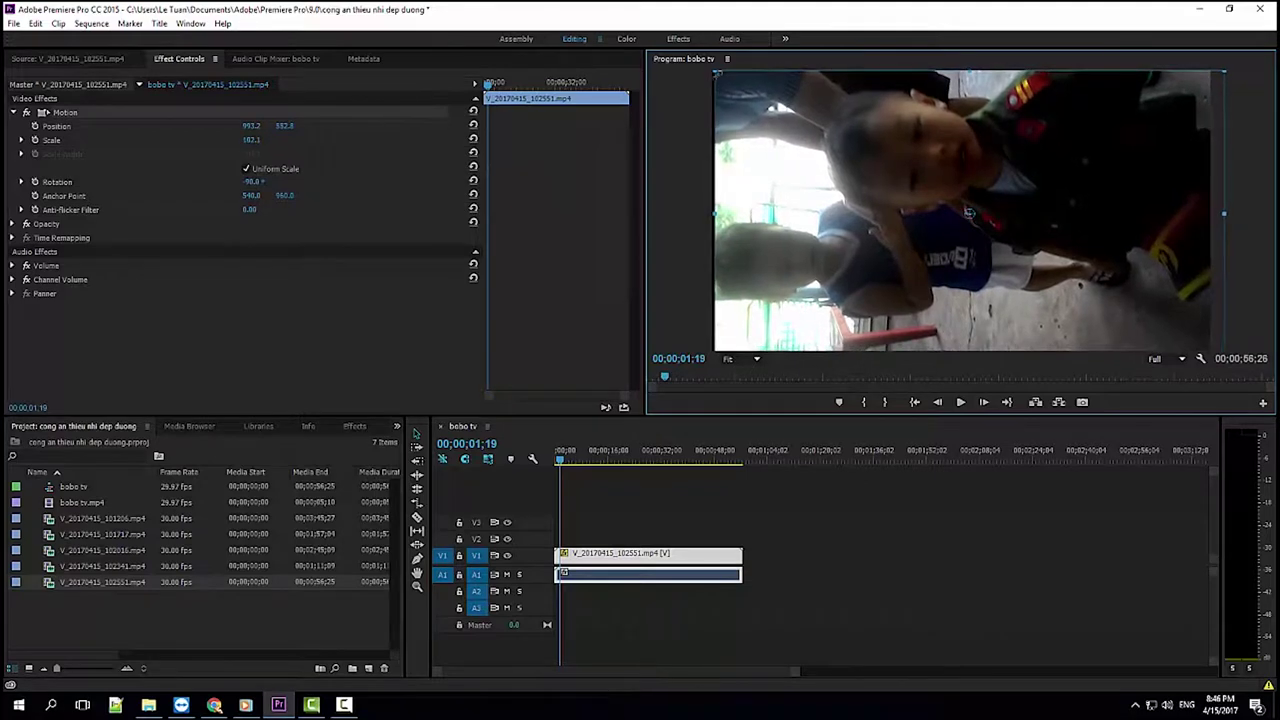
drag(883, 161, 935, 332)
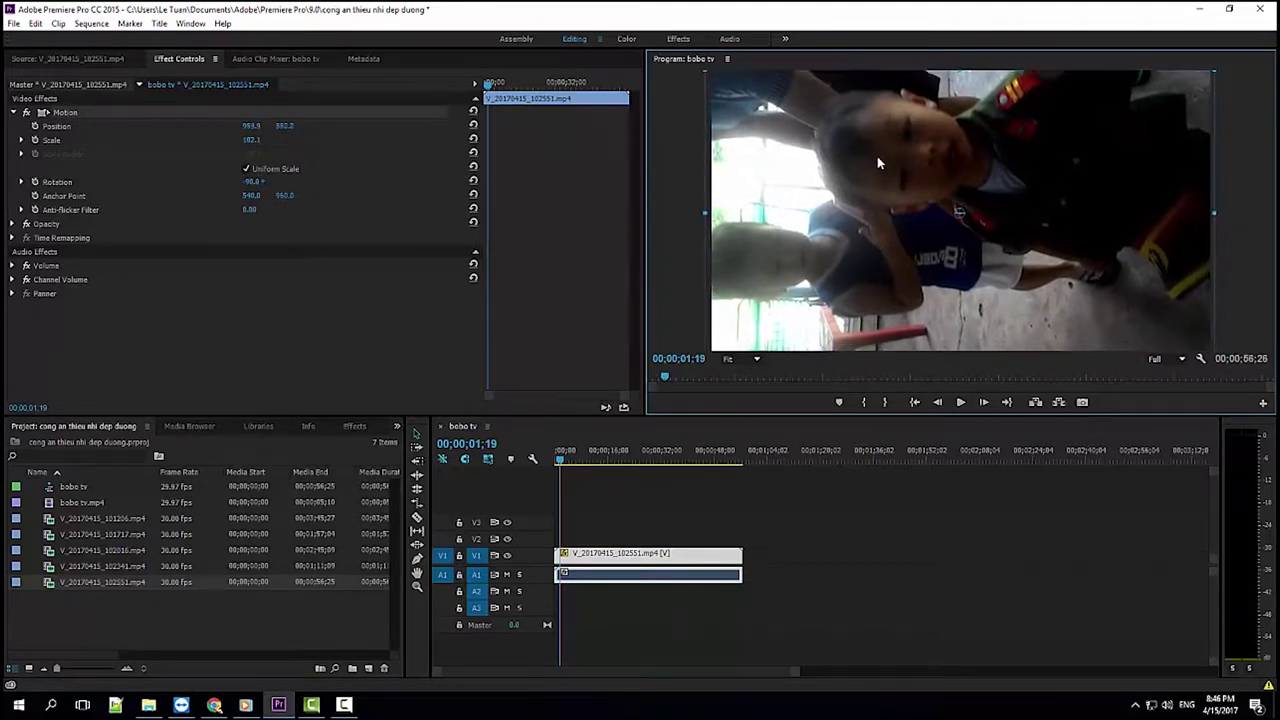
Step: Try Rotation values 0 and -90, settle on 90°, and scrub the playhead back to the start
click(960, 402)
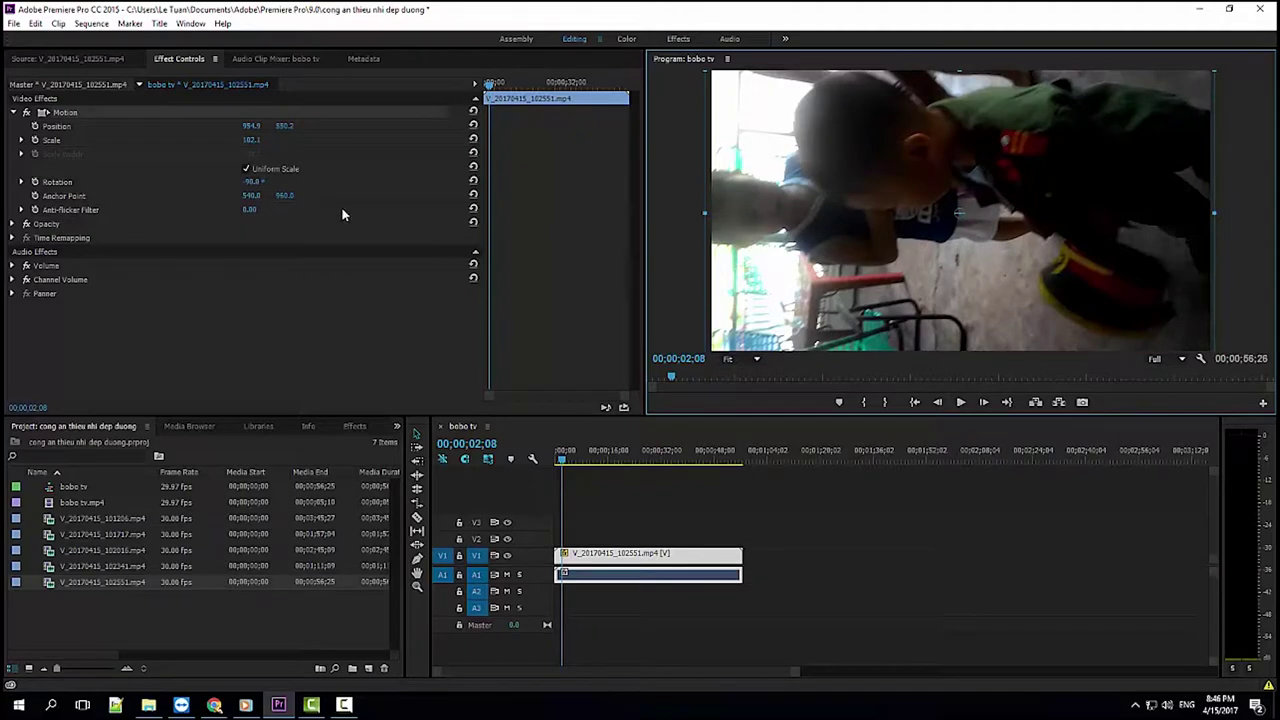
click(256, 182)
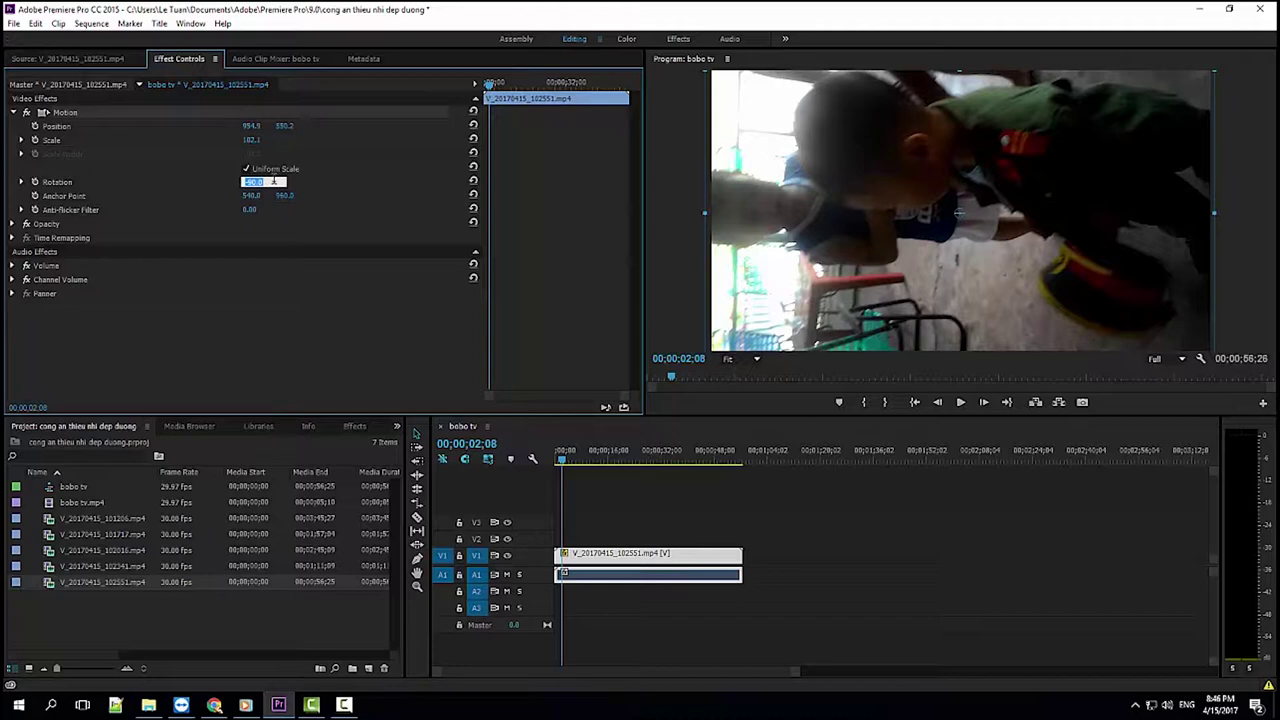
text(0)
key(Return)
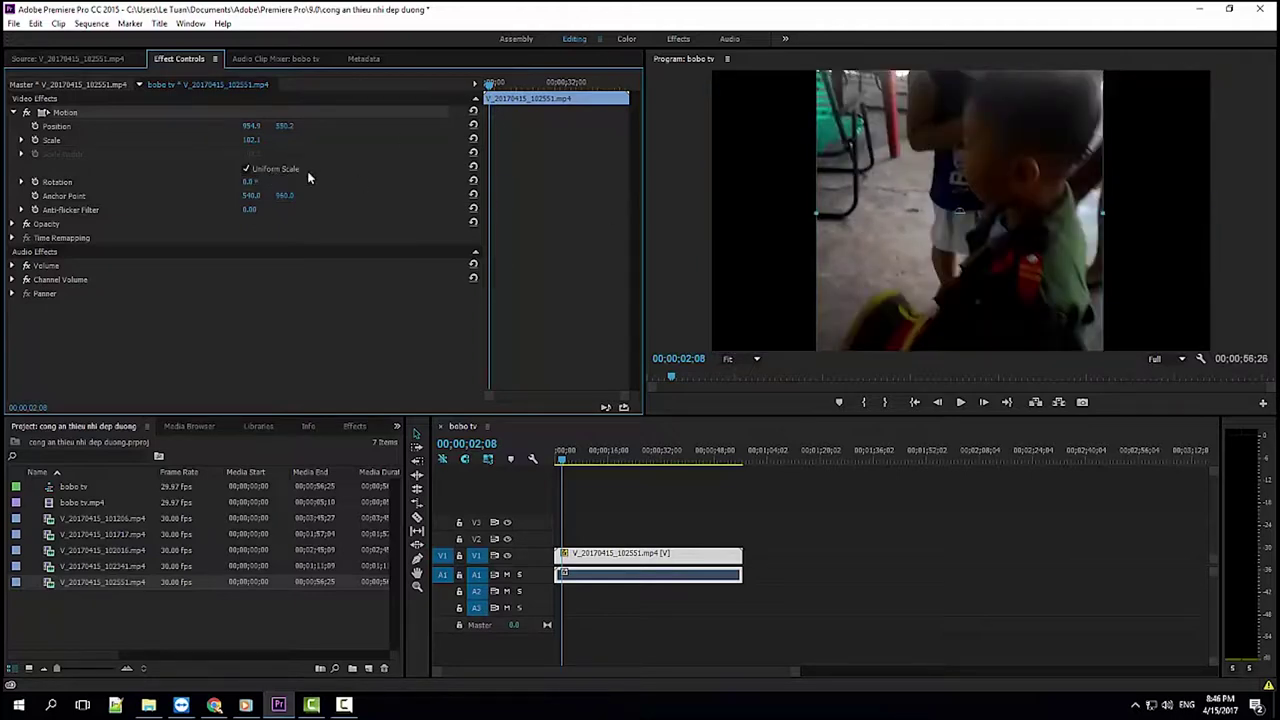
click(266, 182)
key(Return)
click(268, 181)
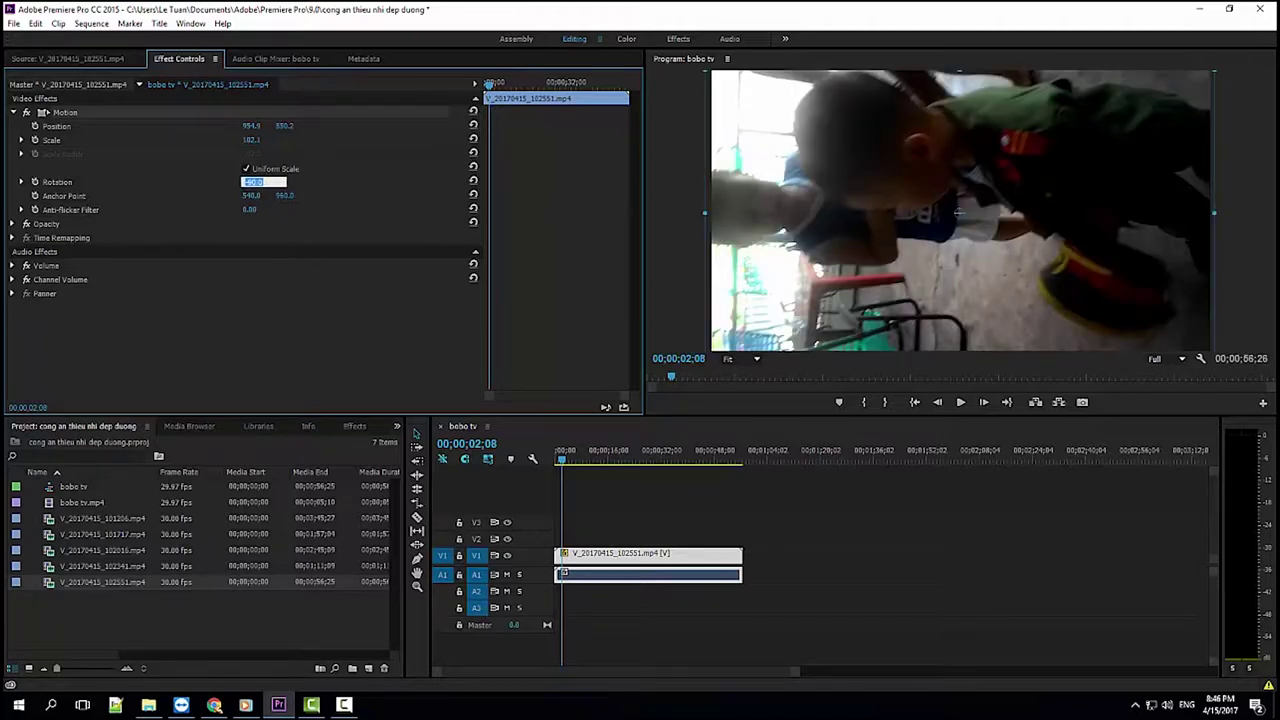
key(Return)
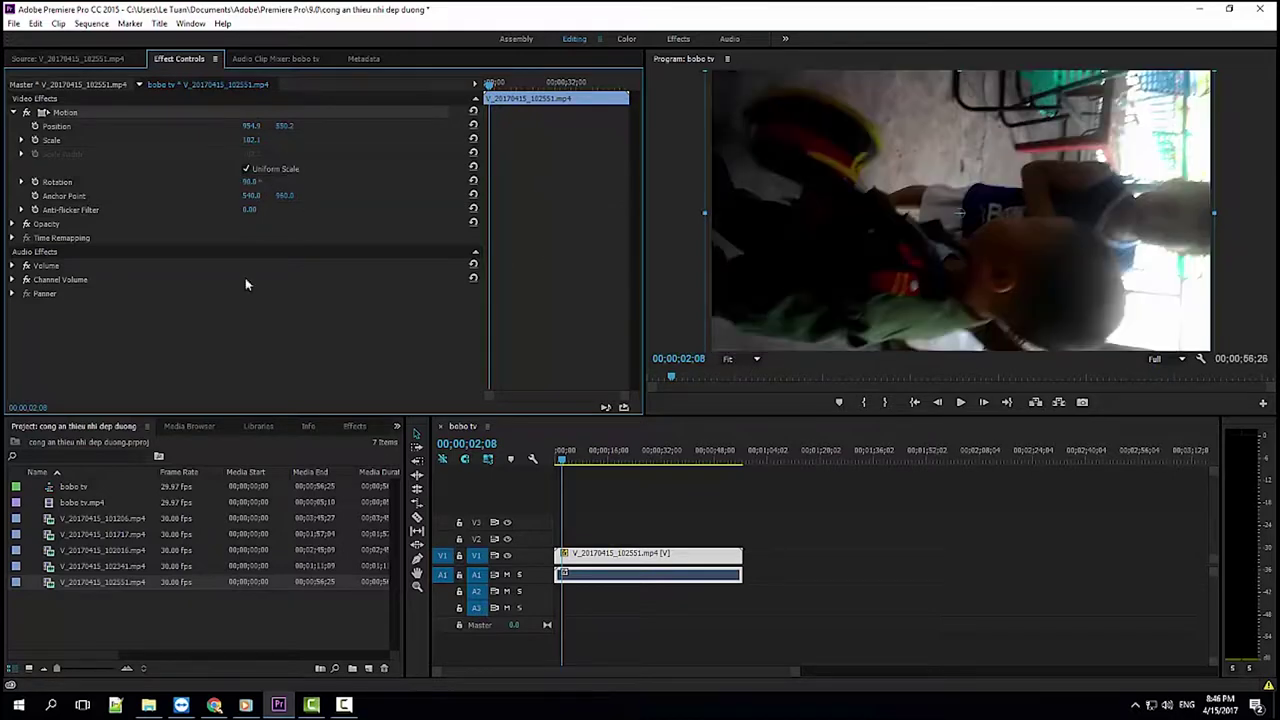
drag(565, 463, 553, 463)
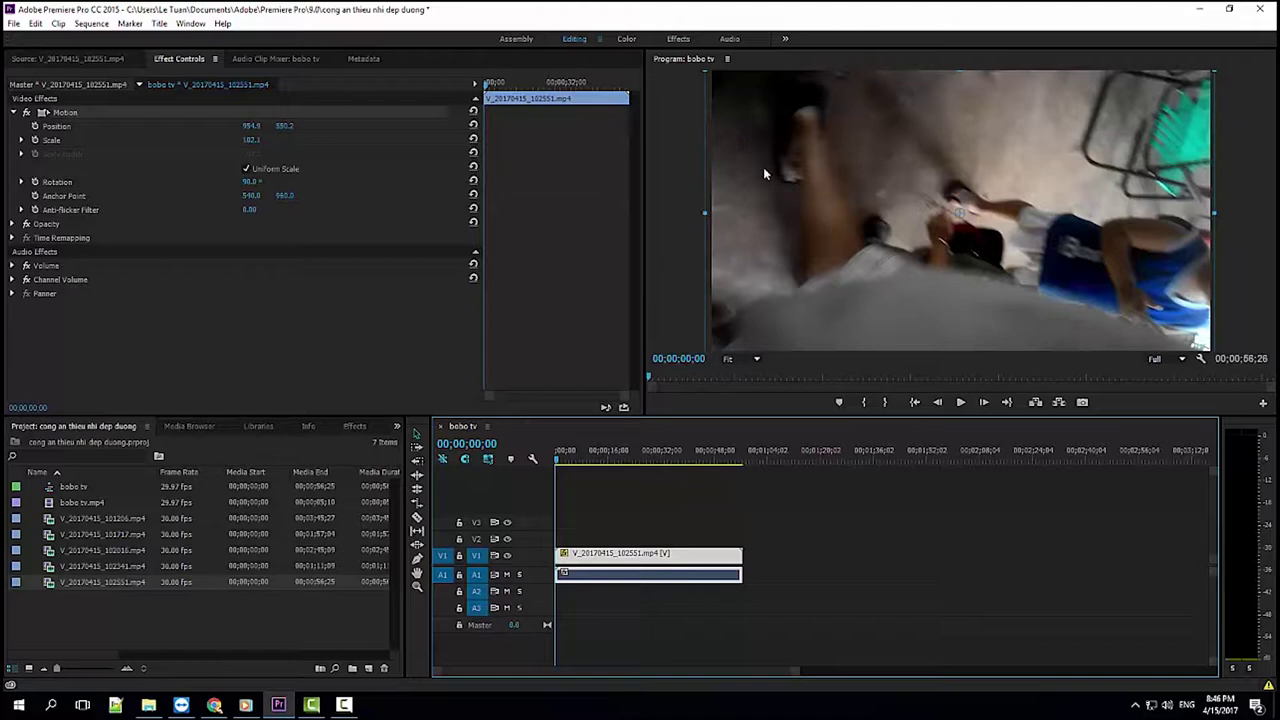
click(1136, 704)
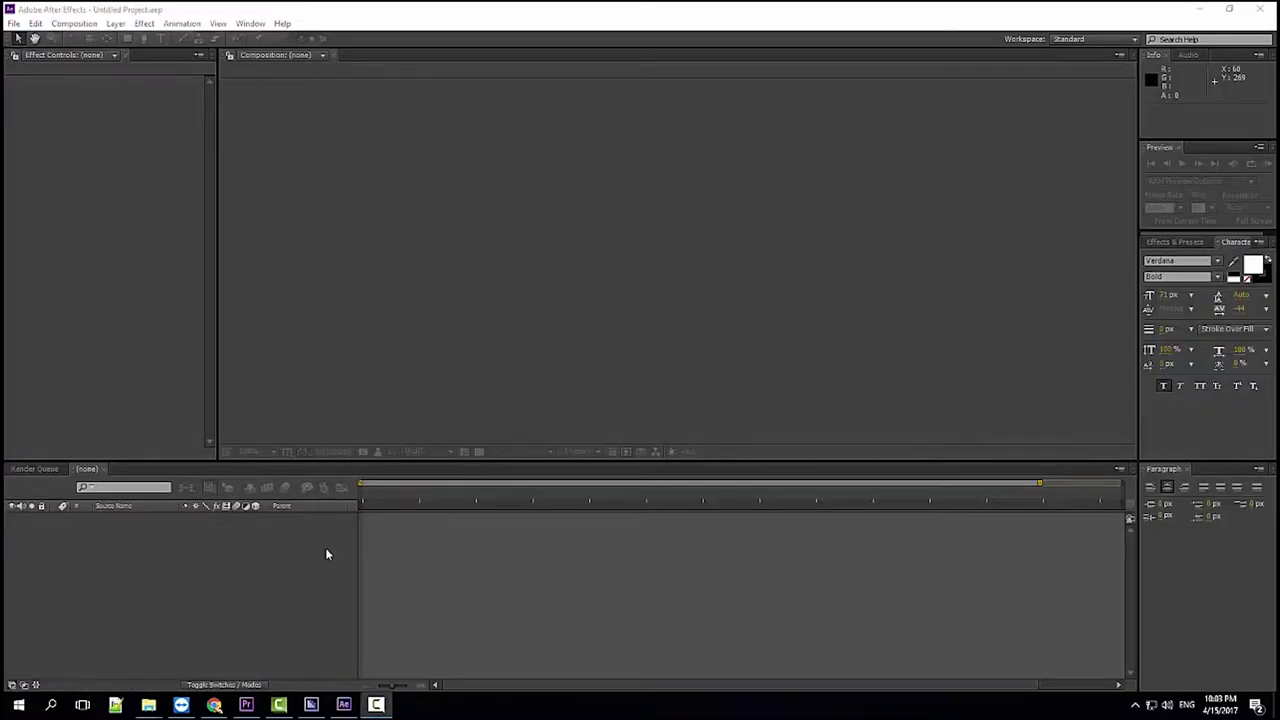
Step: Play the rendered subcribe video in Windows Media Player twice, then close it and minimize Explorer
mouse_move(152, 706)
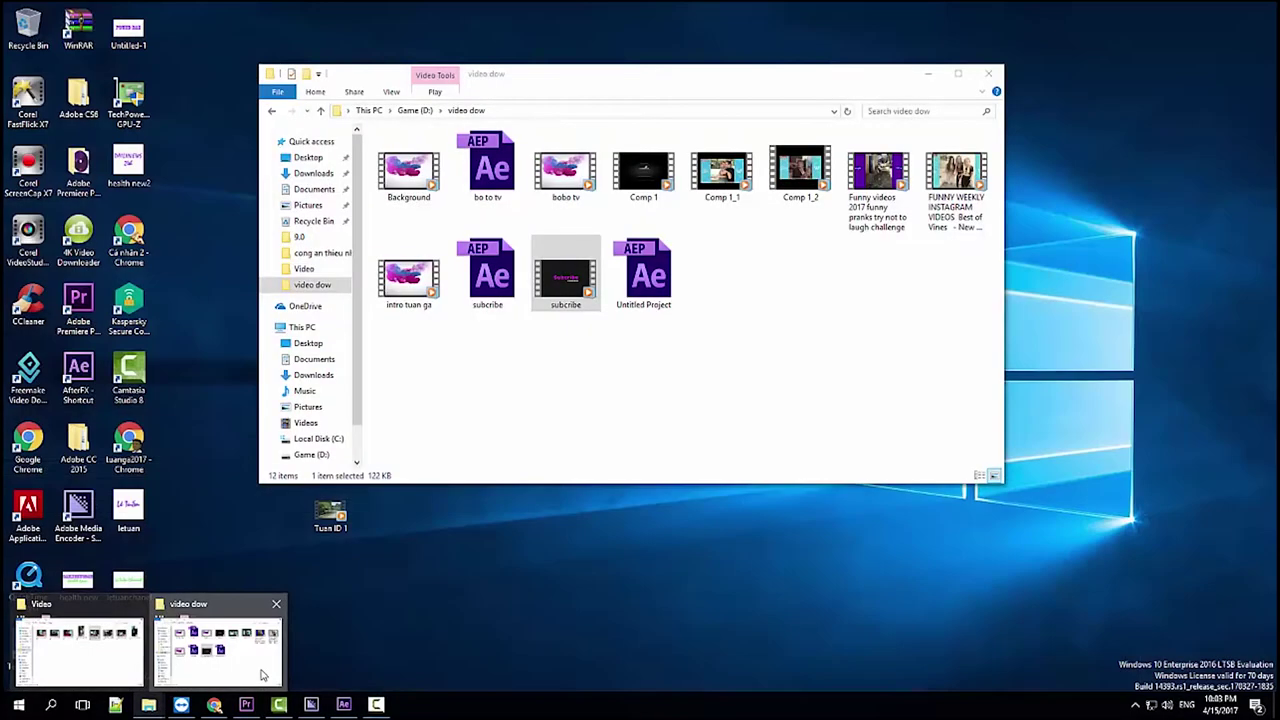
click(218, 645)
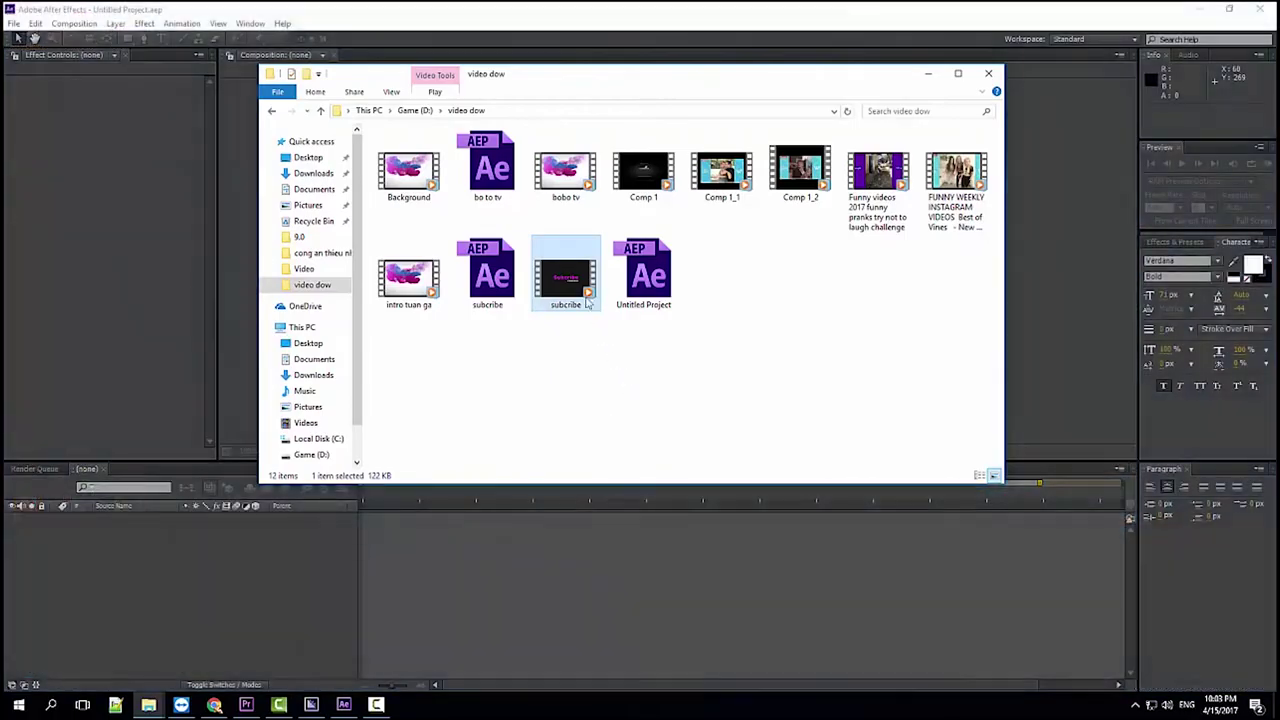
double_click(565, 277)
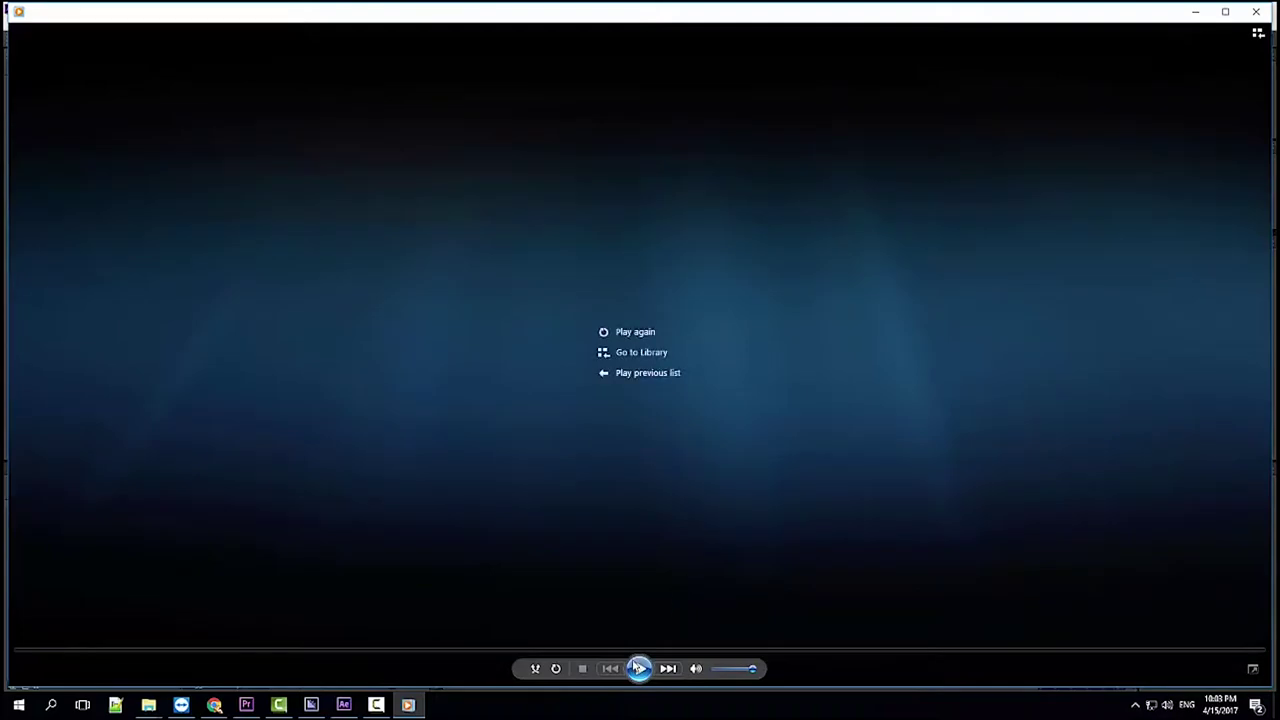
click(638, 668)
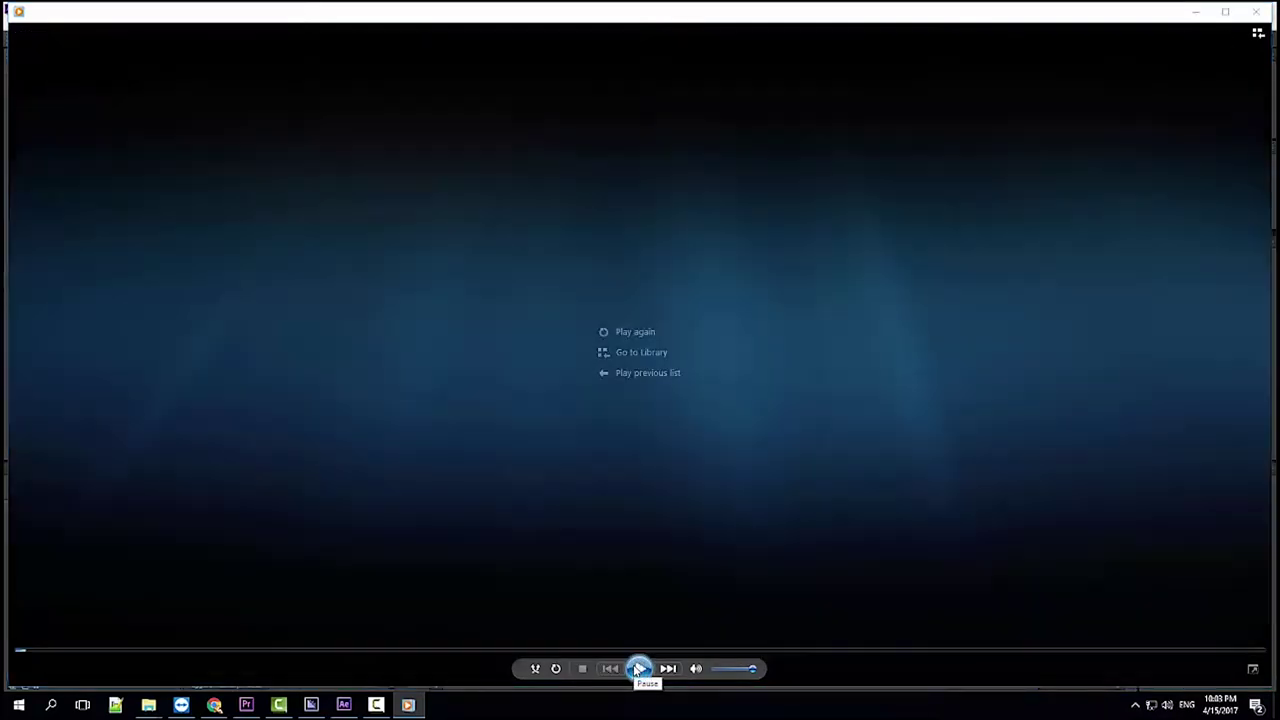
click(638, 668)
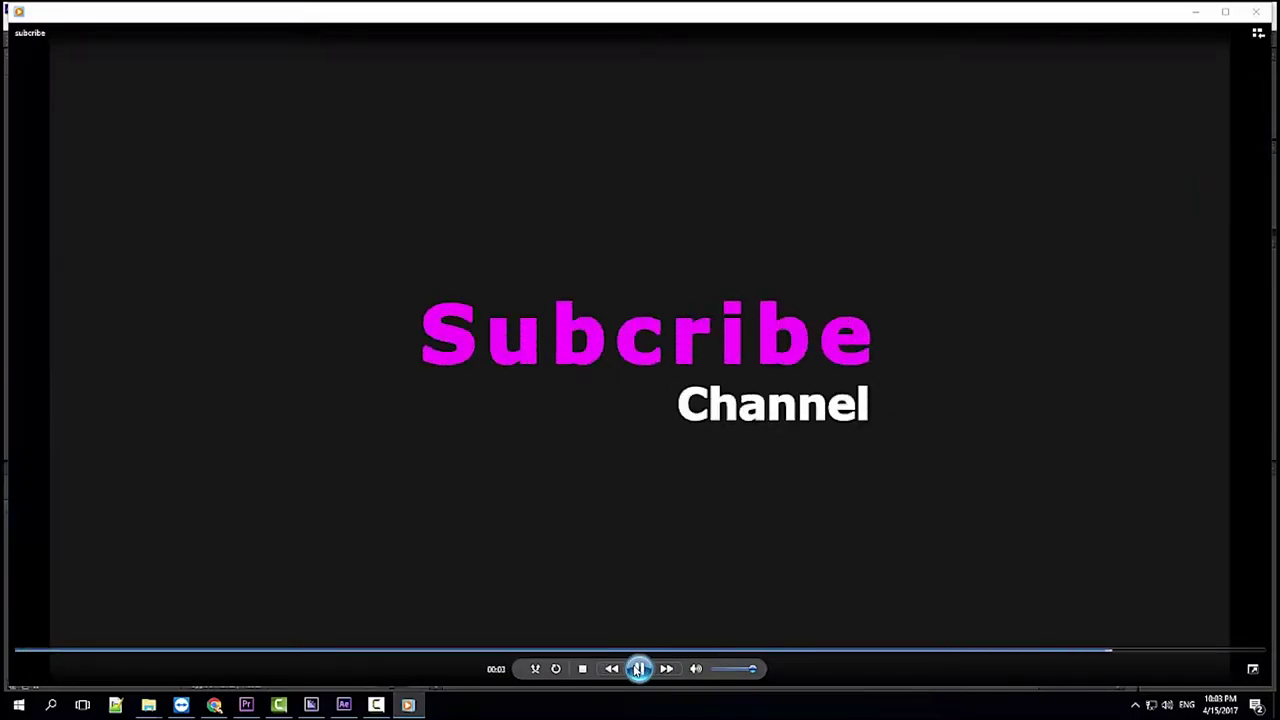
click(1195, 11)
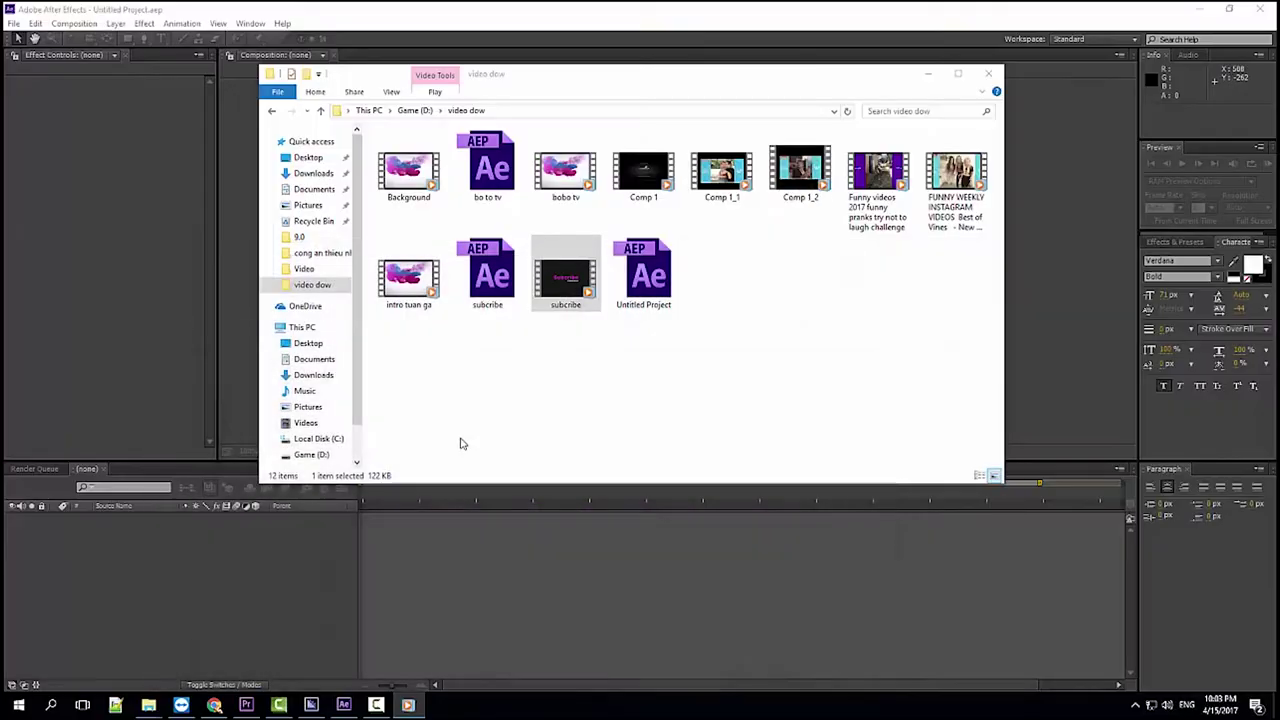
click(928, 73)
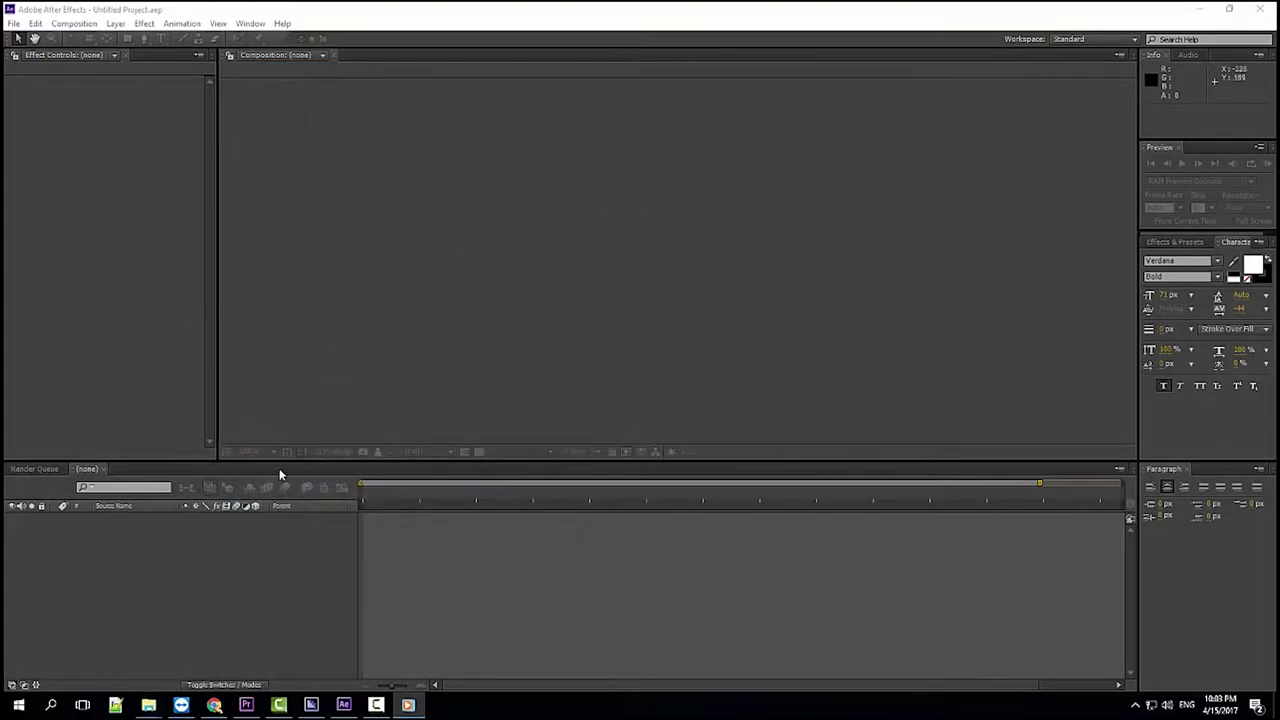
Step: Create a new composition, Comp 1, with the default HDTV 1080 29.97 settings
click(82, 24)
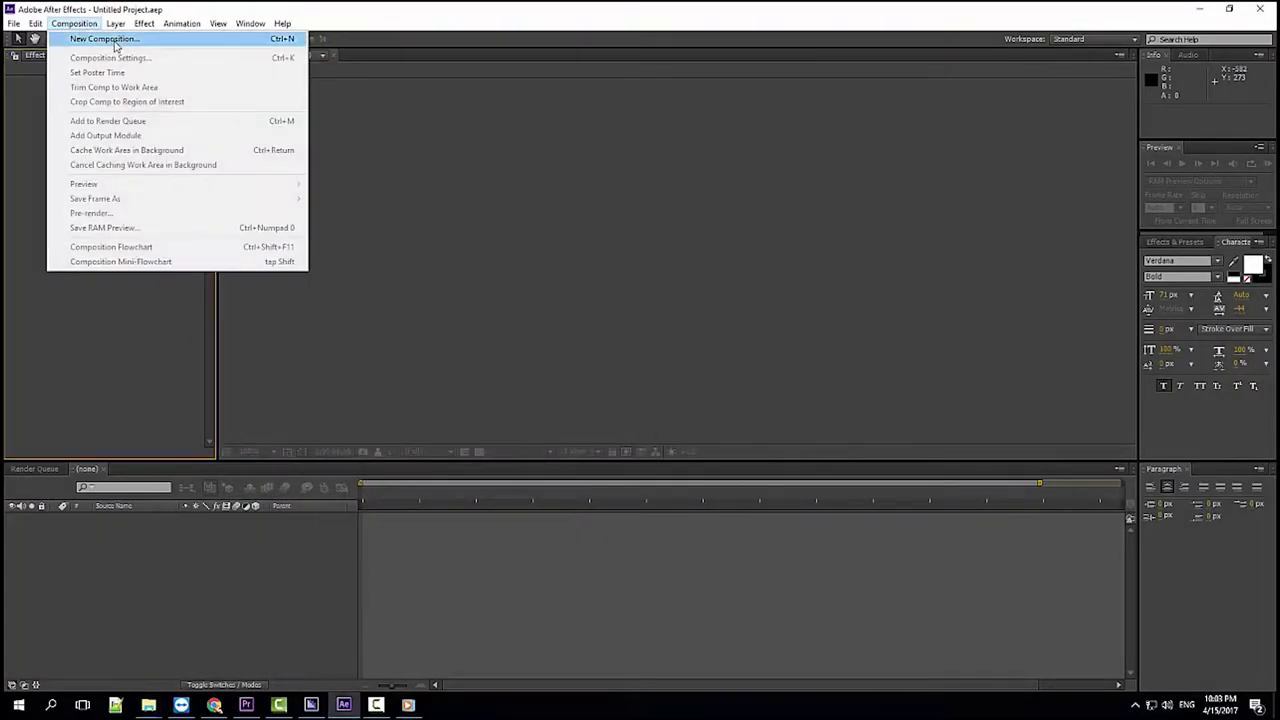
click(112, 40)
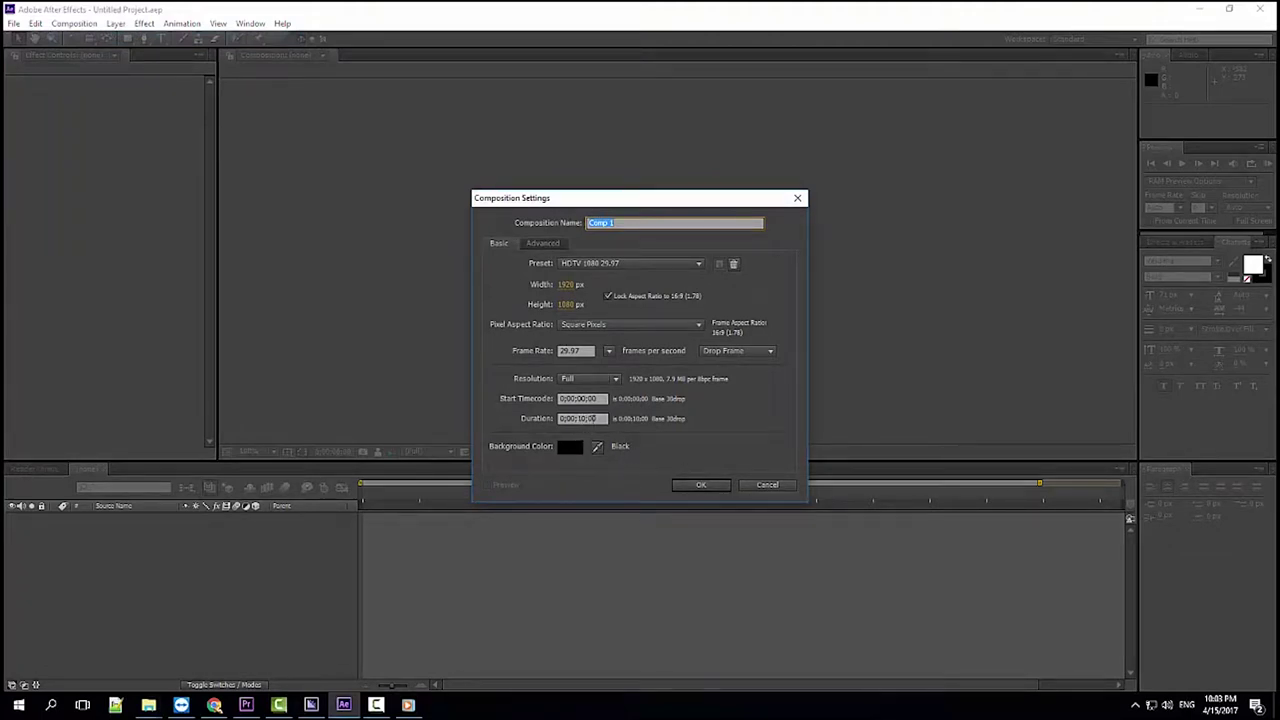
click(701, 485)
Step: Add a dark grey solid layer named 'background' to Comp 1
right_click(194, 561)
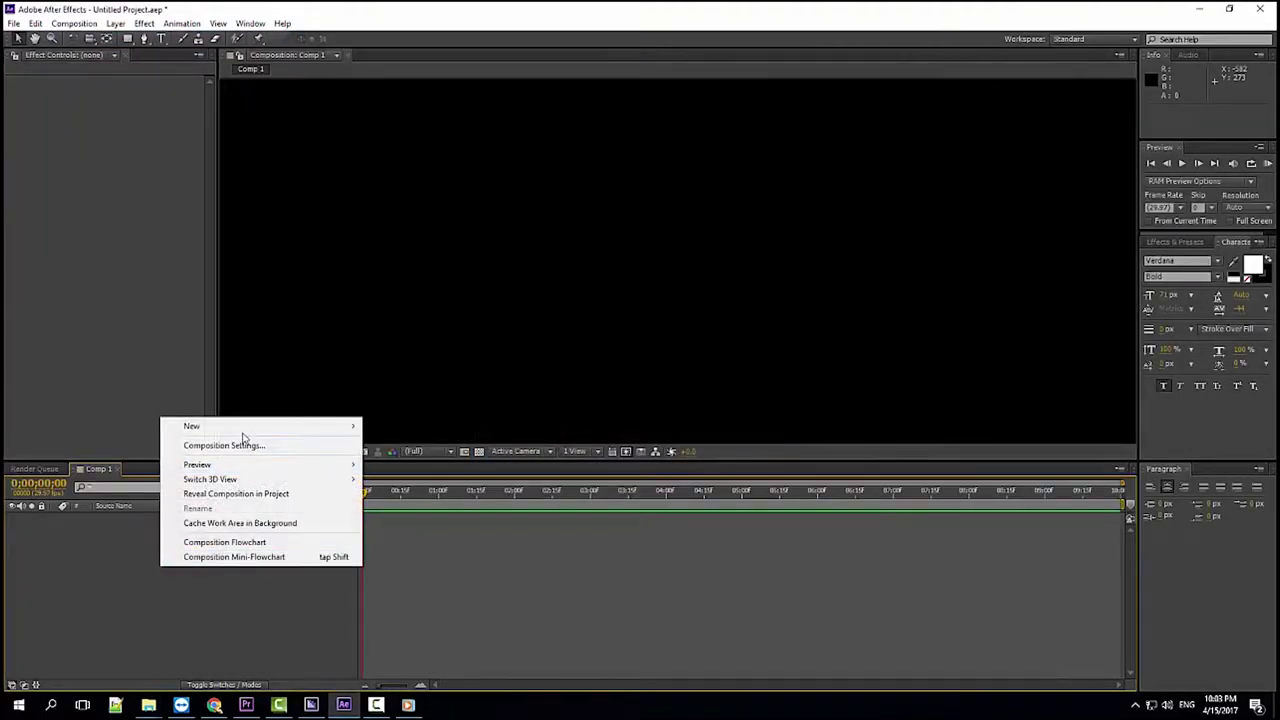
mouse_move(200, 426)
click(406, 461)
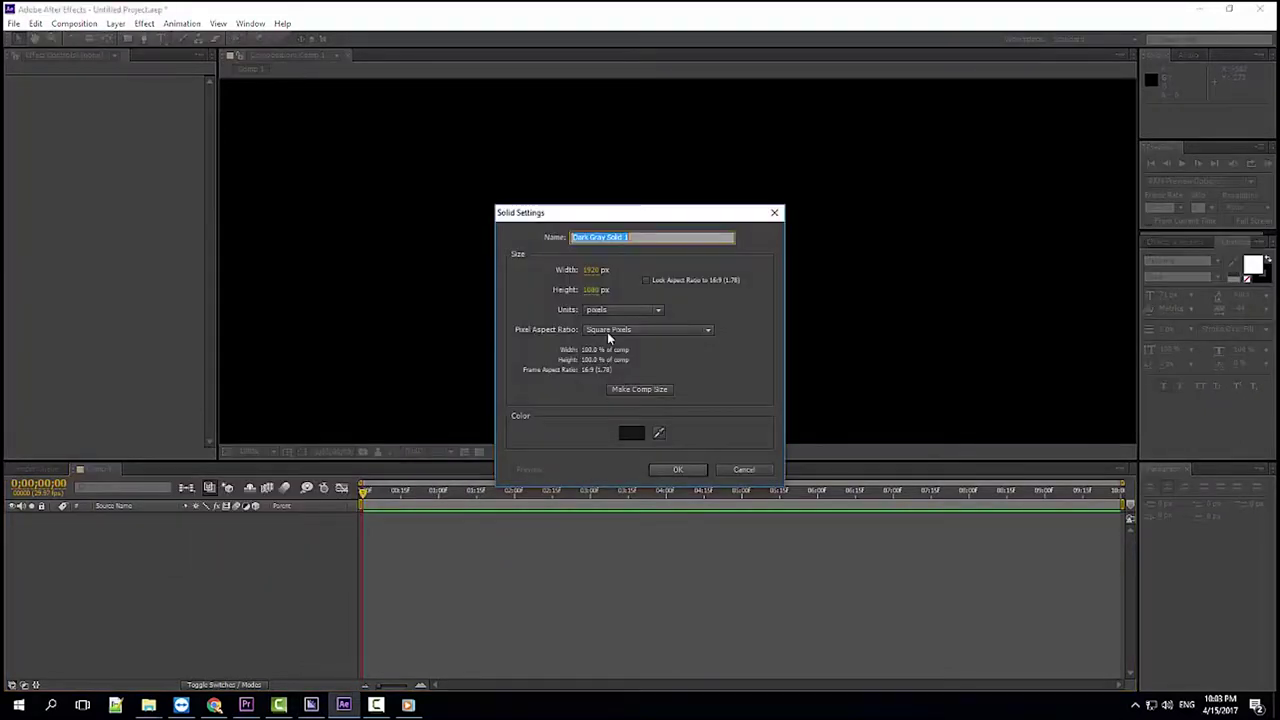
text(back)
text(ground)
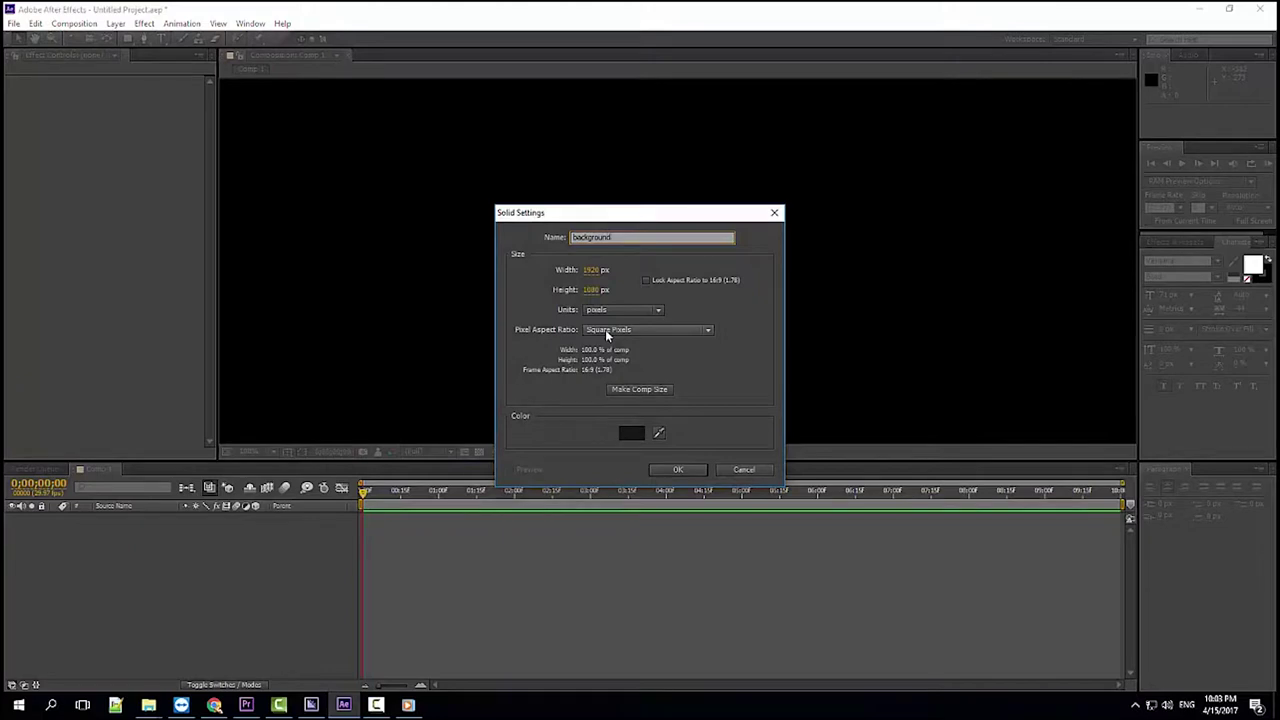
click(631, 432)
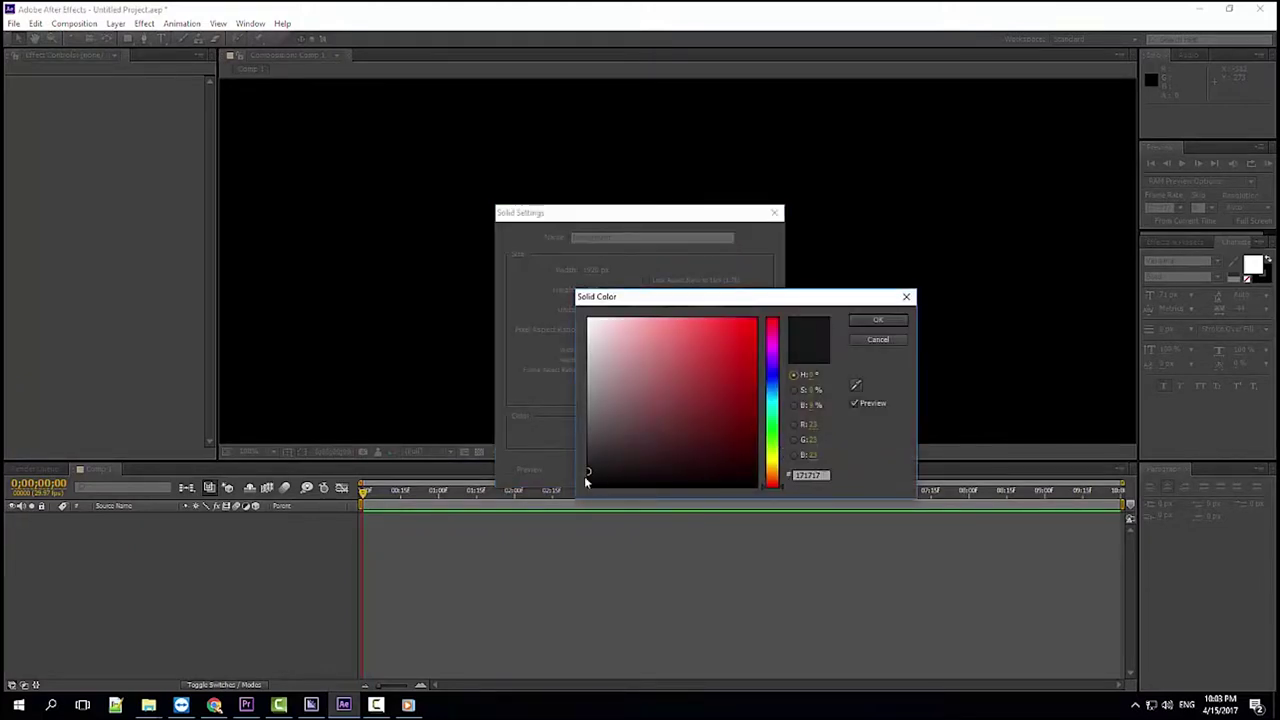
click(862, 321)
click(666, 470)
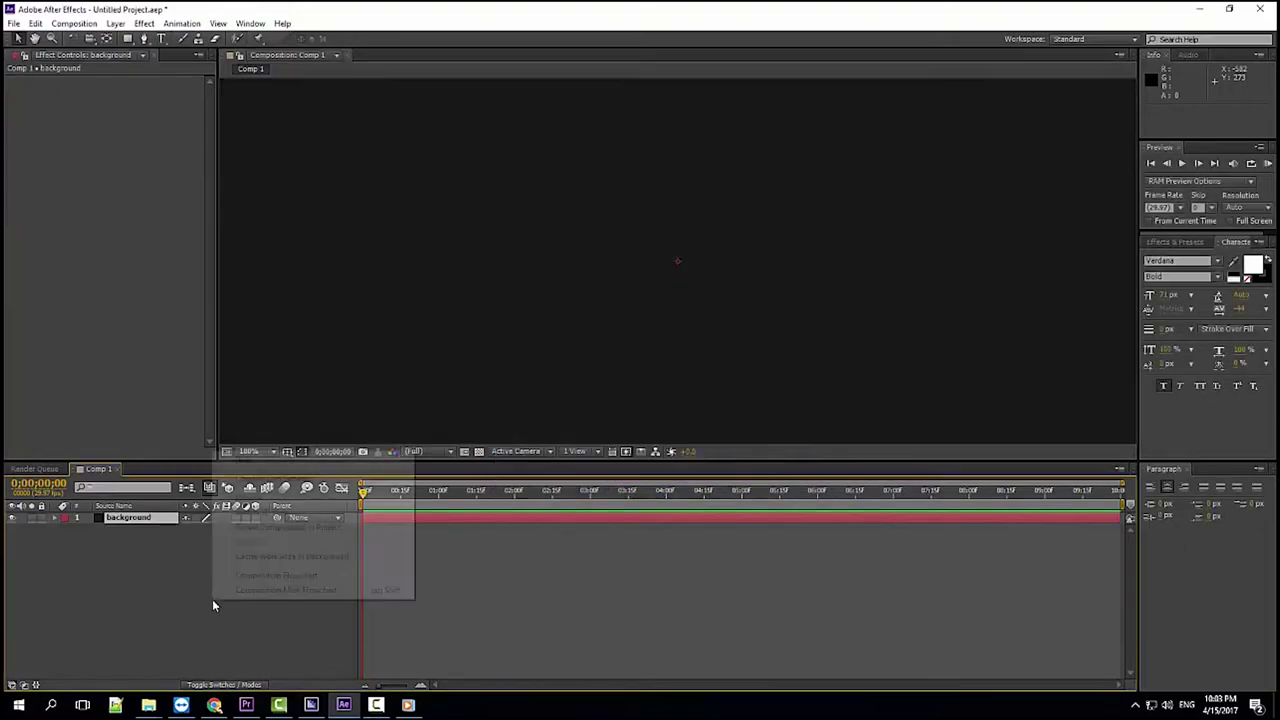
Step: Add a text layer reading 'subcribe' and commit it
mouse_move(277, 462)
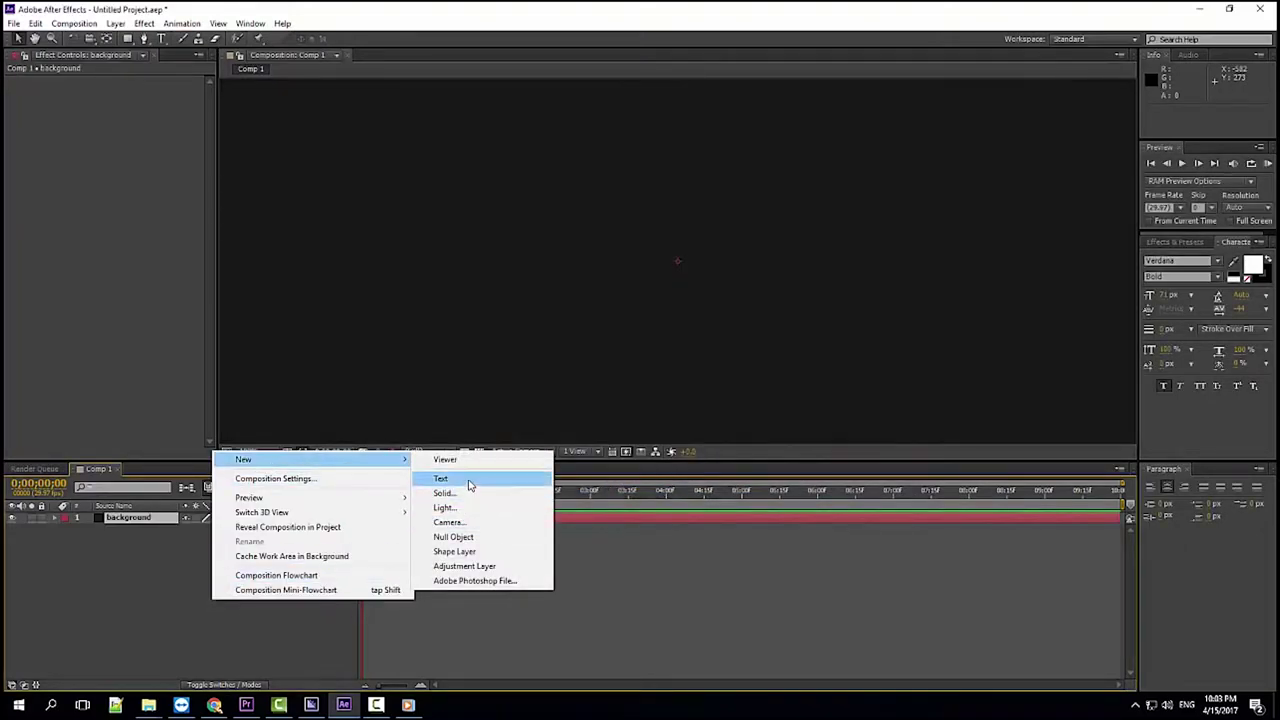
click(467, 484)
text(sub)
key(BackSpace)
key(BackSpace)
key(BackSpace)
text(s)
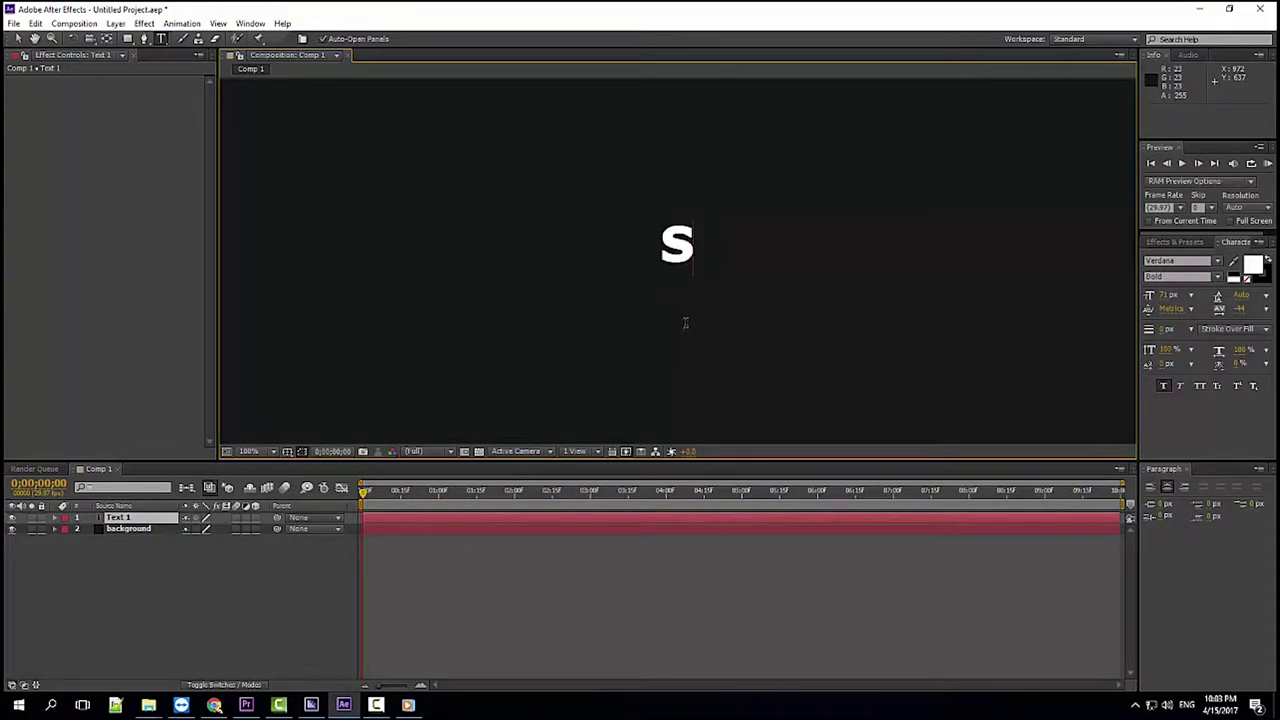
text(ubcribe)
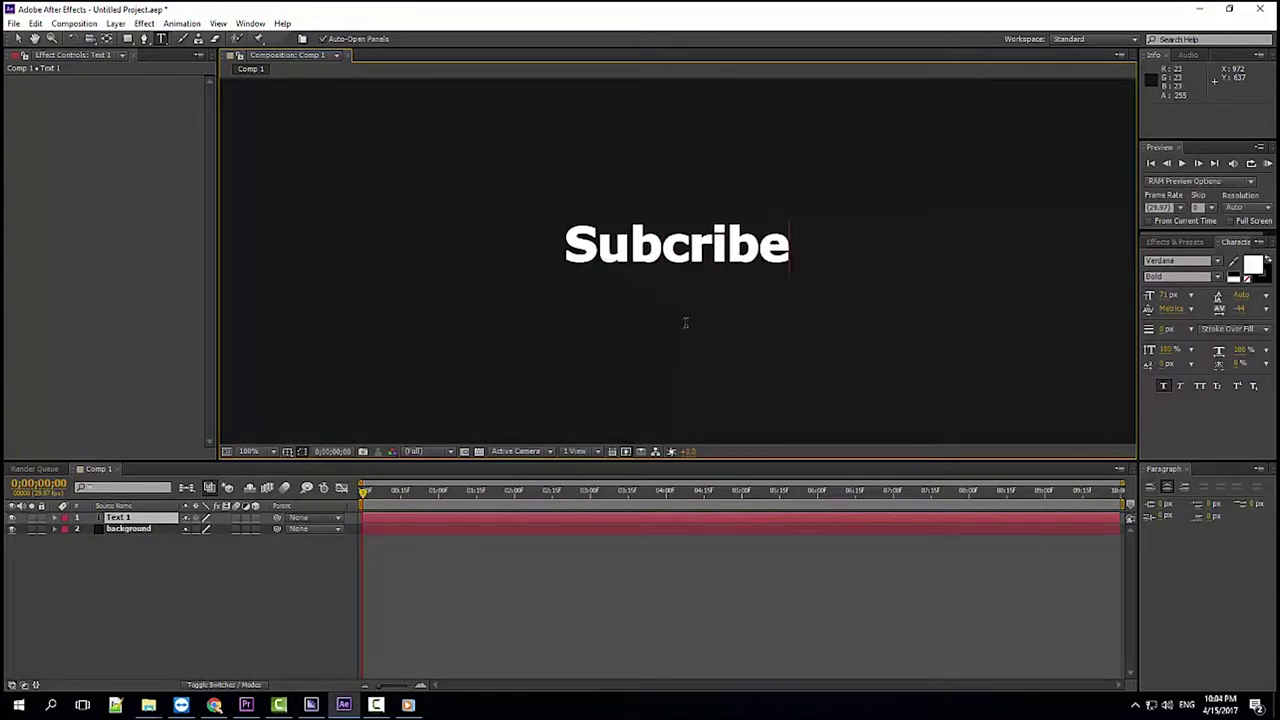
click(185, 572)
right_click(199, 583)
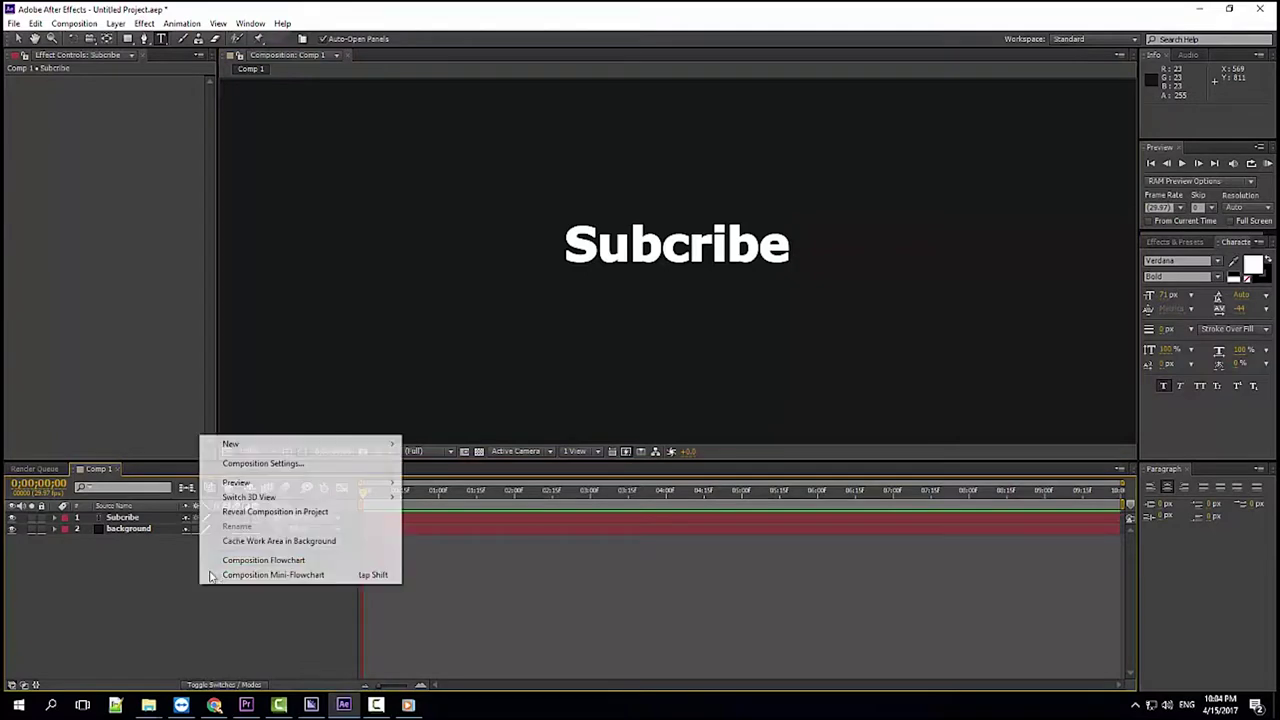
Step: Add a second text layer, Channel, and drag it down and right beneath Subcribe
mouse_move(276, 447)
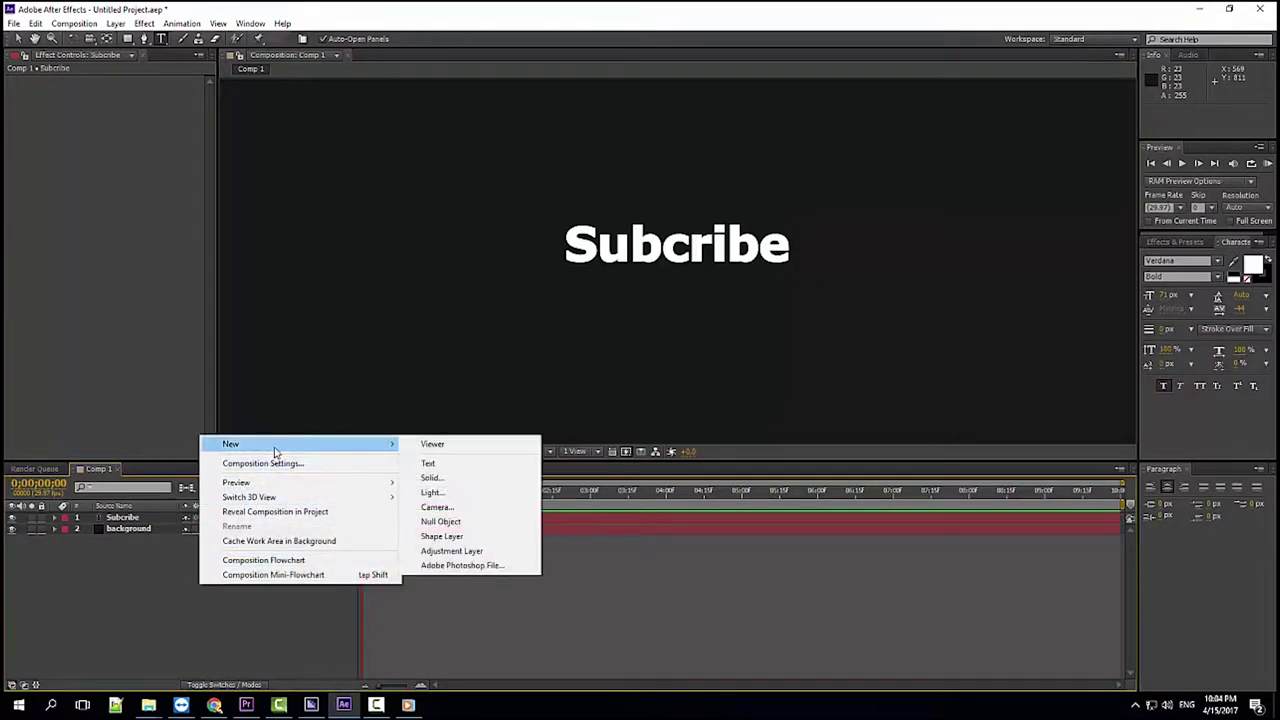
click(424, 466)
text(Subscrib)
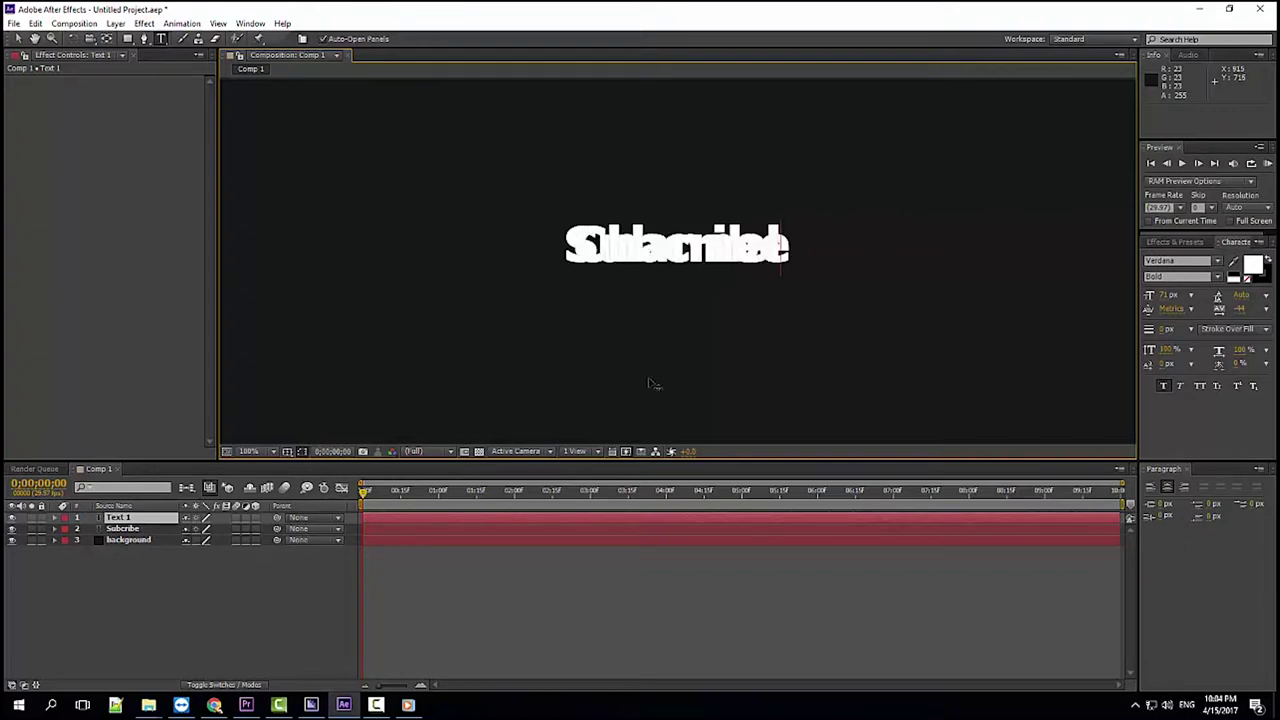
key(KP_Enter)
drag(629, 173, 670, 212)
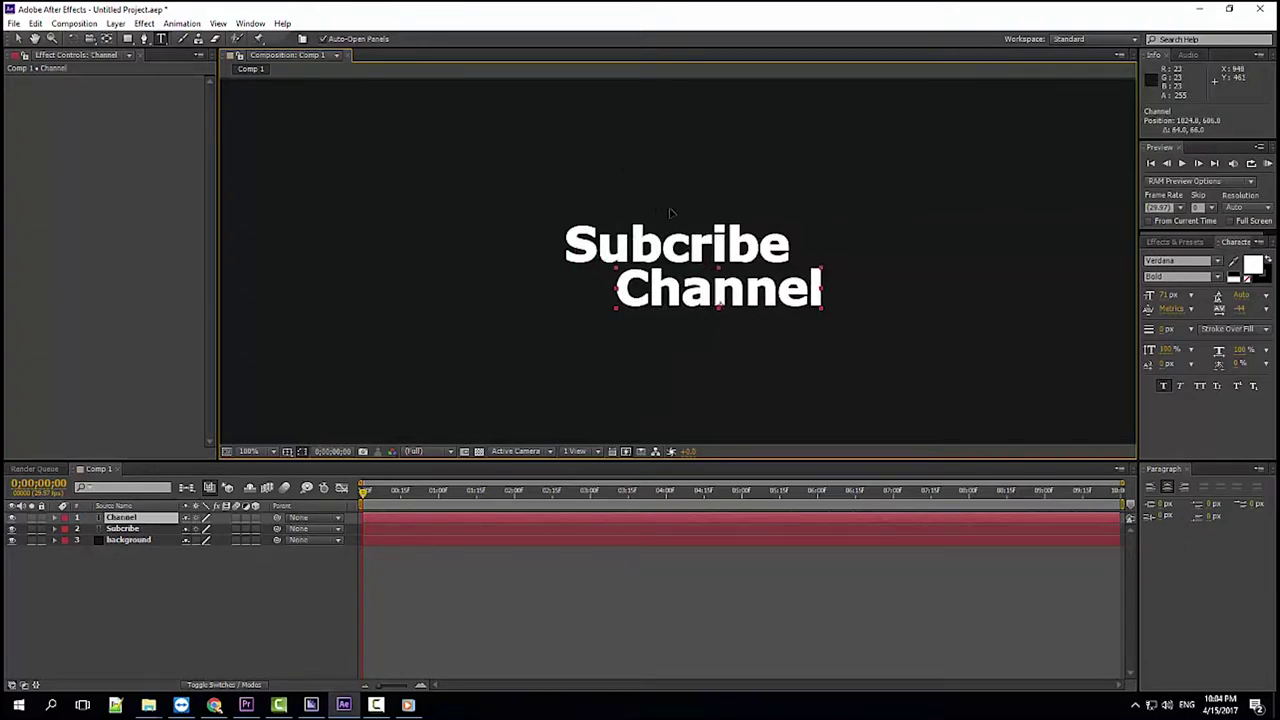
click(128, 528)
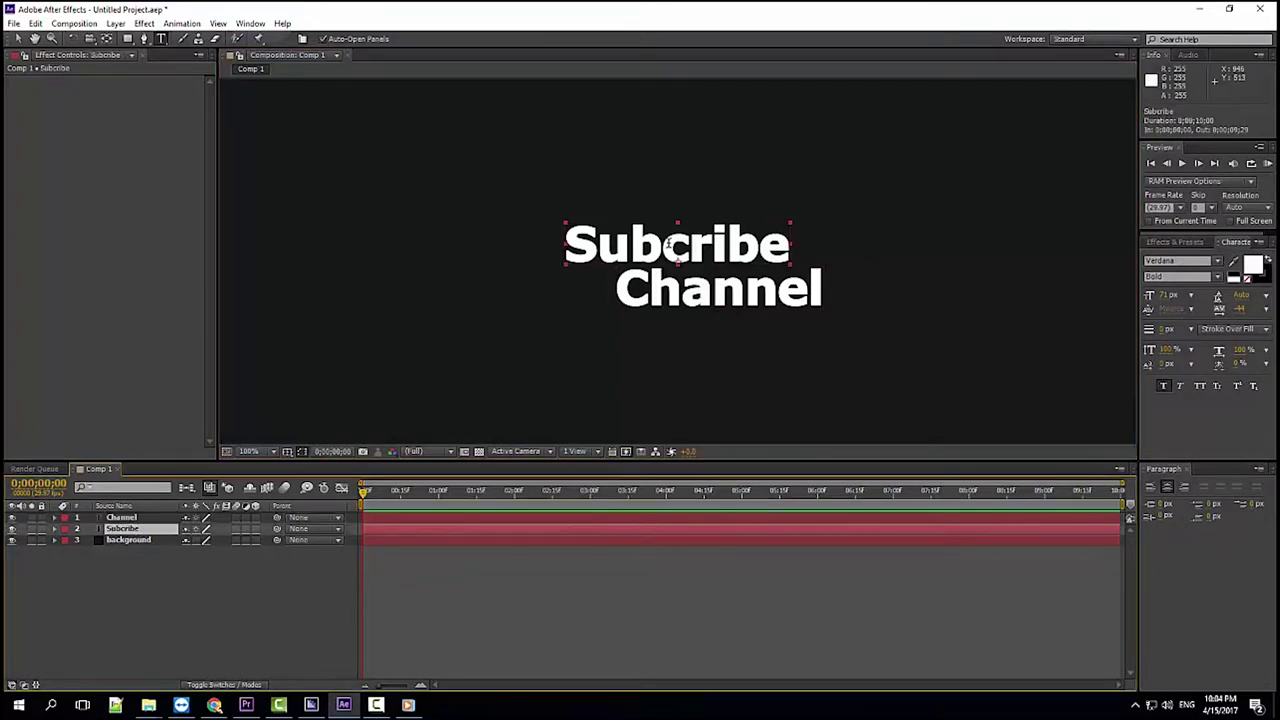
Step: Size the Subcribe letters to 91 px with -48 tracking, then turn off Channel's visibility
double_click(587, 243)
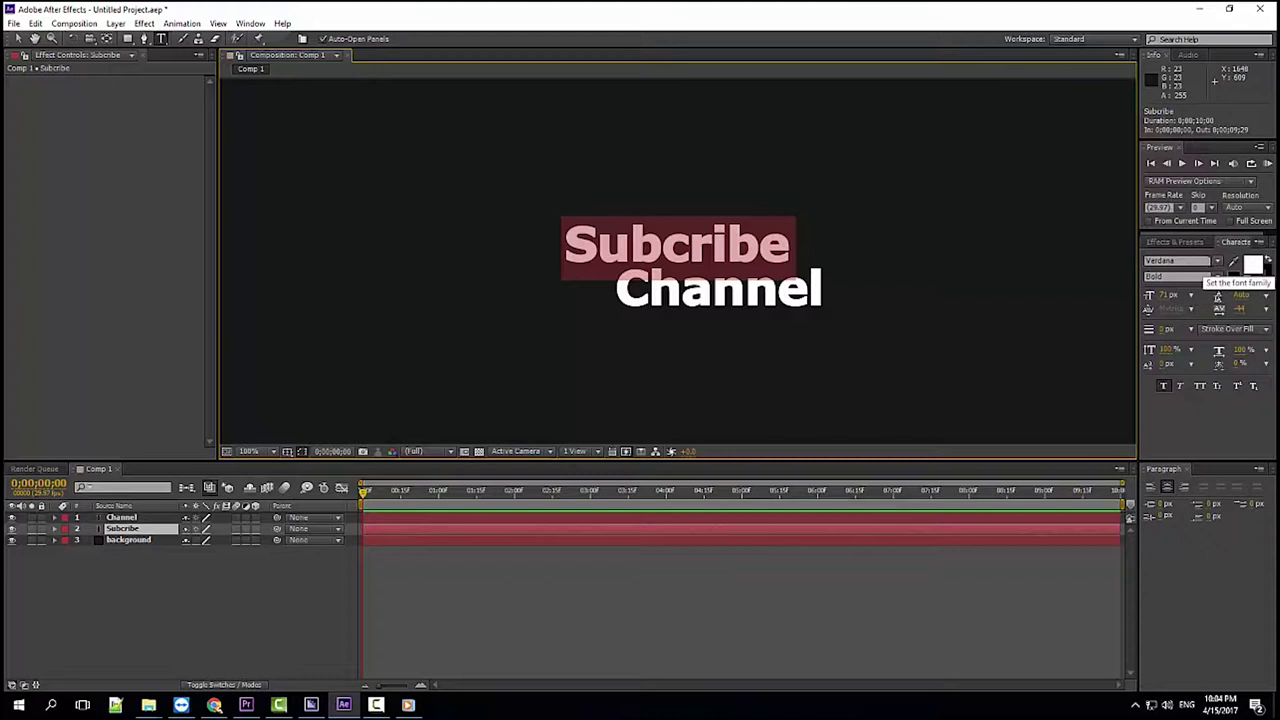
click(1163, 296)
drag(1163, 296, 1177, 295)
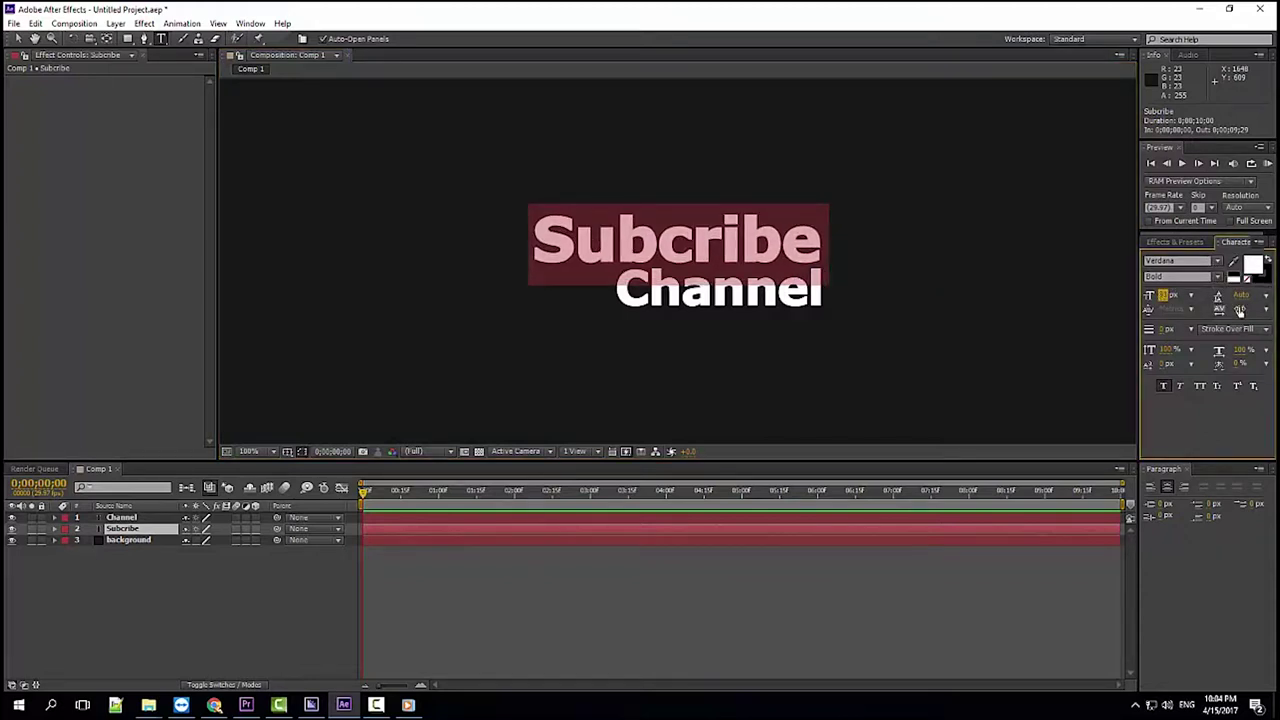
drag(1238, 308, 1238, 308)
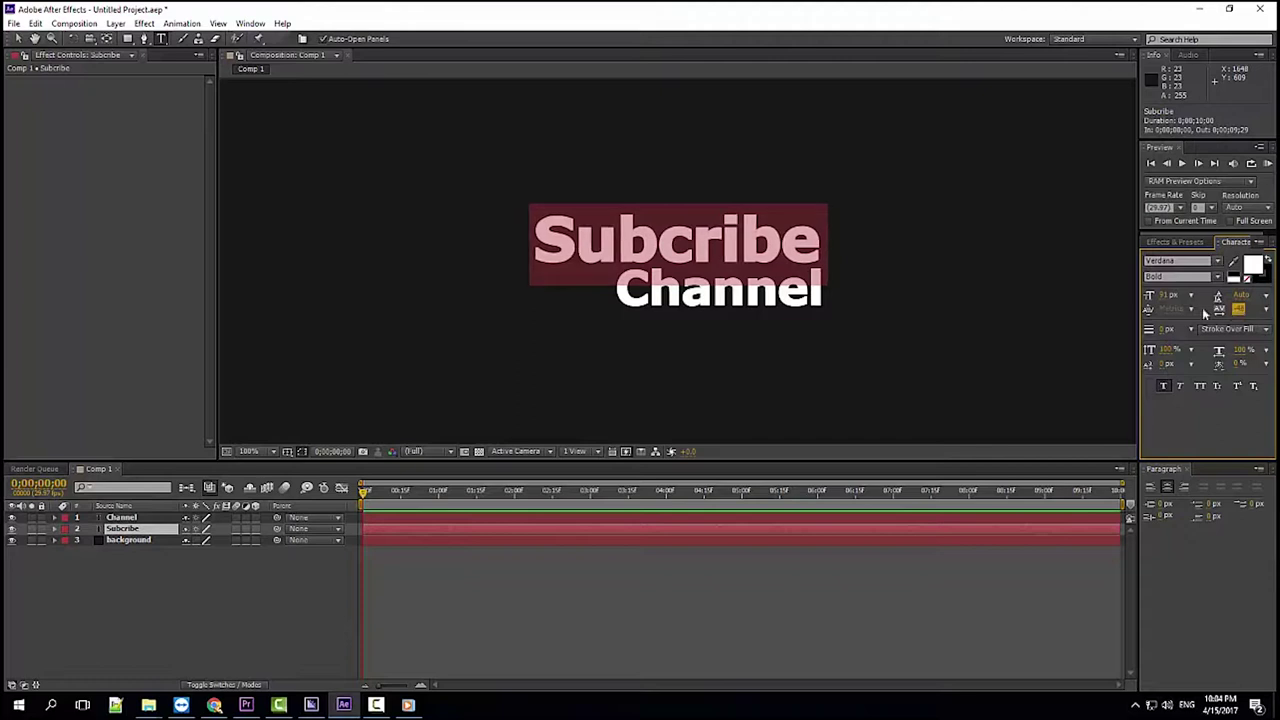
drag(1162, 330, 1163, 331)
click(767, 288)
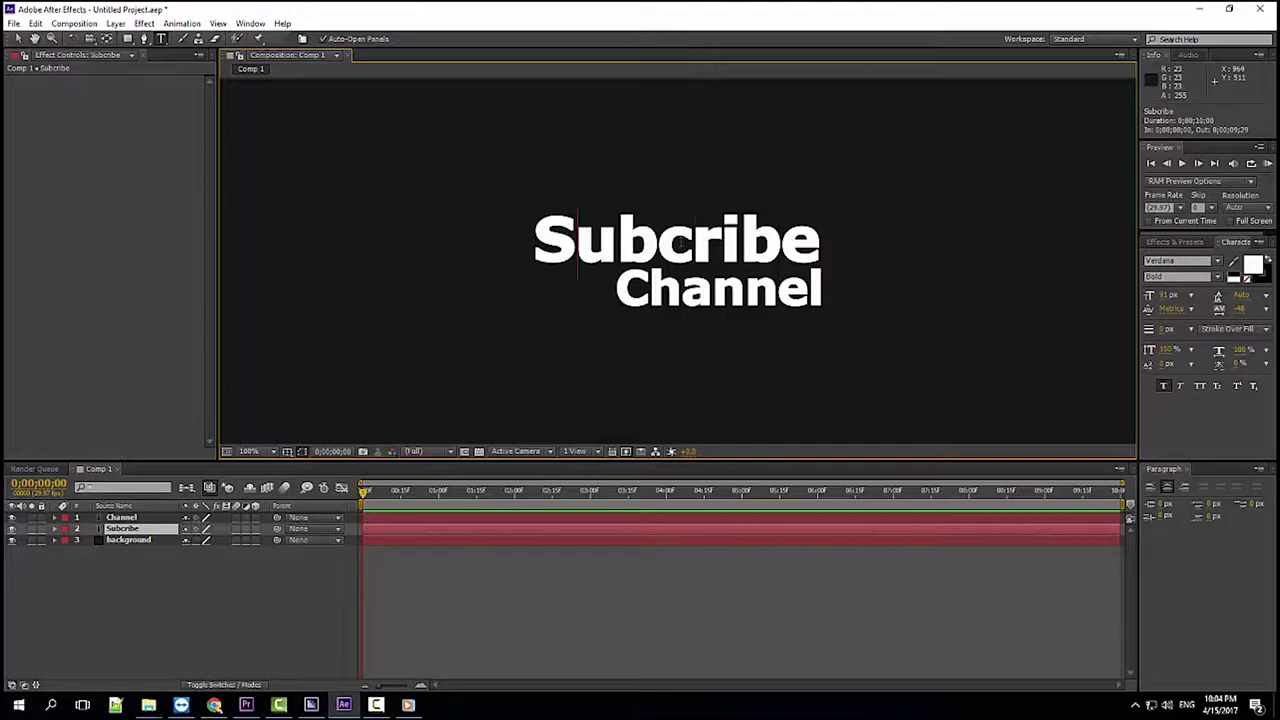
click(12, 517)
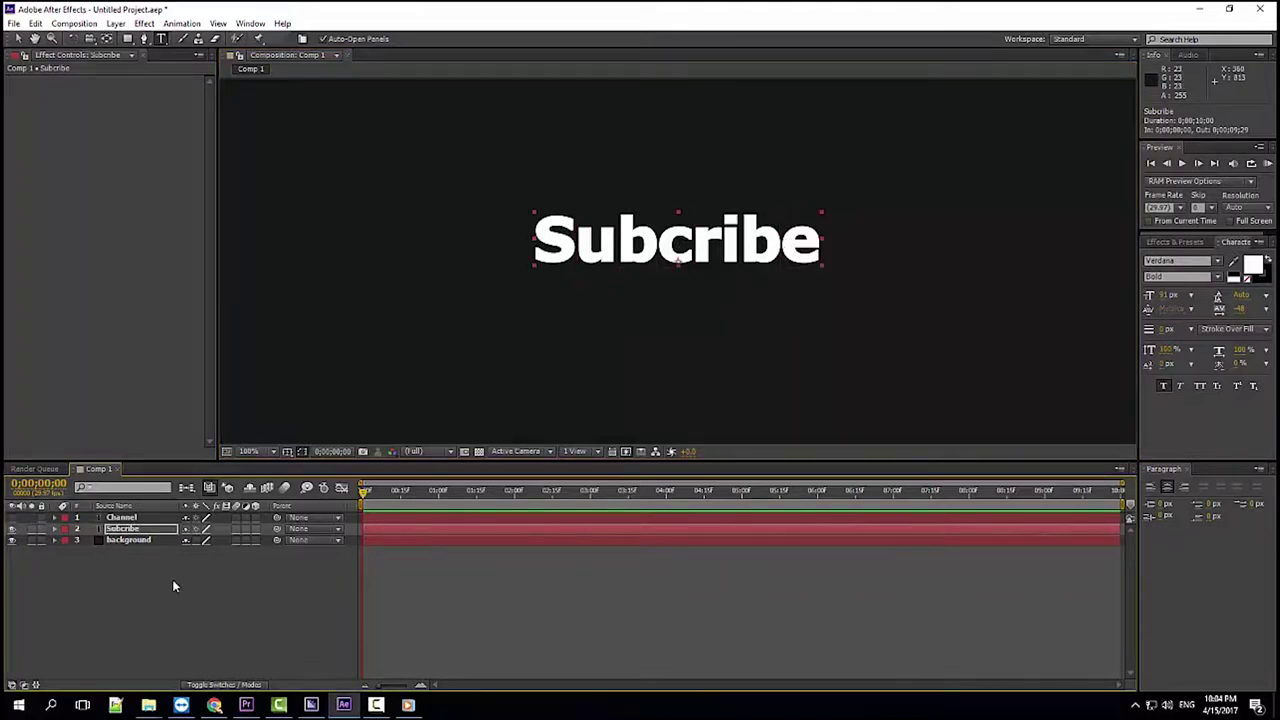
Step: Create a 1920×1080 solid layer named 'trace' at the top of Comp 1
key(Return)
right_click(169, 594)
mouse_move(243, 454)
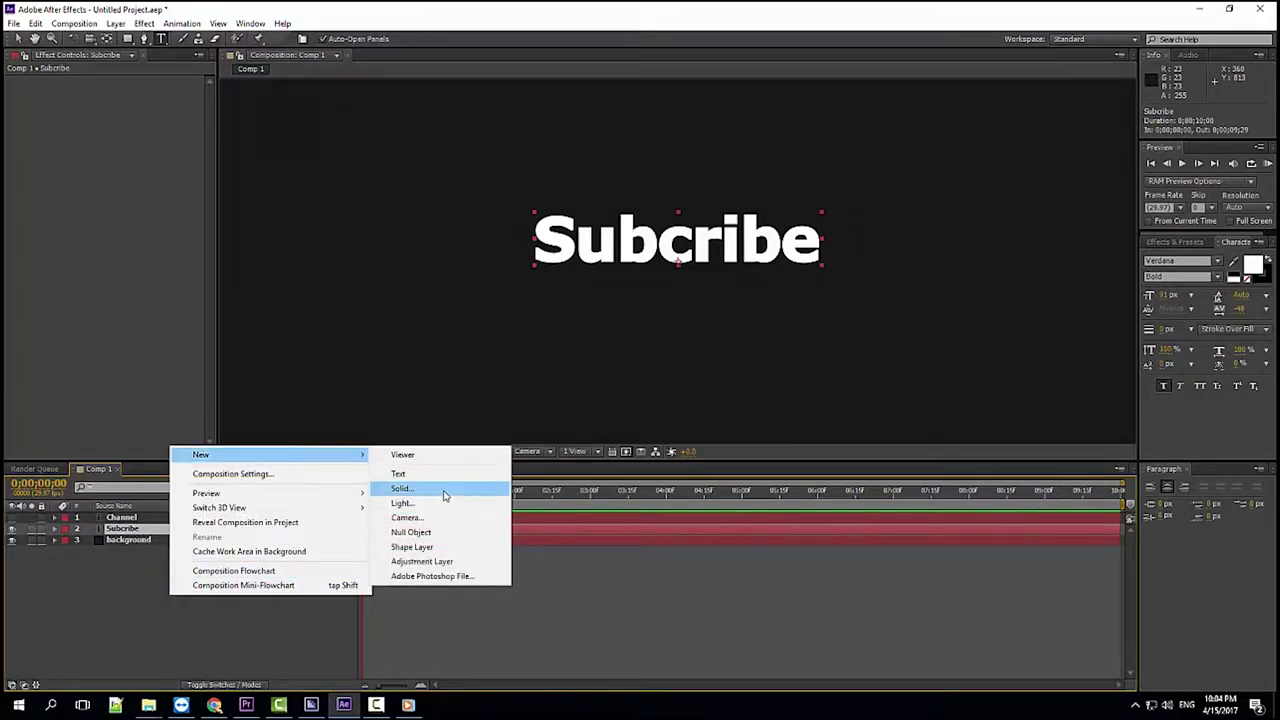
click(444, 490)
text(trace)
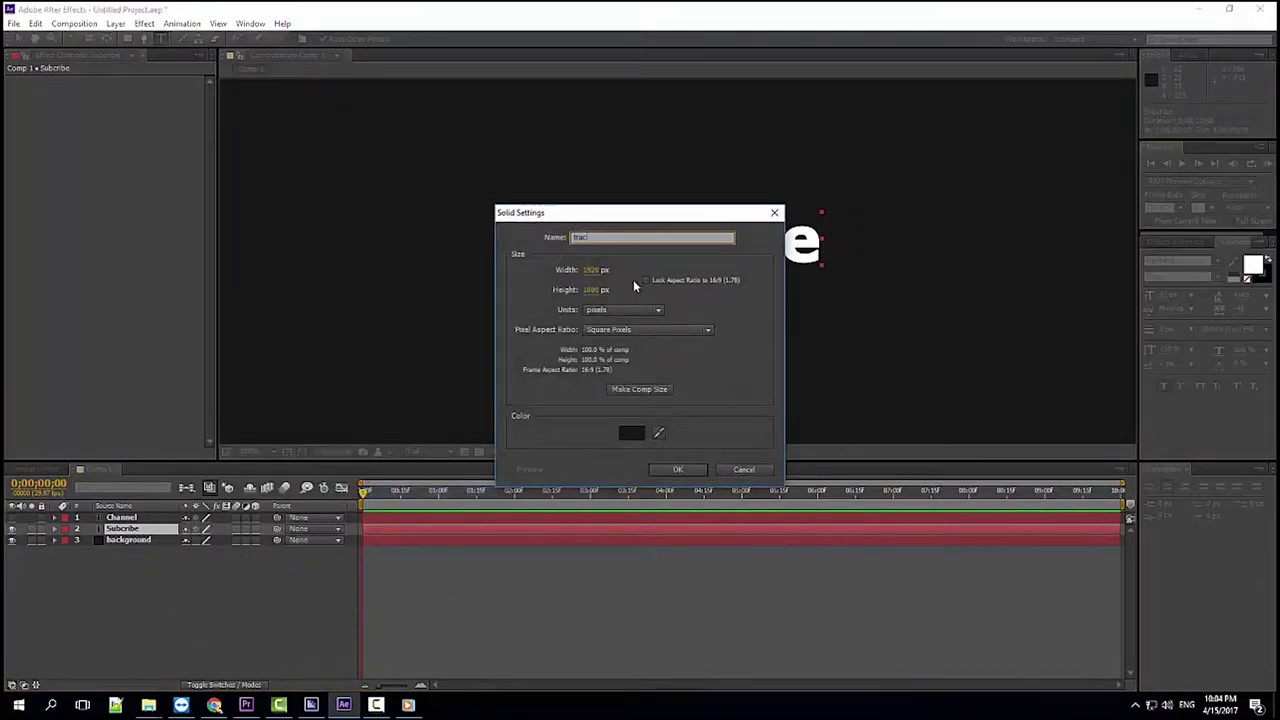
click(679, 472)
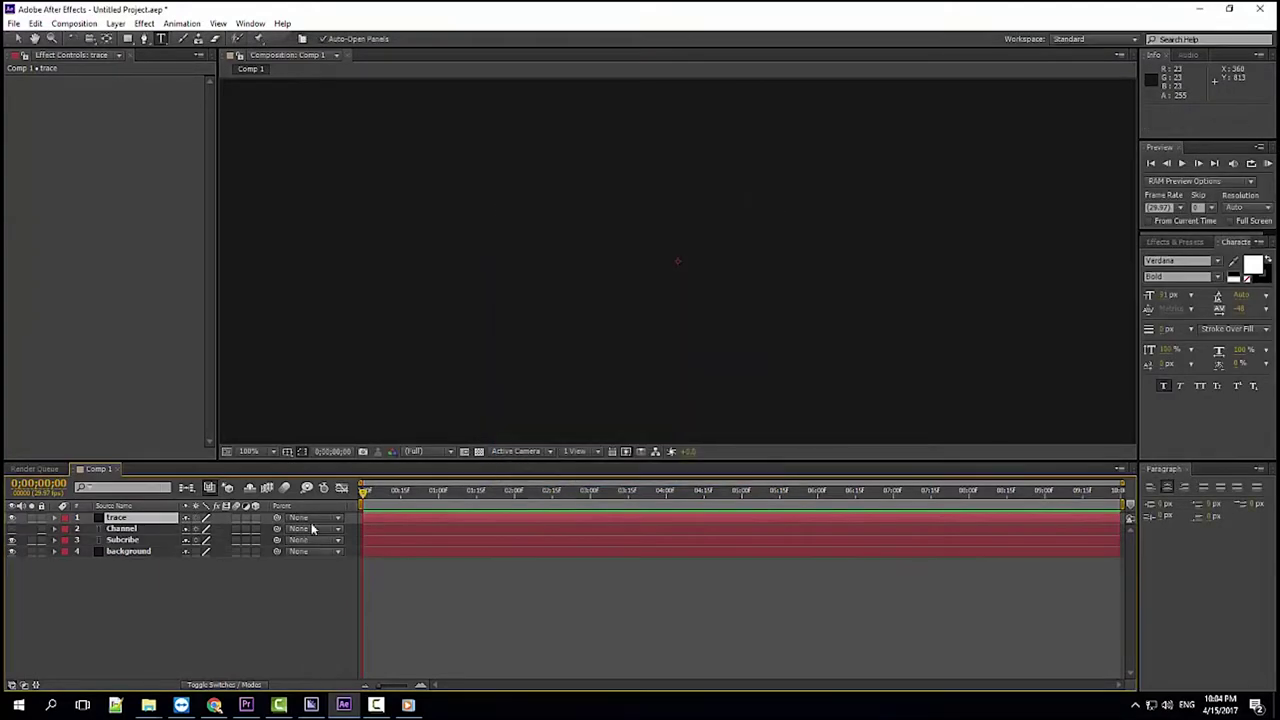
Step: Move the trace layer below Subcribe and give it the Stroke effect, found by searching 'stroke'
drag(117, 518, 128, 547)
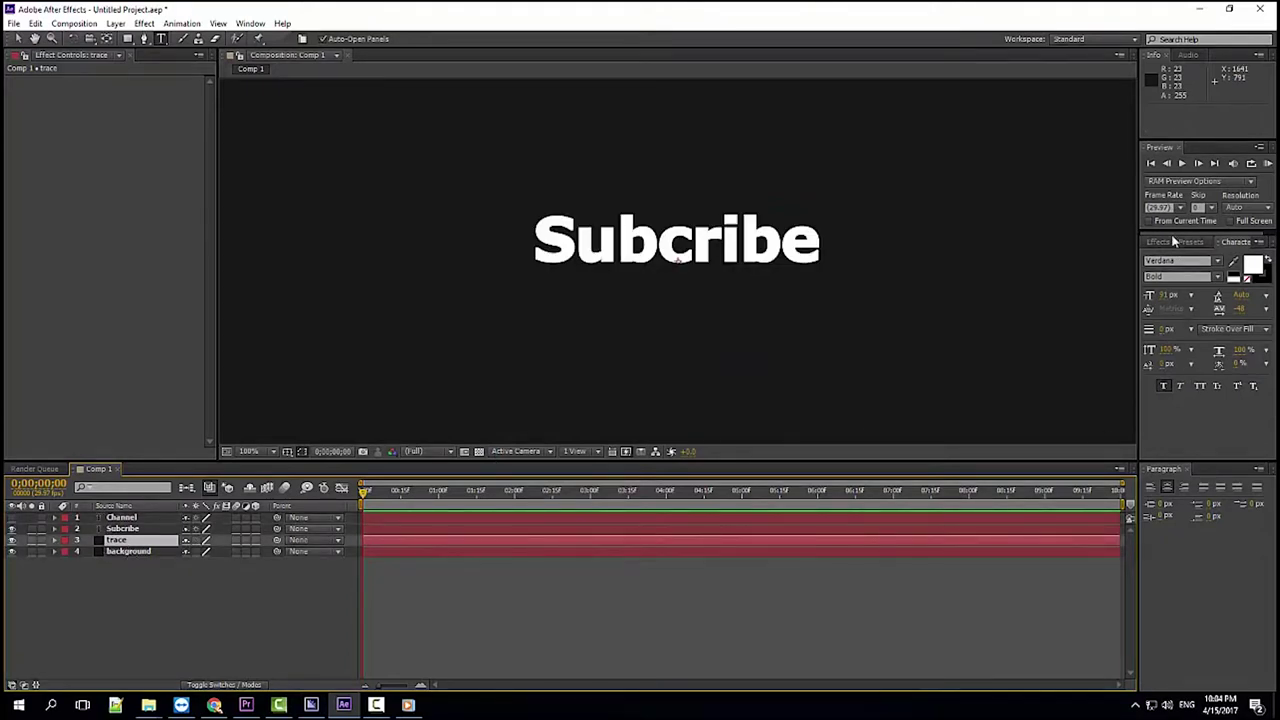
click(1174, 242)
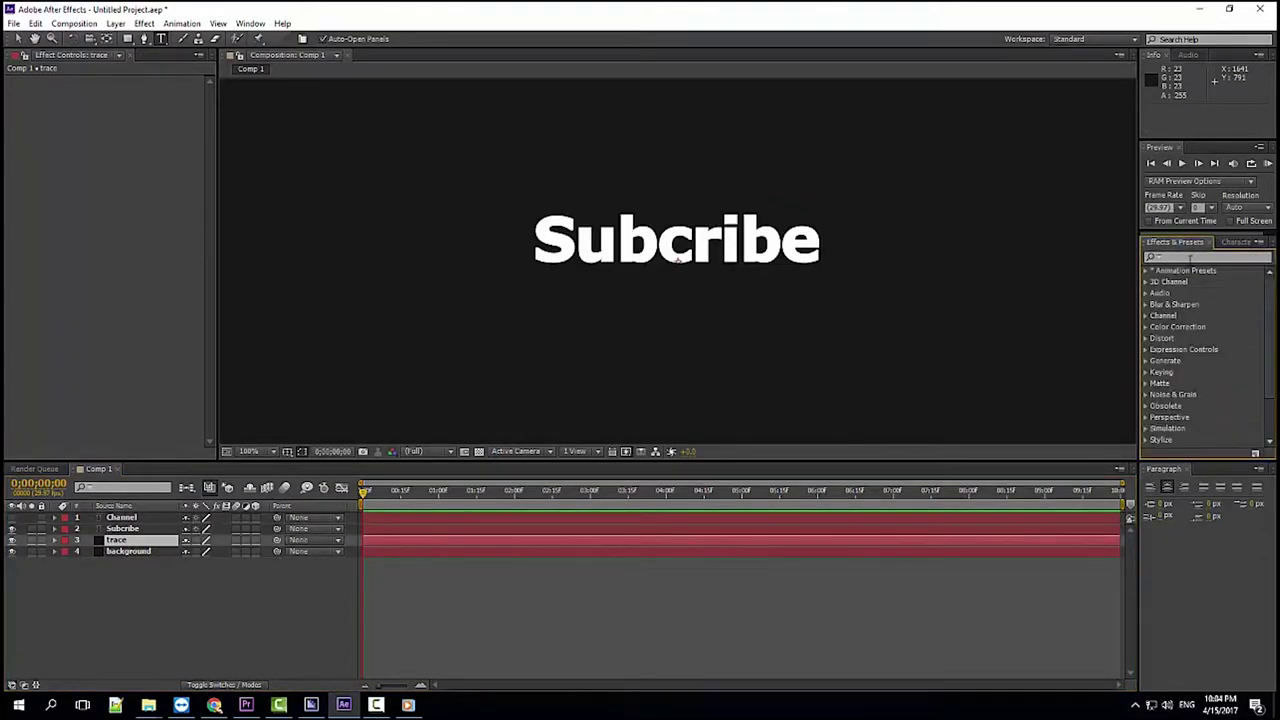
click(1190, 258)
text(tr)
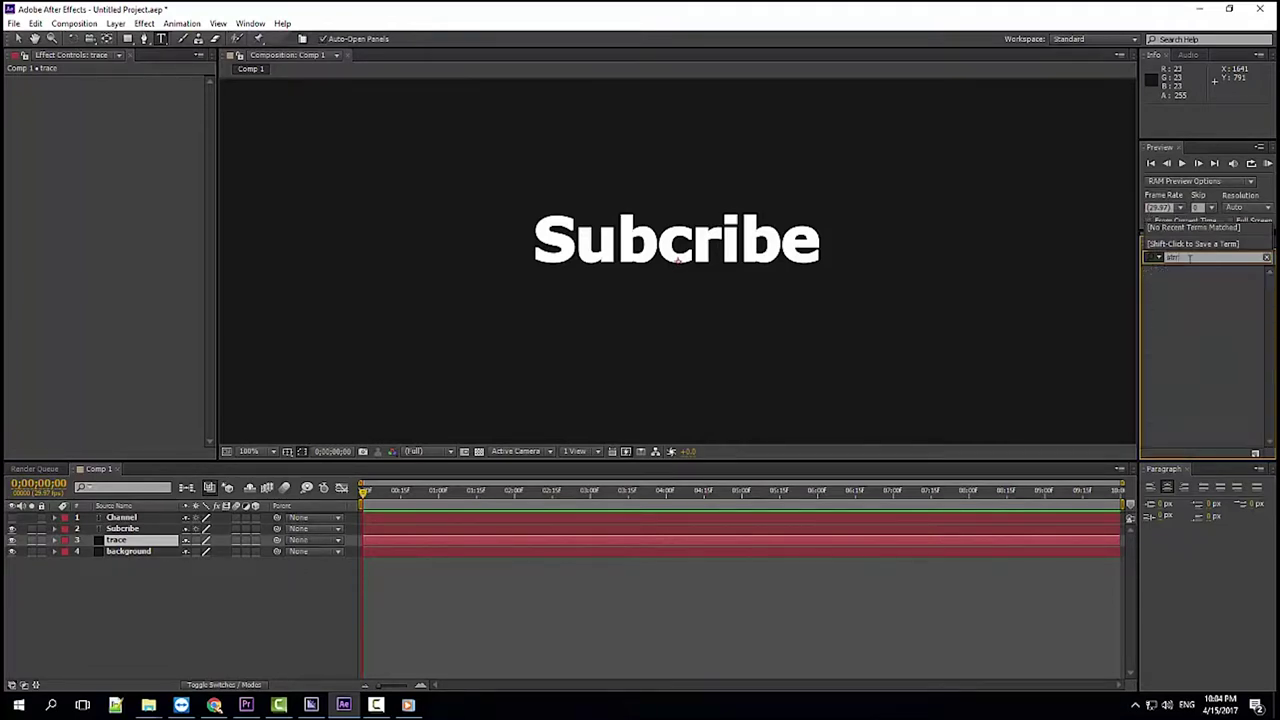
text(oke)
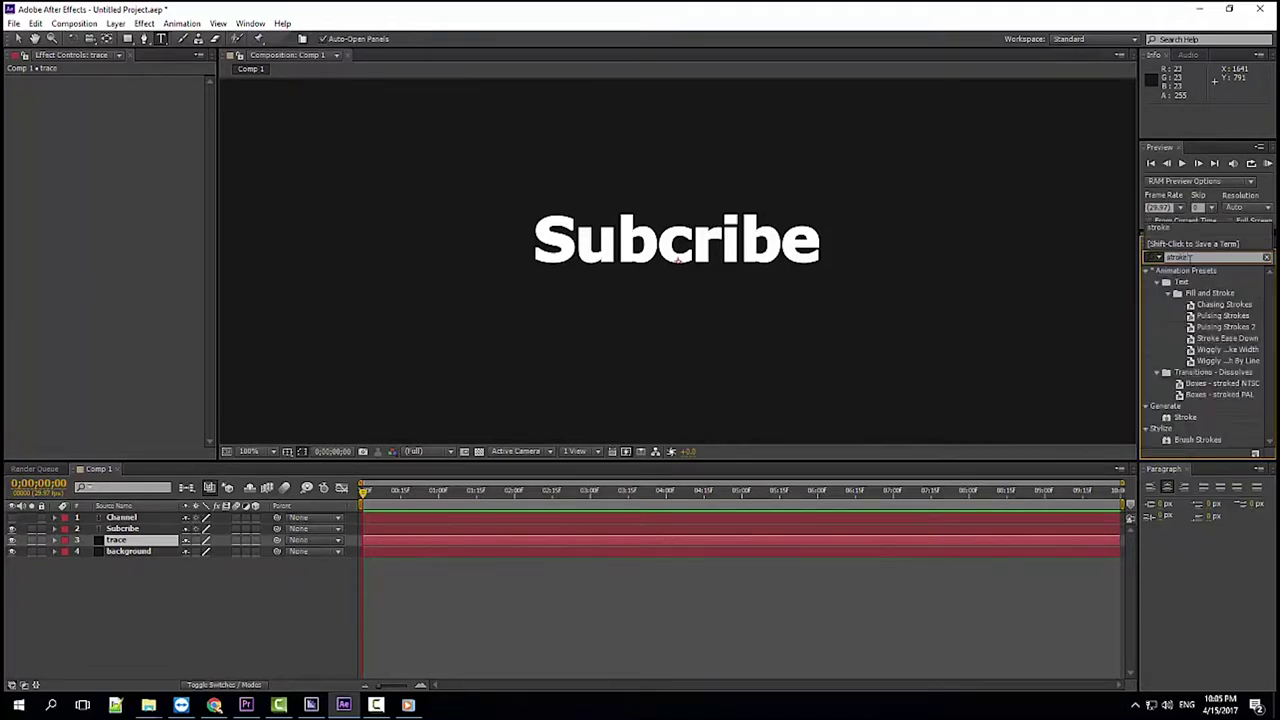
drag(1185, 418, 153, 543)
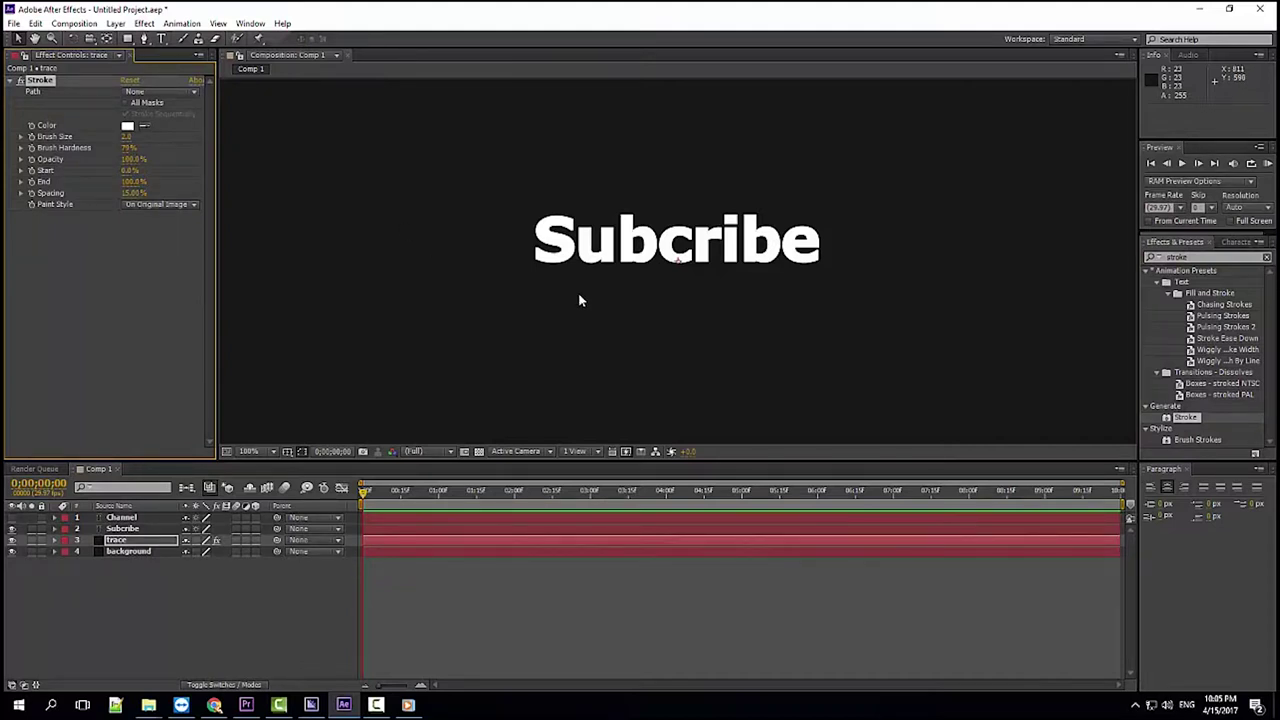
scroll(578, 298, up, 1)
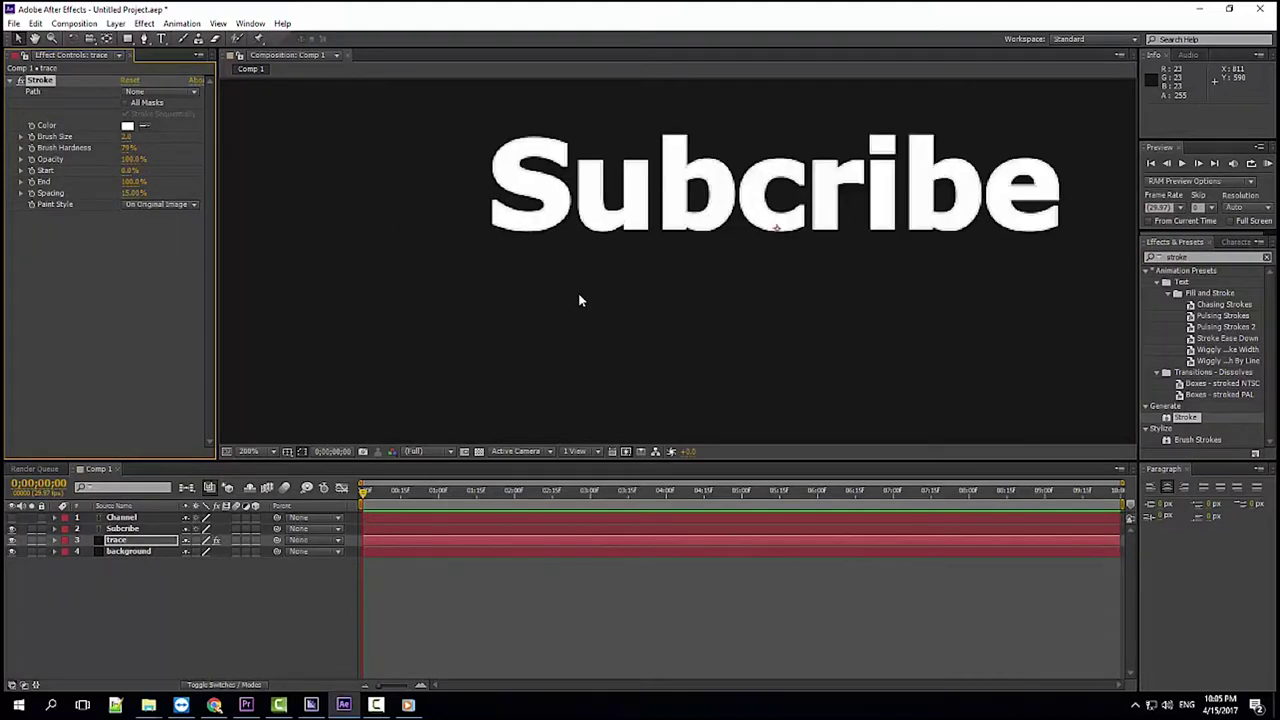
mouse_move(587, 274)
mouse_down()
mouse_move(557, 316)
mouse_move(494, 360)
mouse_up()
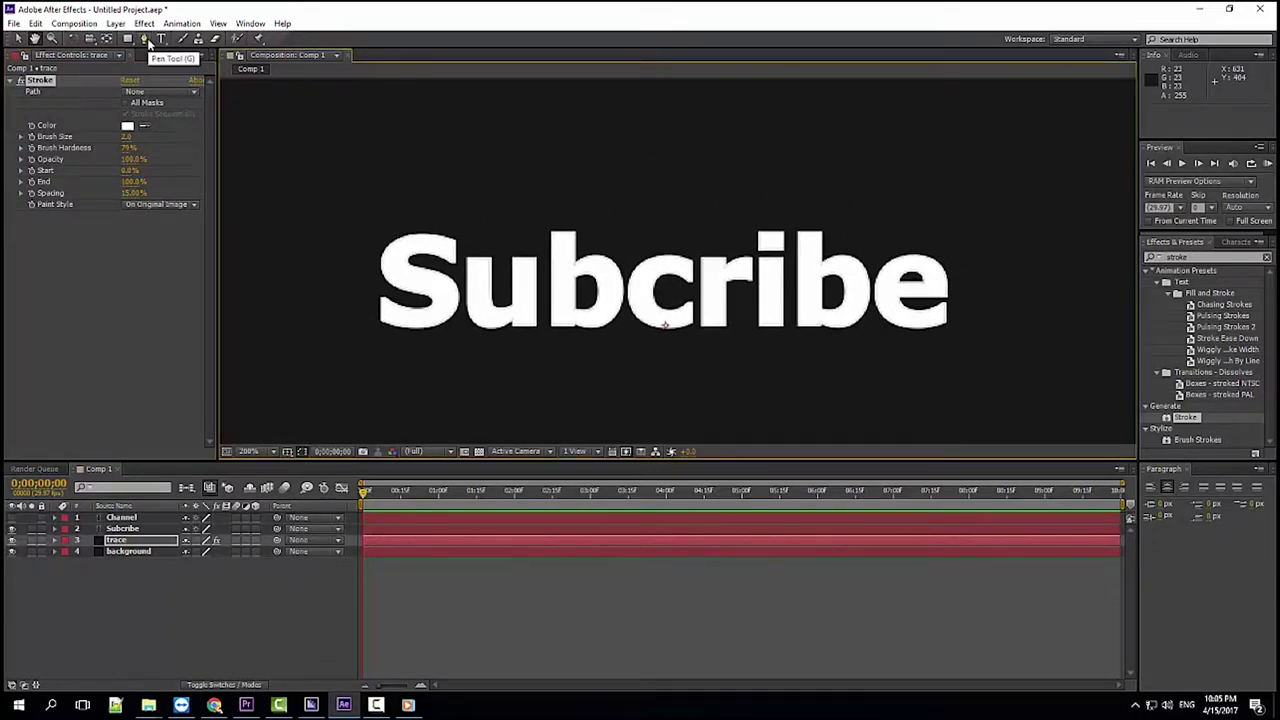
Step: With the Pen tool, draw a mask path tracing the S from top to bottom
click(146, 39)
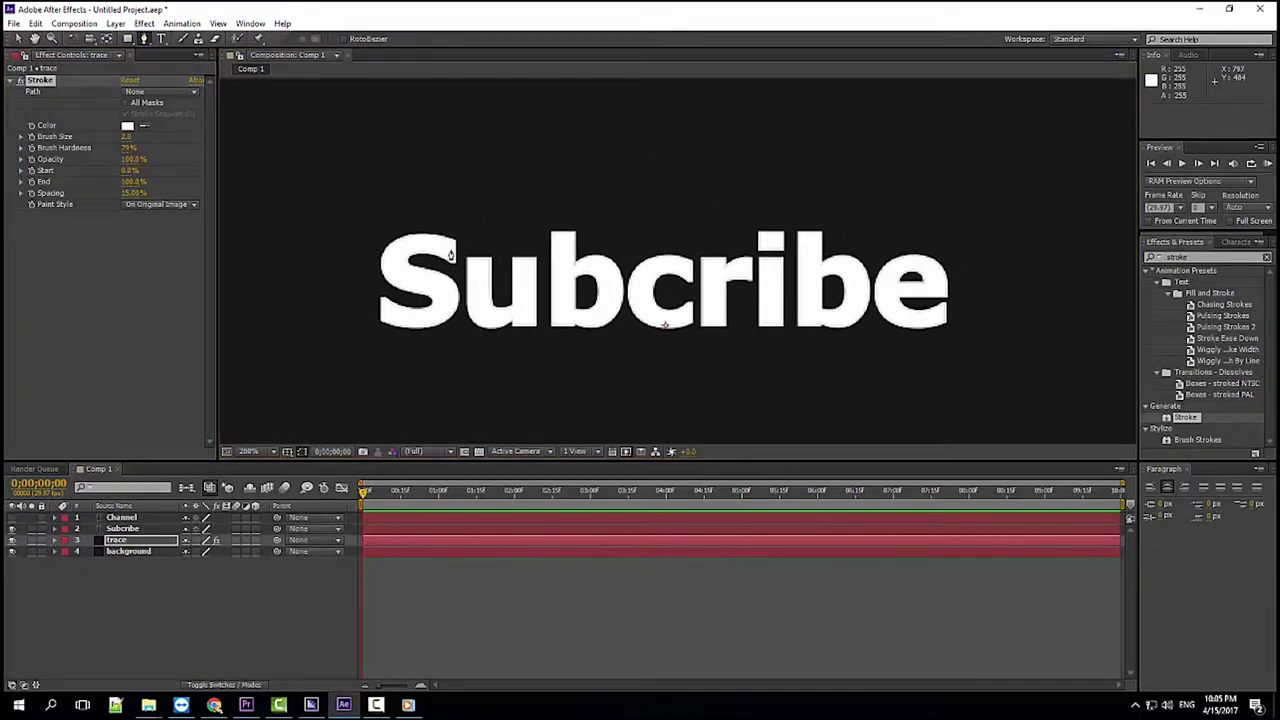
click(446, 247)
click(408, 246)
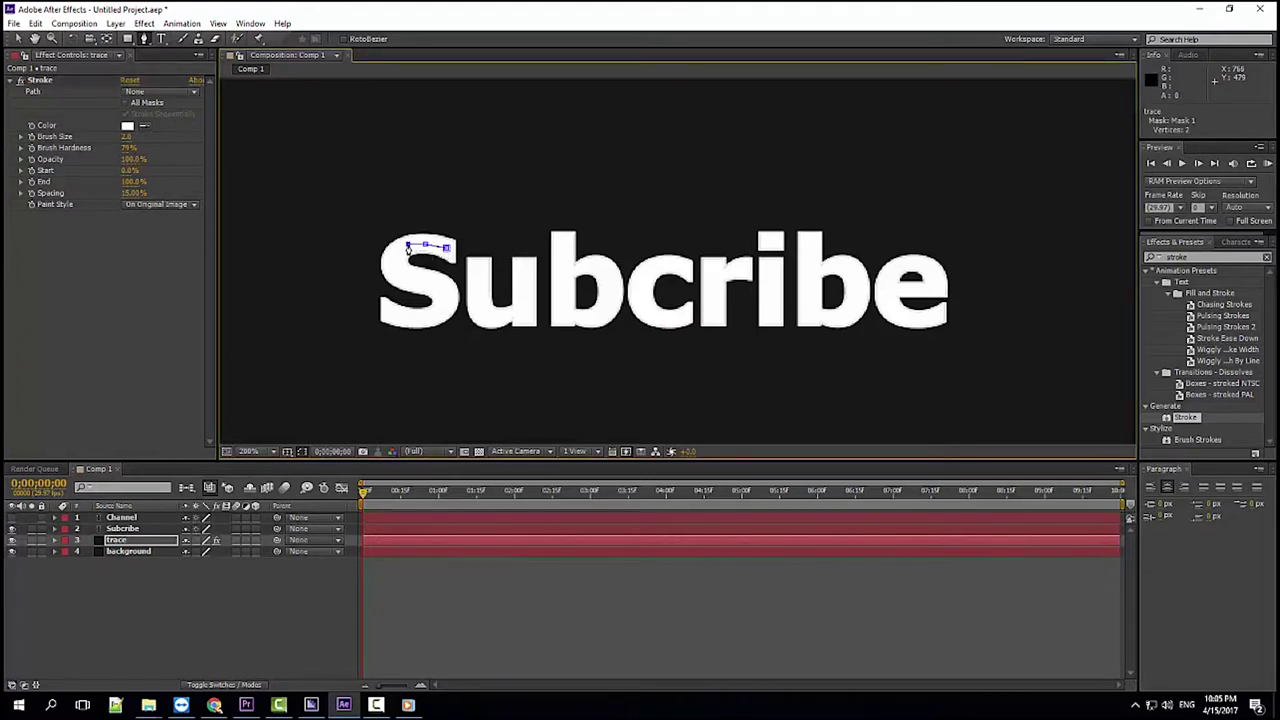
click(396, 265)
click(418, 276)
click(425, 279)
click(432, 284)
click(445, 314)
click(424, 318)
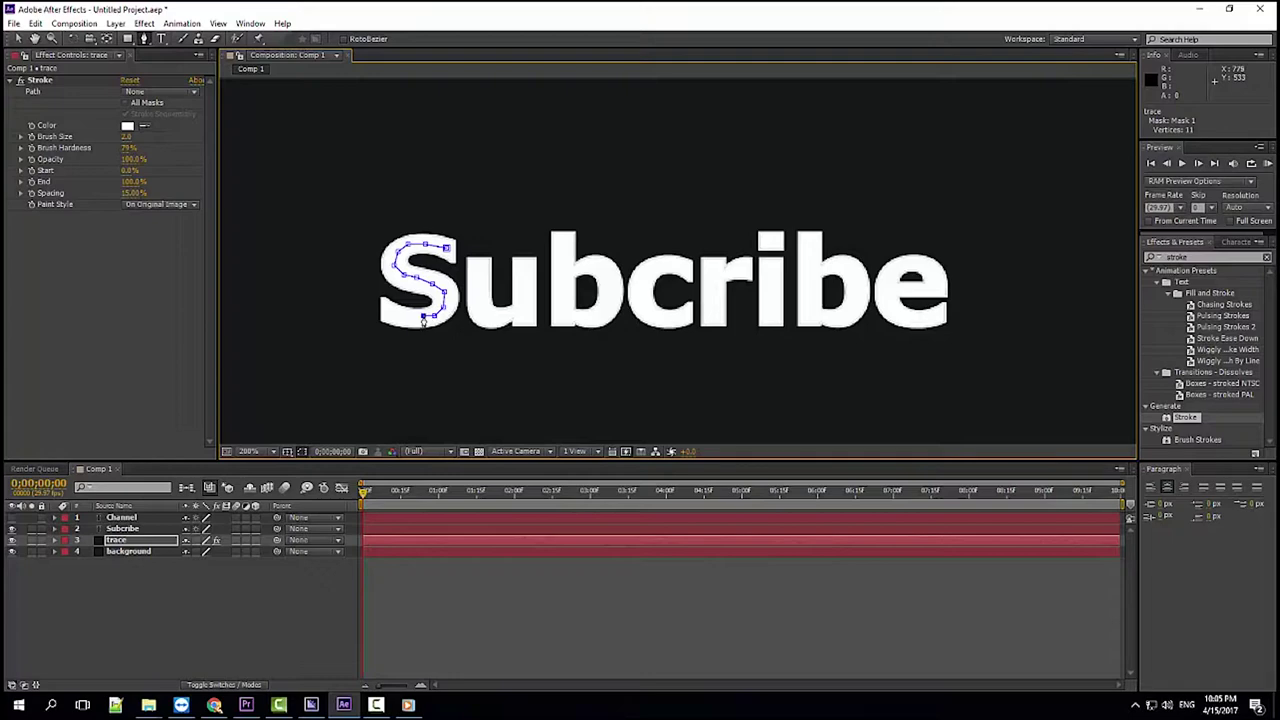
click(394, 317)
Step: Start a new mask tracing down the left stem of the u
scroll(384, 316, up, 2)
scroll(384, 316, up, 1)
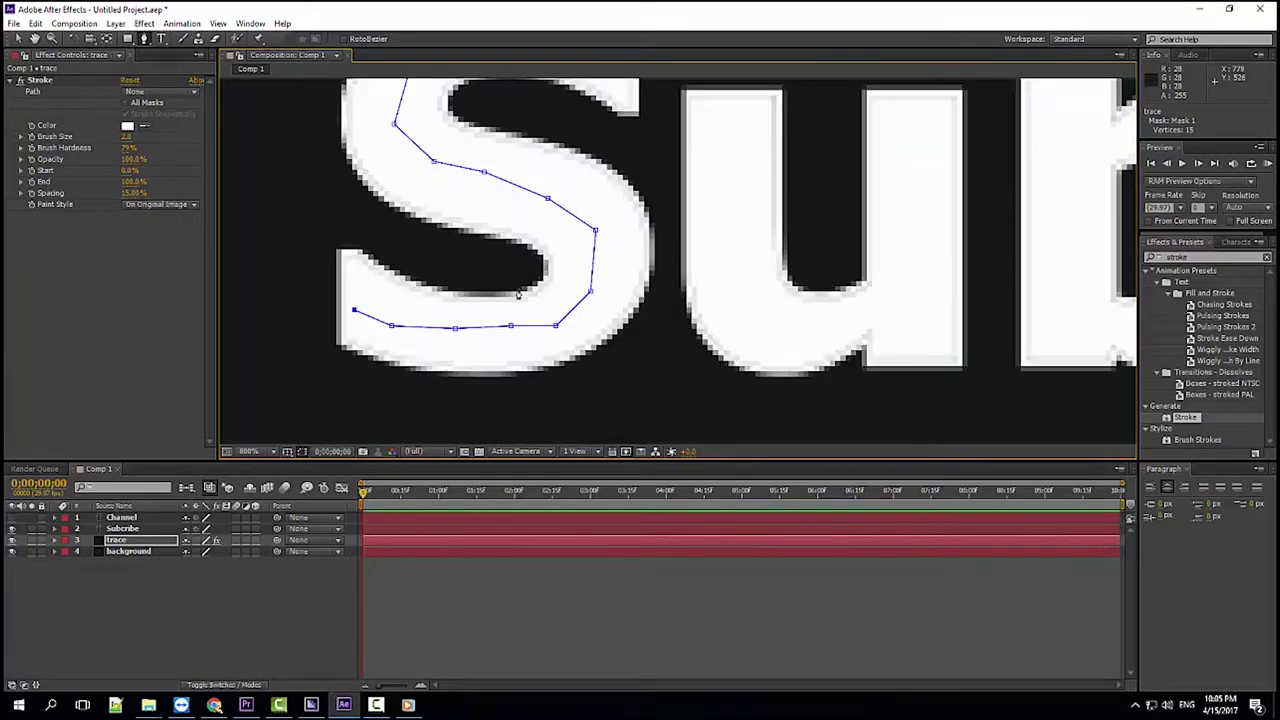
drag(685, 245, 543, 340)
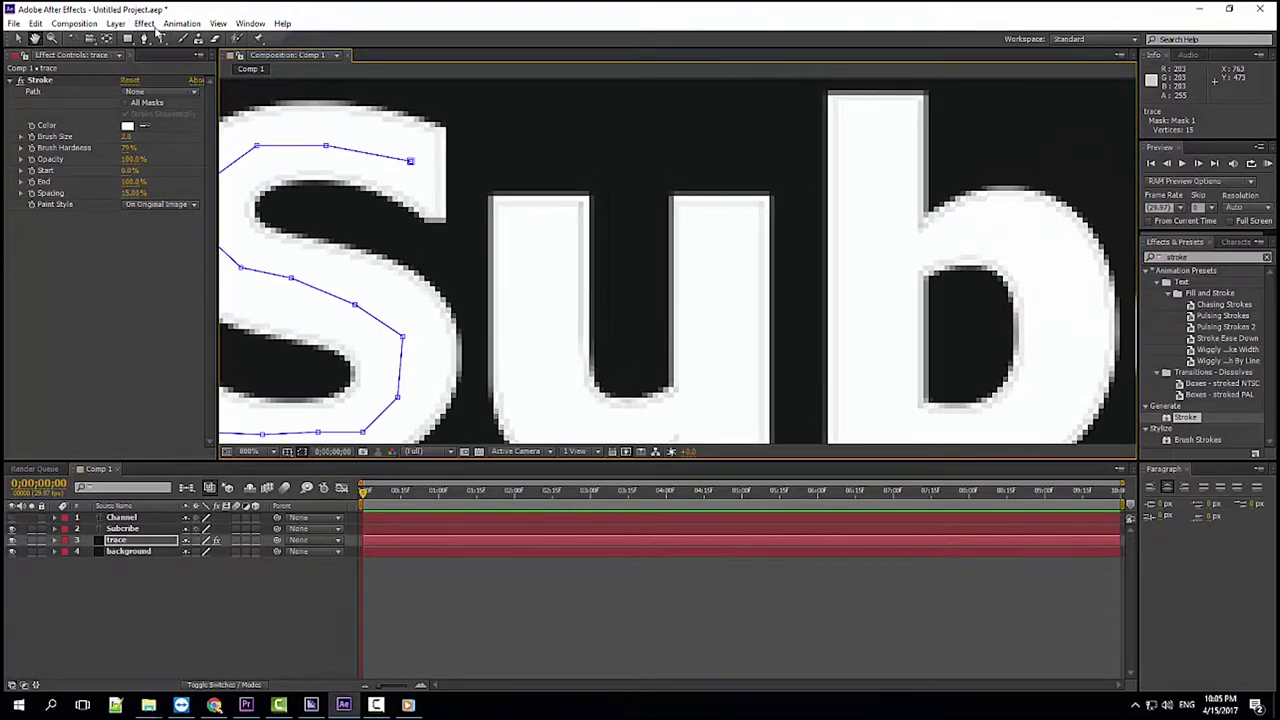
click(145, 38)
click(537, 218)
click(538, 282)
click(540, 340)
click(548, 393)
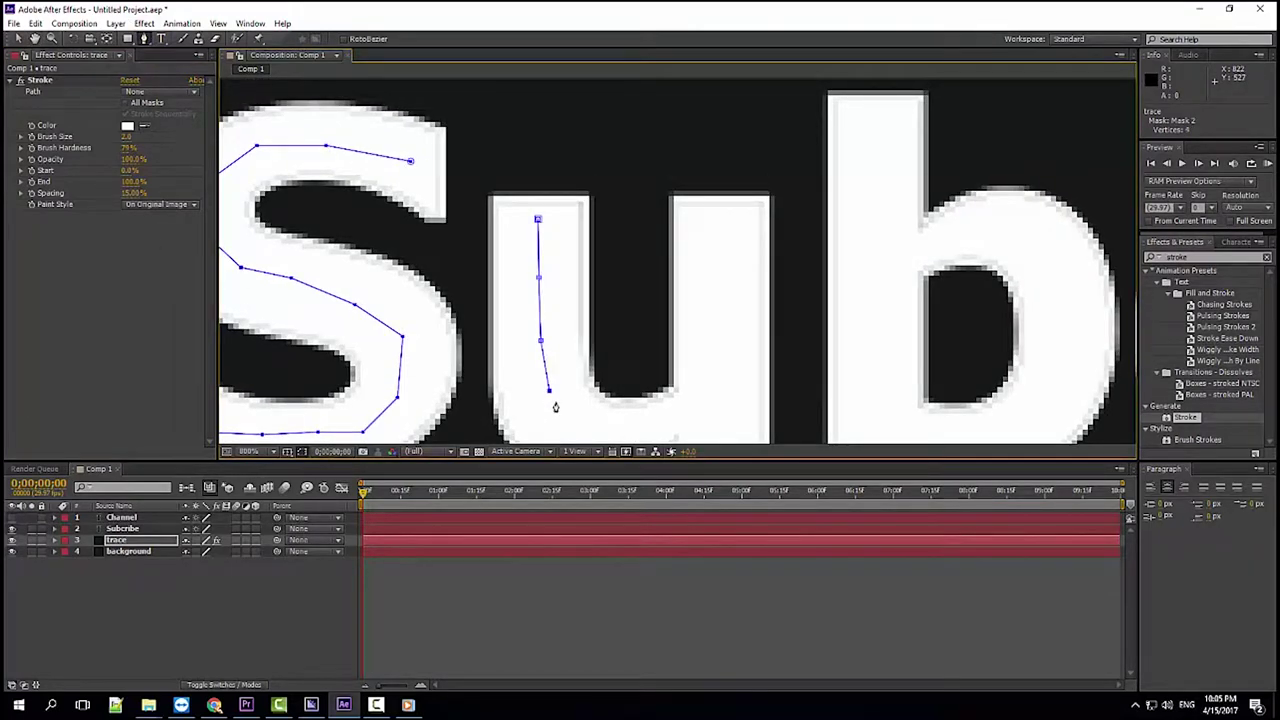
Step: Continue the u mask along its bottom and up its right stem
drag(571, 400, 571, 288)
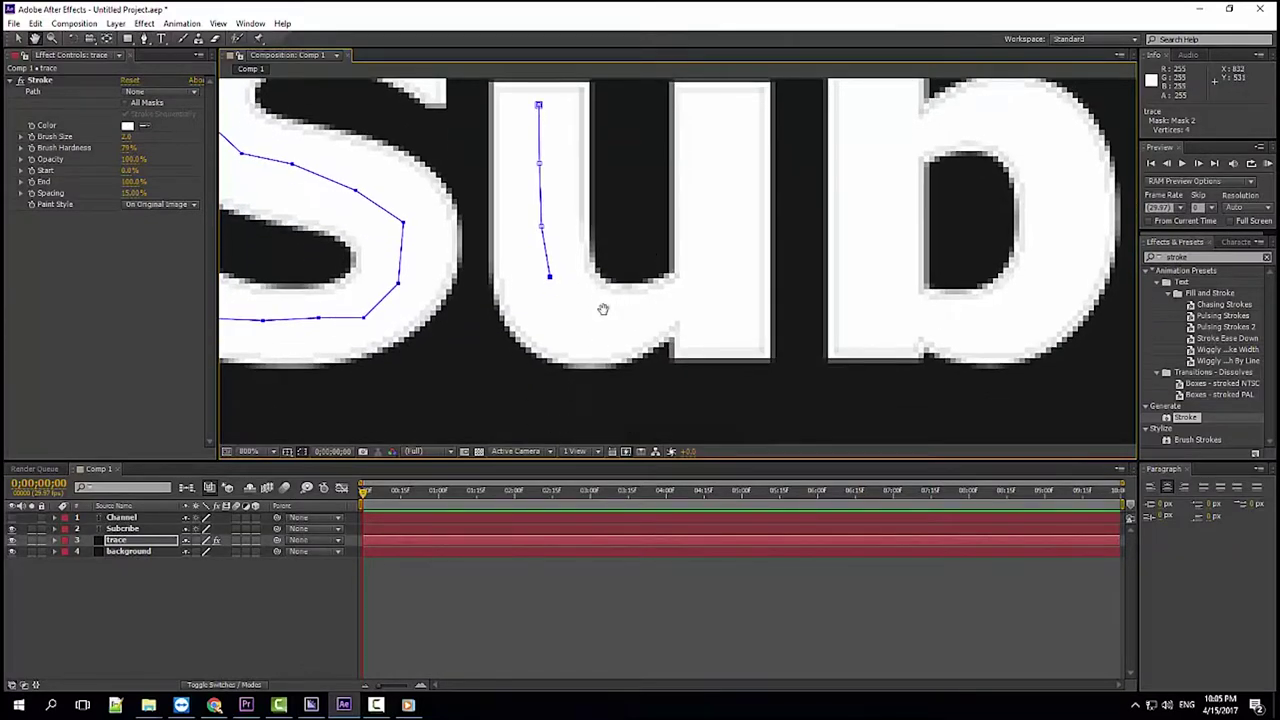
click(575, 318)
click(616, 328)
click(658, 316)
click(703, 311)
click(724, 334)
click(722, 276)
click(722, 214)
click(722, 178)
click(724, 126)
Step: Start a new mask tracing down the stem of the b
mouse_move(736, 104)
mouse_down()
mouse_move(743, 170)
mouse_move(552, 165)
mouse_up()
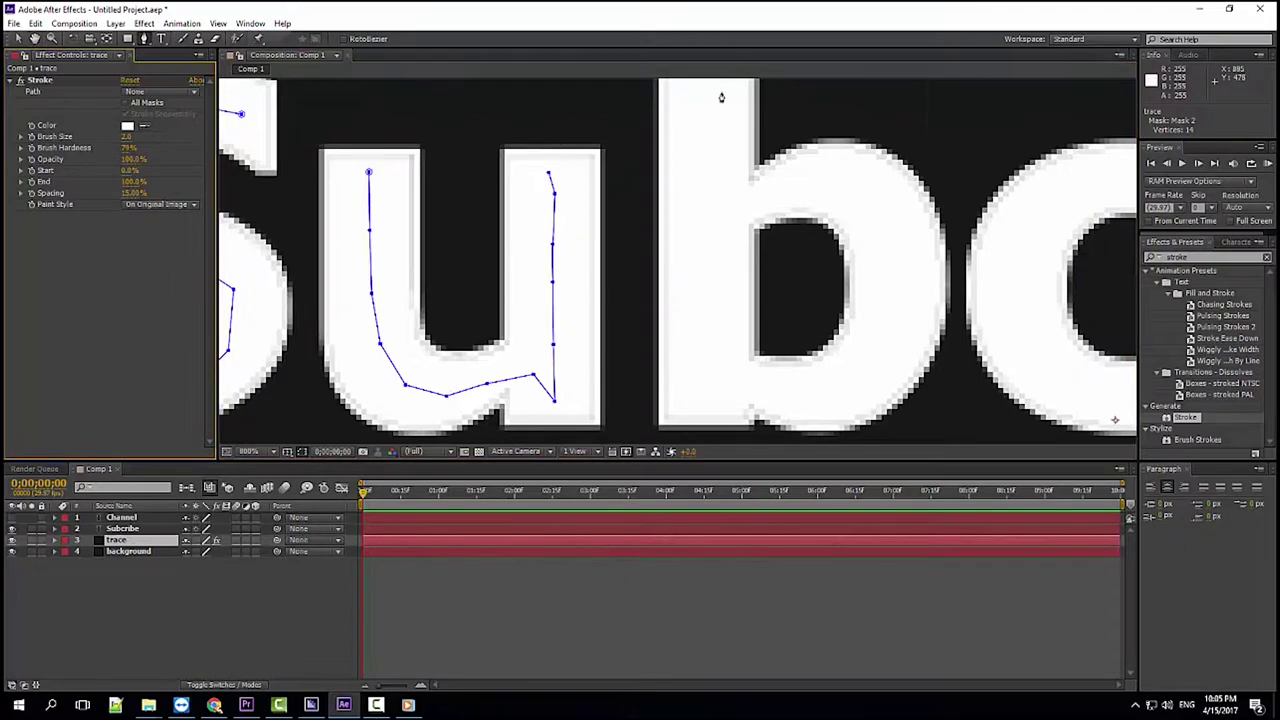
scroll(711, 129, down, 1)
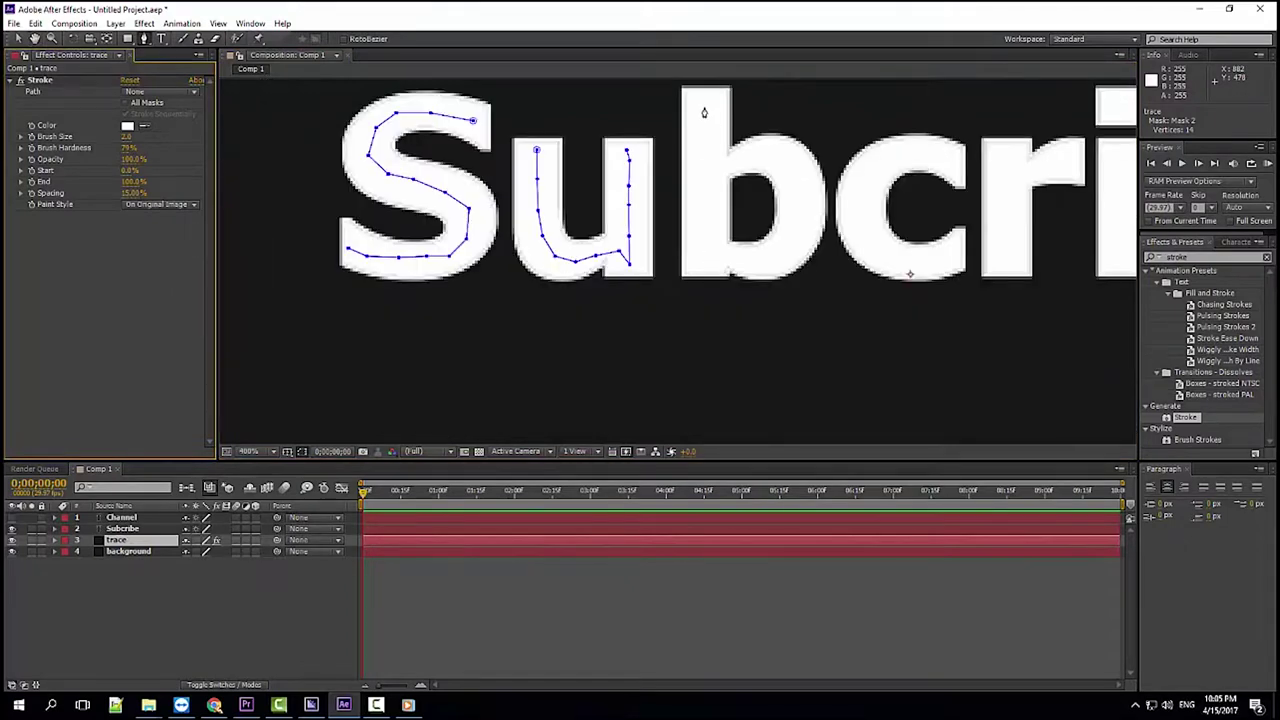
click(703, 95)
click(703, 138)
click(703, 167)
click(701, 198)
click(705, 229)
click(706, 252)
Step: Extend the b mask around its bowl, undoing the stray points bridging toward the c
click(706, 262)
click(729, 262)
click(752, 262)
click(784, 247)
click(797, 203)
click(792, 167)
click(775, 157)
click(752, 157)
click(736, 161)
click(720, 172)
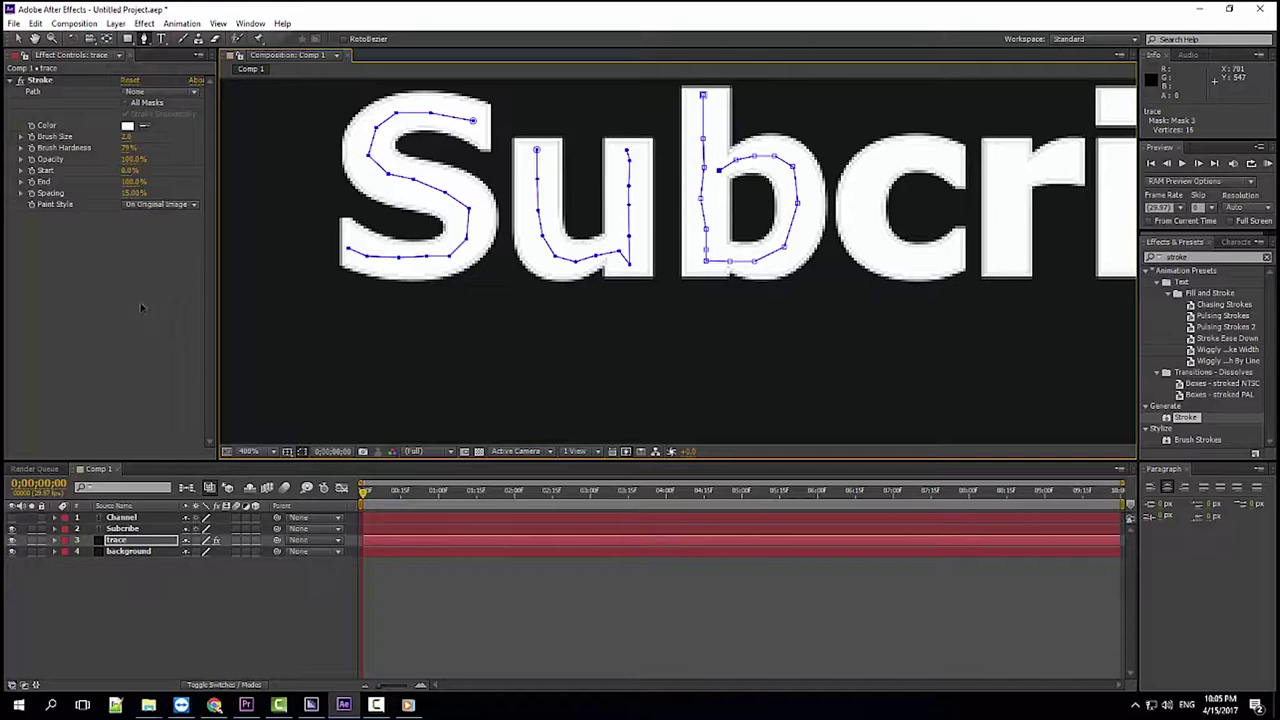
click(953, 161)
click(913, 161)
key(ctrl+z)
key(ctrl+z)
Step: Draw a new mask tracing the c from its top curve down and along its bottom
click(951, 158)
click(889, 156)
click(877, 163)
click(867, 192)
click(871, 222)
click(873, 251)
click(905, 261)
click(918, 261)
click(938, 260)
click(953, 258)
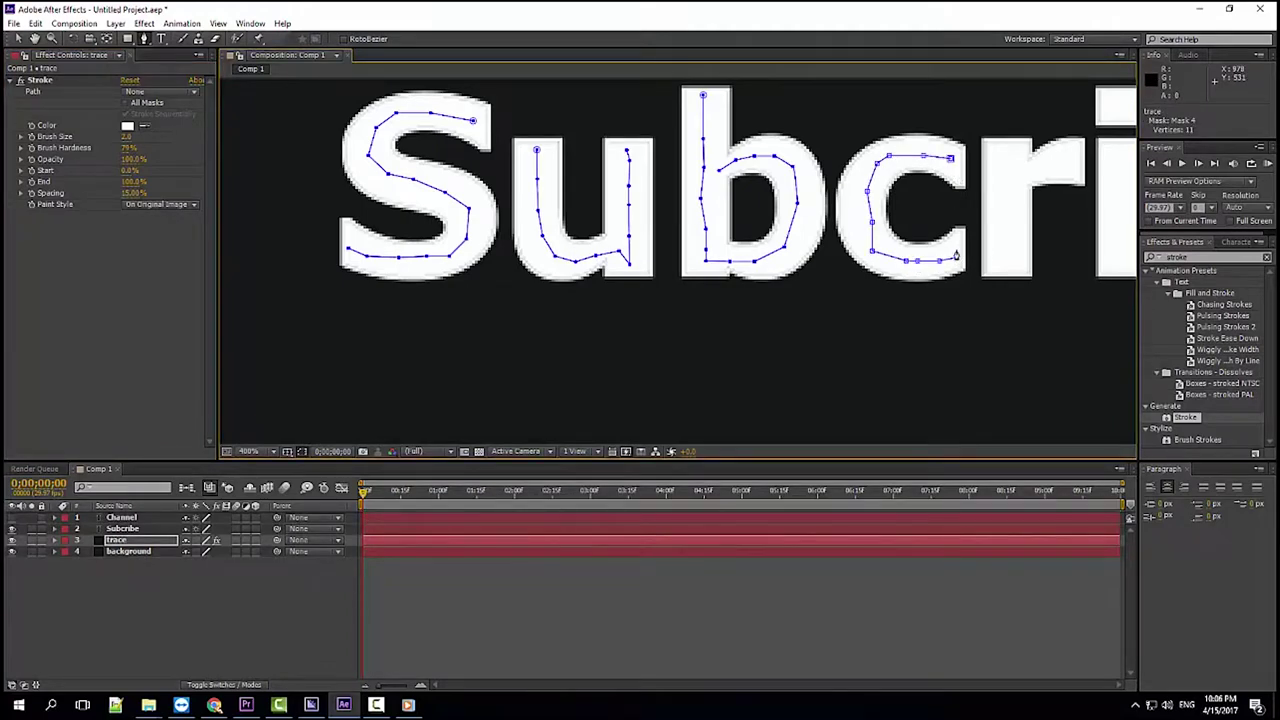
drag(891, 343, 537, 358)
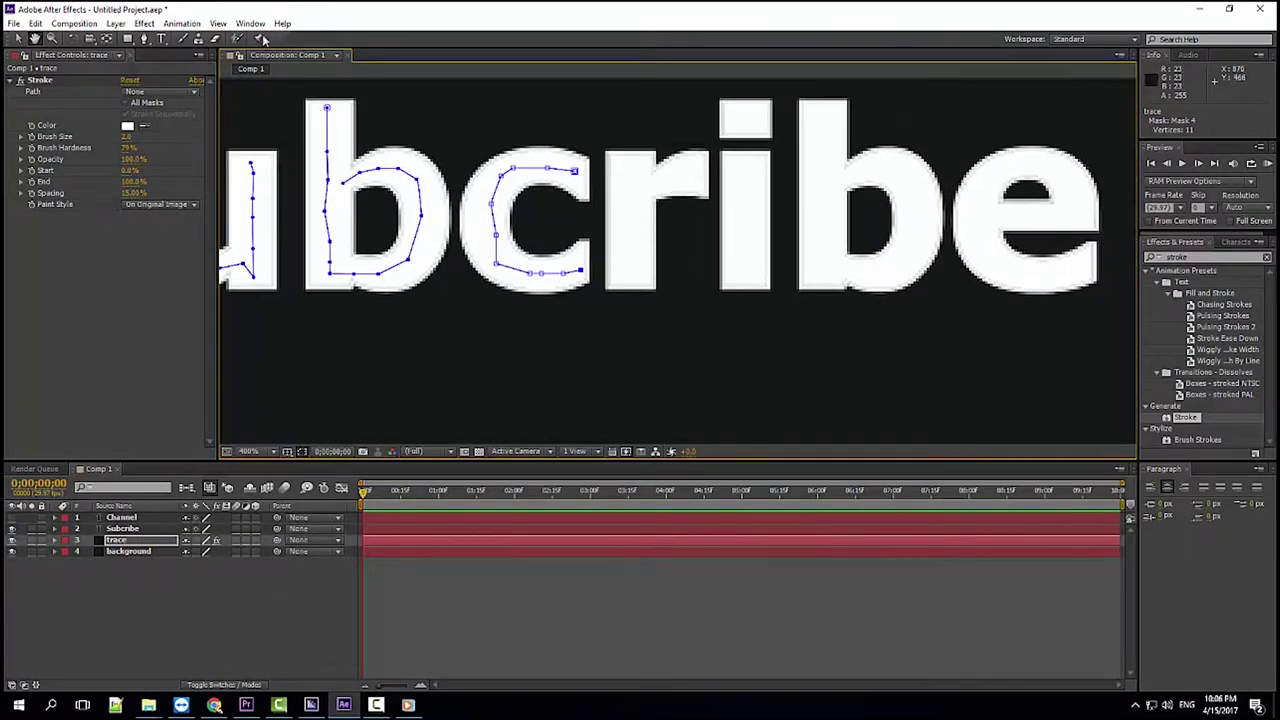
Step: Draw a mask up the stem and along the top arm of the r
key(g)
click(133, 260)
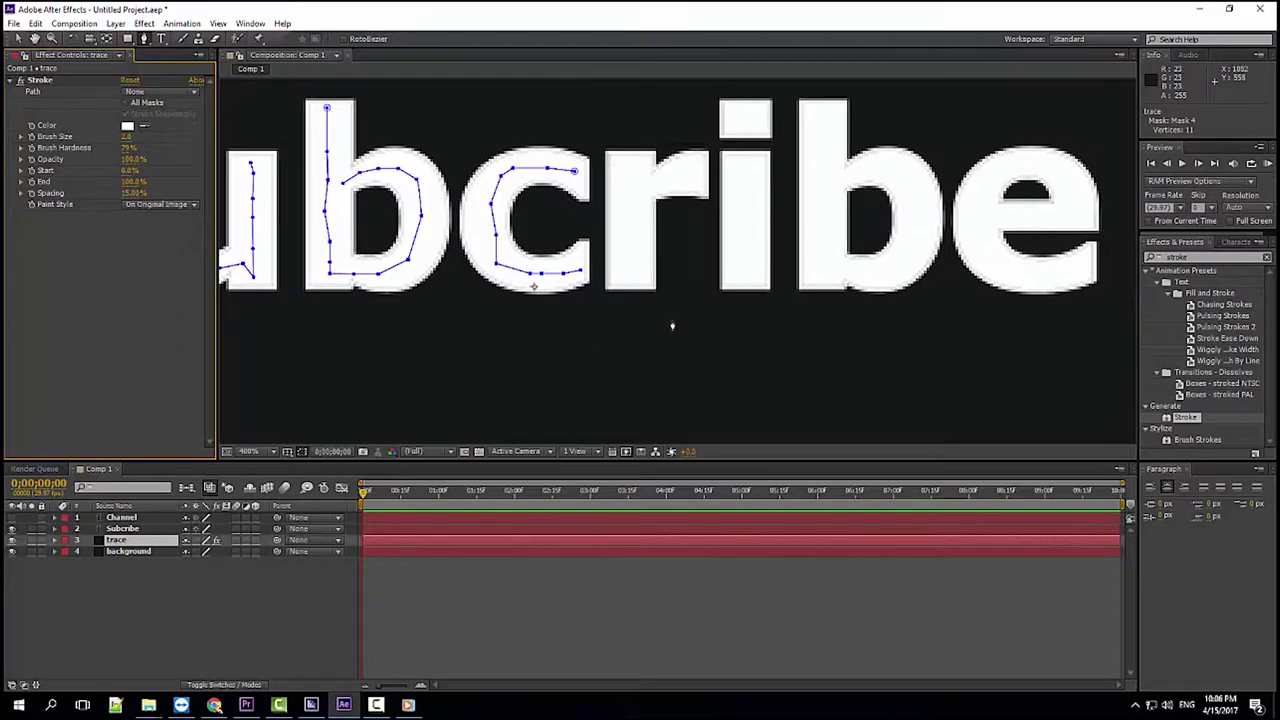
click(623, 273)
click(624, 187)
click(659, 181)
click(692, 177)
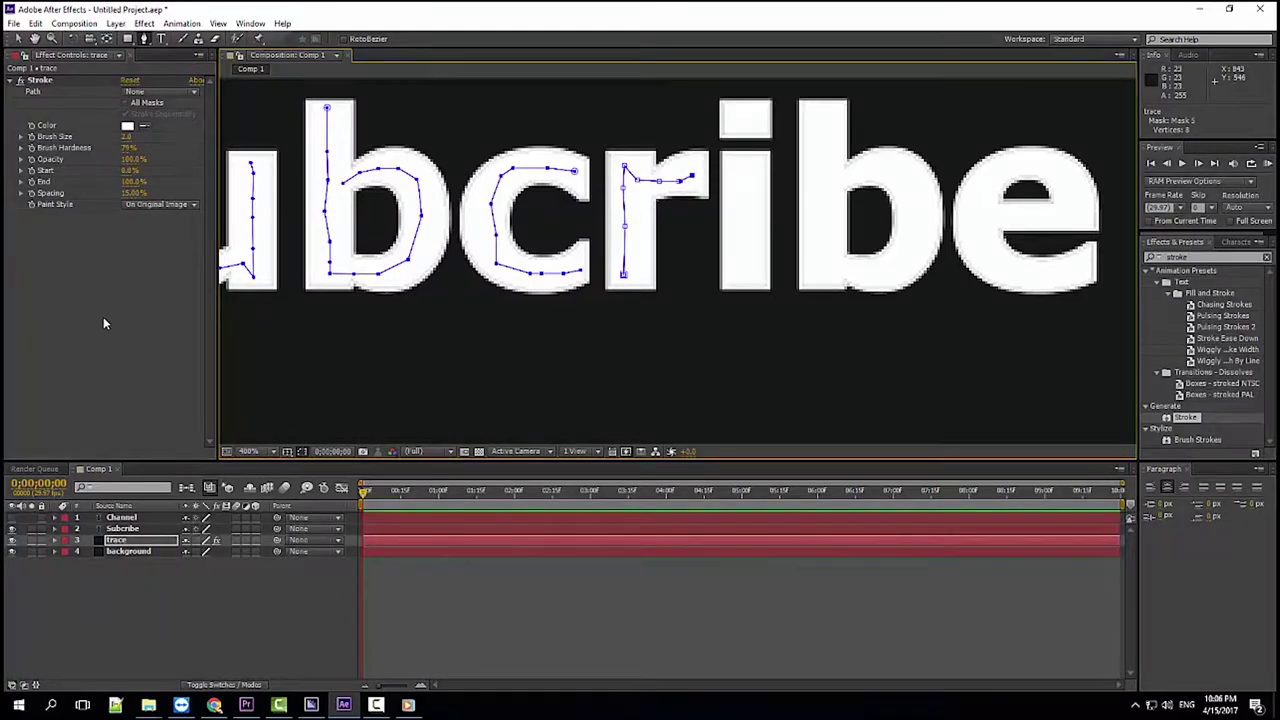
click(150, 340)
Step: Draw one mask up the i stem and a short separate mask across its dot
click(741, 278)
click(741, 241)
click(741, 201)
click(741, 178)
click(742, 165)
click(742, 152)
click(58, 241)
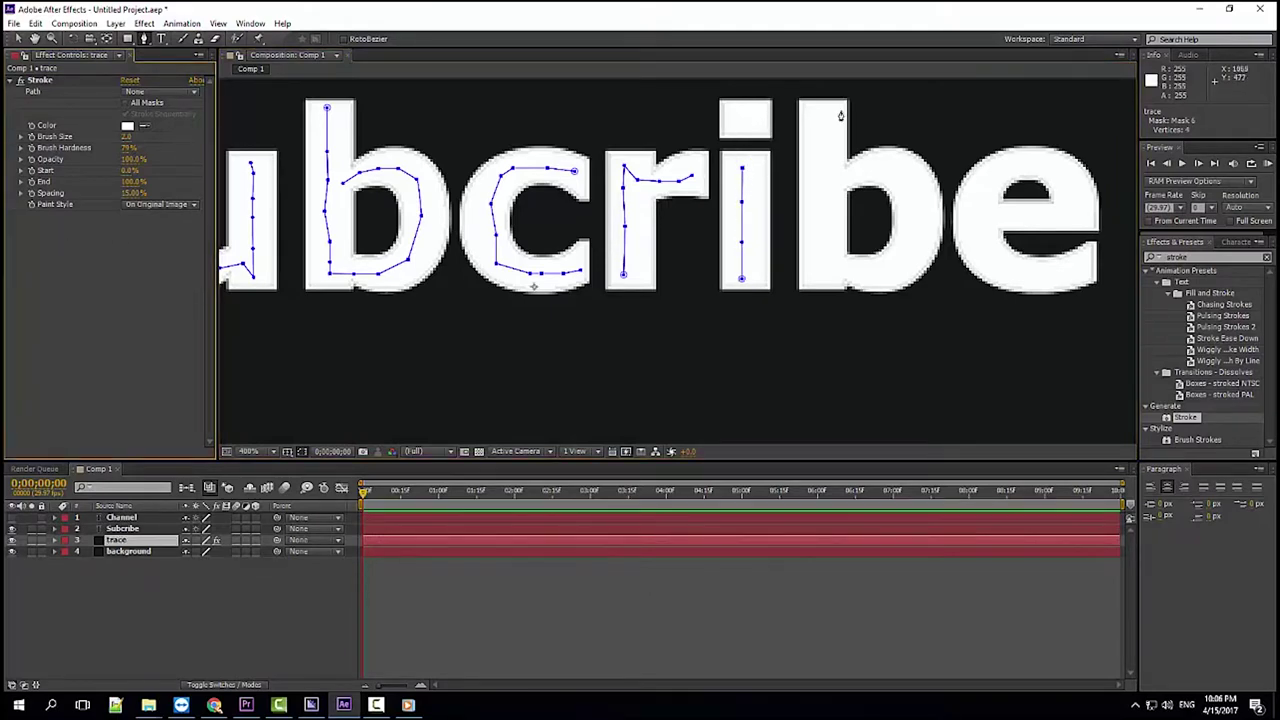
click(728, 117)
click(752, 118)
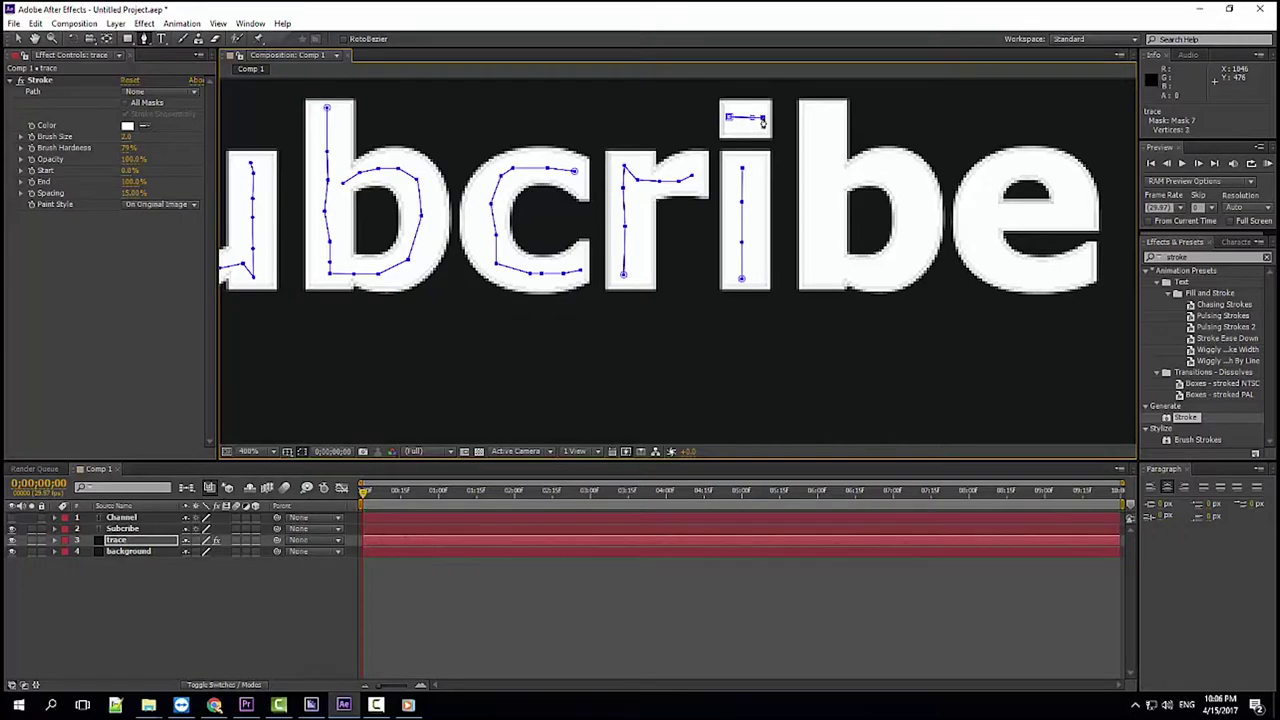
click(129, 327)
Step: Start a mask down the second b's stem and along its bottom
click(821, 110)
click(821, 172)
click(822, 212)
click(819, 282)
click(832, 272)
click(850, 272)
click(884, 273)
Step: Finish the second b mask up around its bowl back to the stem
click(919, 240)
click(911, 184)
click(898, 168)
click(882, 168)
click(860, 172)
click(834, 181)
click(821, 189)
click(35, 357)
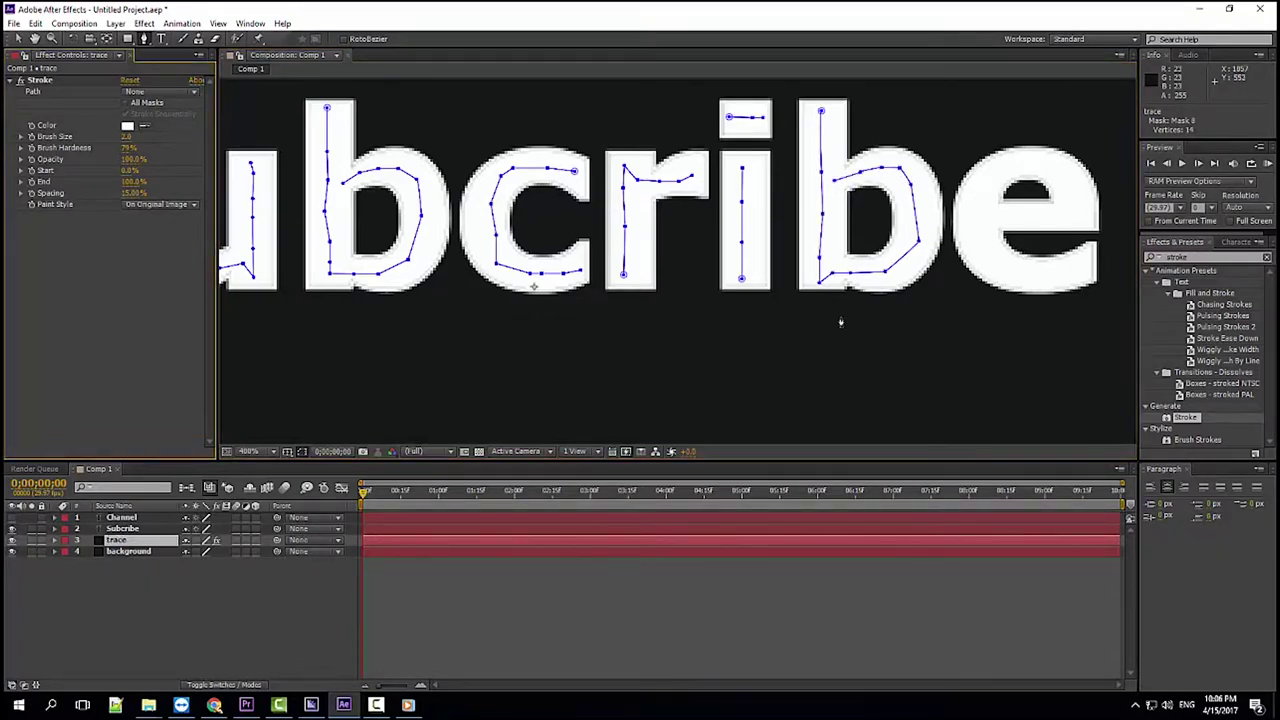
Step: Start a mask across the e's bar and up around its top curve
click(1007, 213)
click(1032, 210)
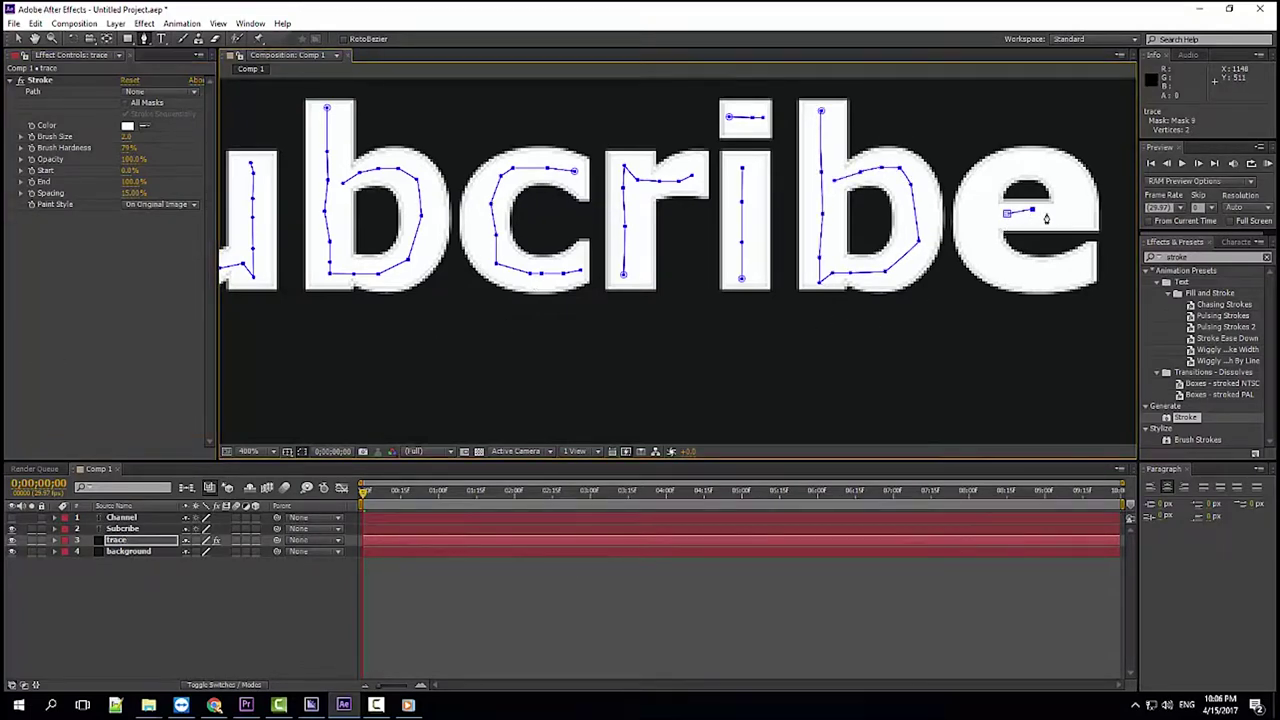
click(1055, 214)
click(1077, 201)
click(1062, 173)
click(1030, 166)
Step: Continue the e mask down its left side and along its bottom edge
click(1005, 170)
click(988, 188)
click(978, 222)
click(982, 247)
click(997, 266)
click(1028, 271)
click(1055, 272)
click(1082, 272)
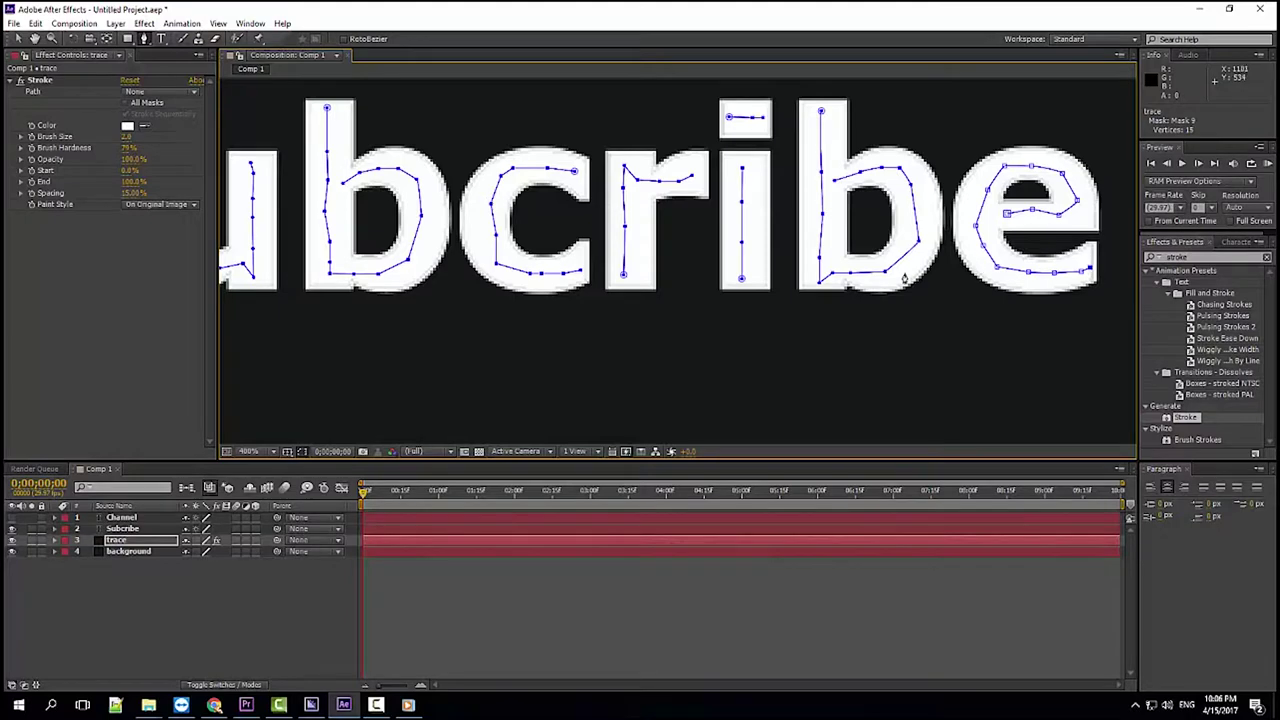
scroll(733, 260, down, 1)
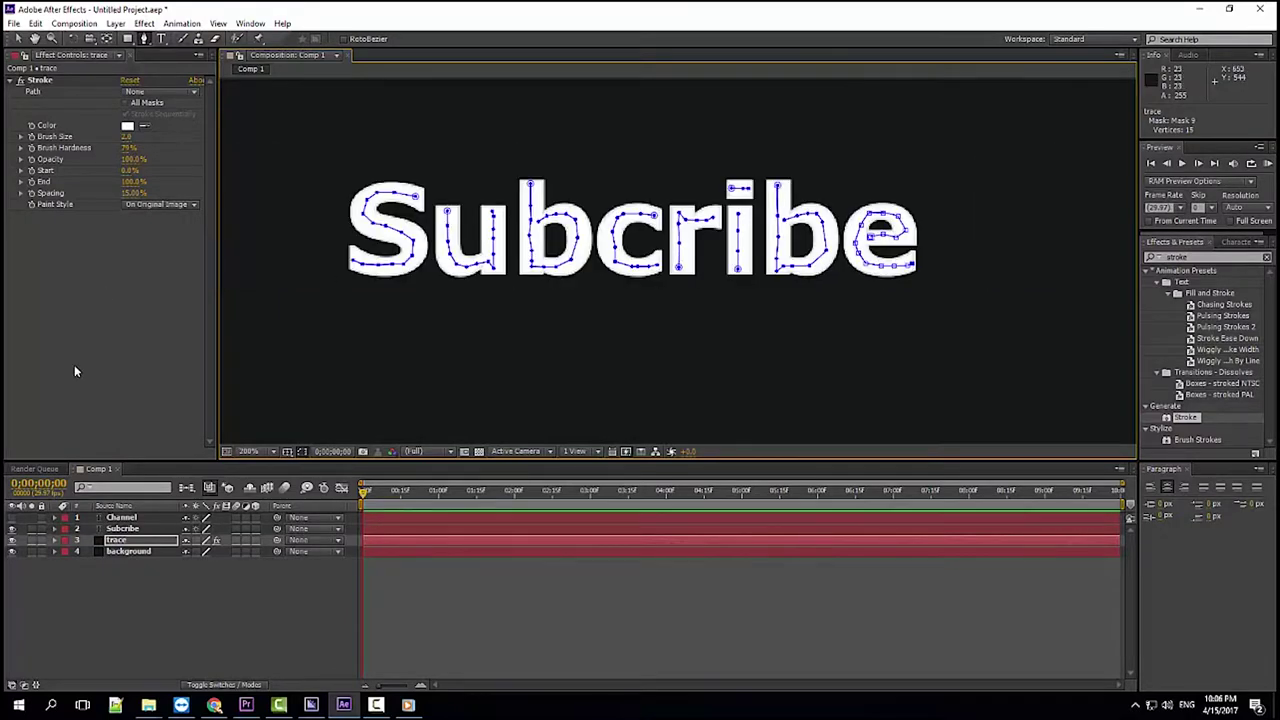
Step: Set the Stroke colour to red
click(127, 127)
drag(746, 353, 723, 327)
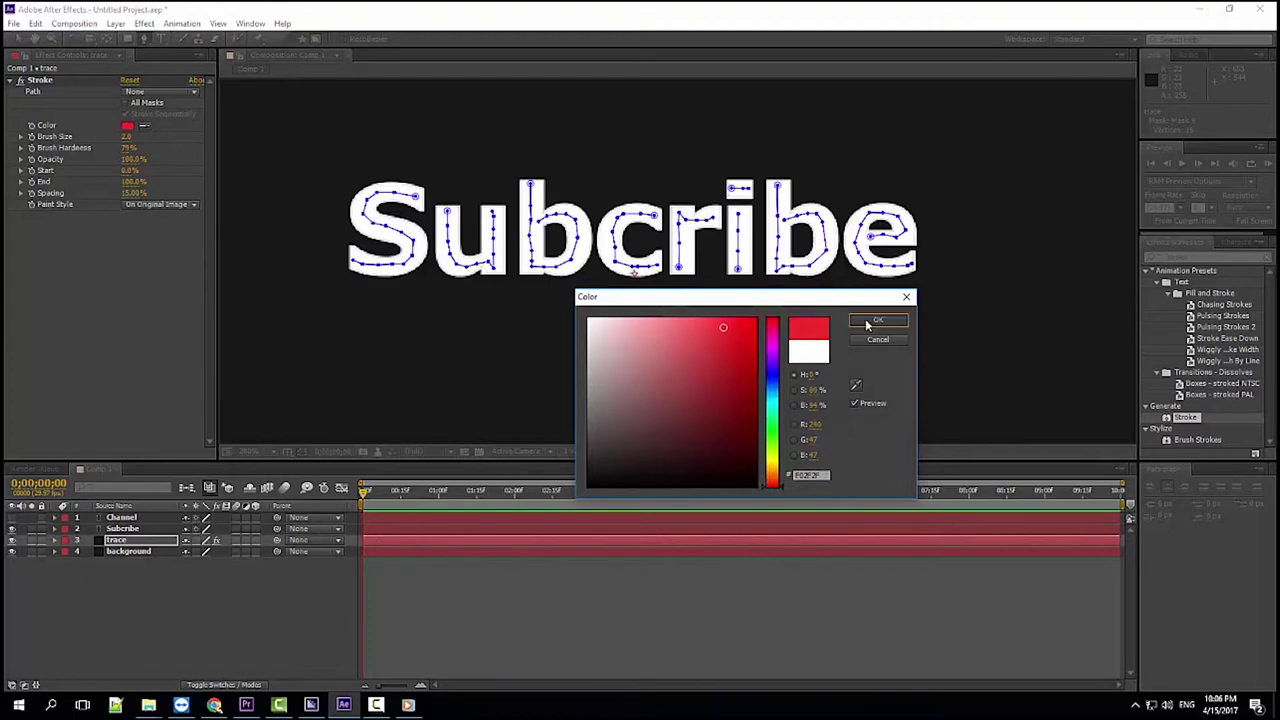
click(877, 320)
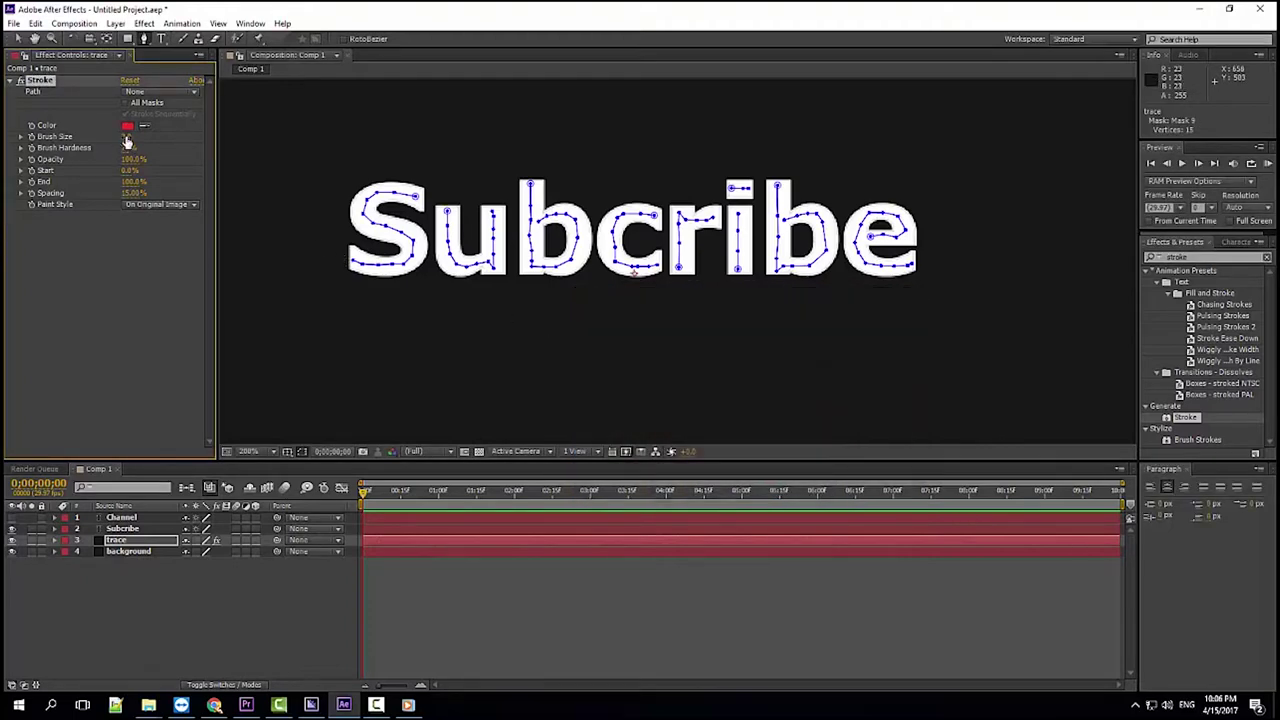
Step: Raise the Stroke Brush Size to 23.4 and set Brush Hardness to 100%
drag(128, 136, 140, 136)
click(128, 148)
text(100)
key(Return)
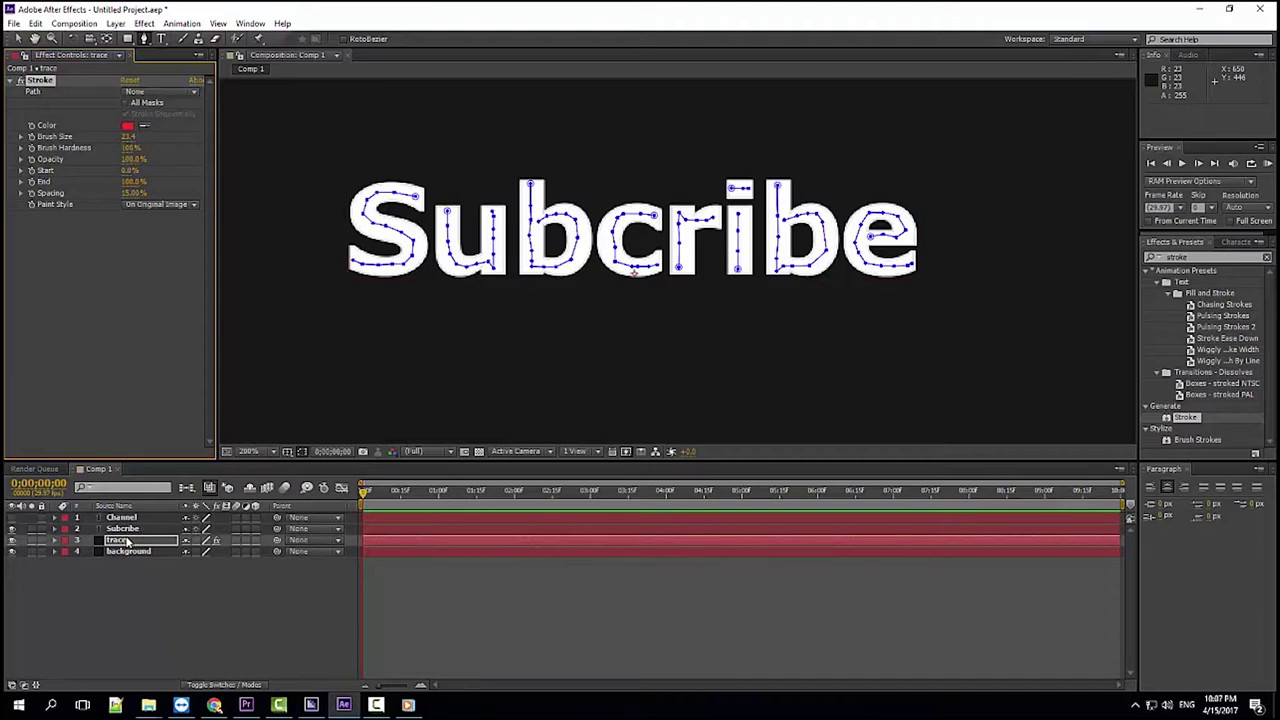
click(127, 541)
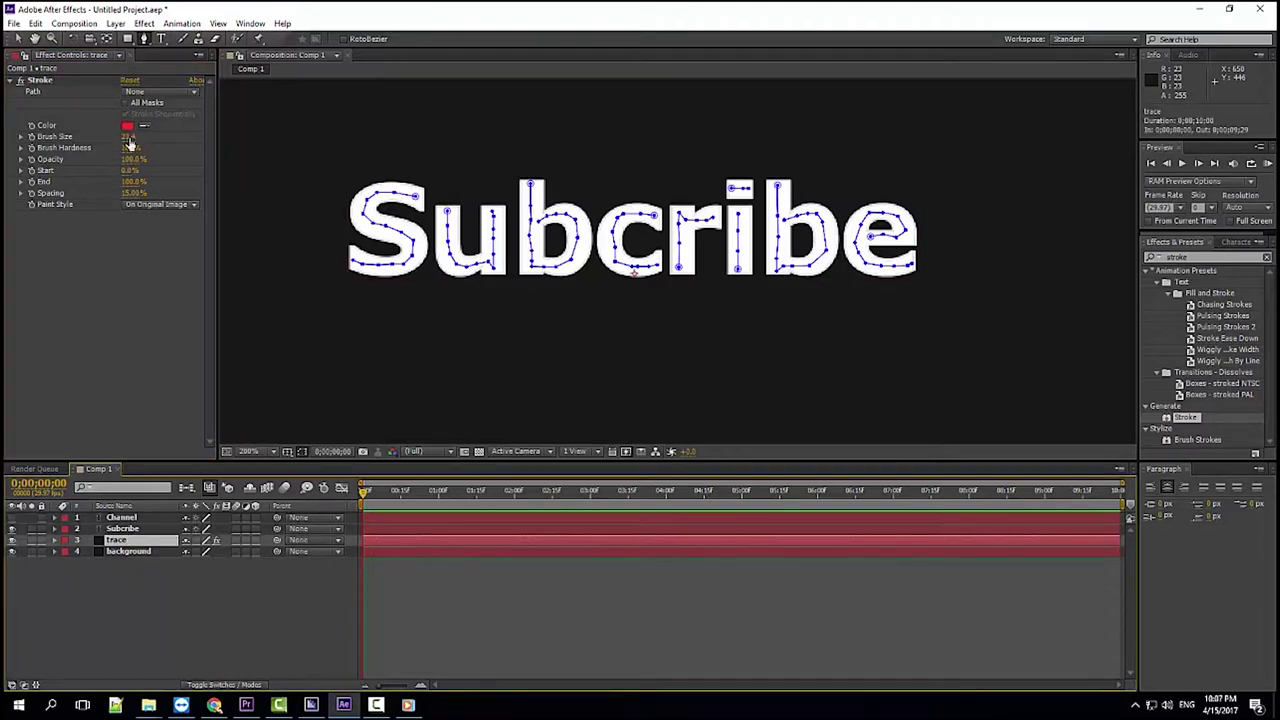
Step: Enable All Masks with Stroke Sequentially and reduce Brush Size to 15.3
click(126, 102)
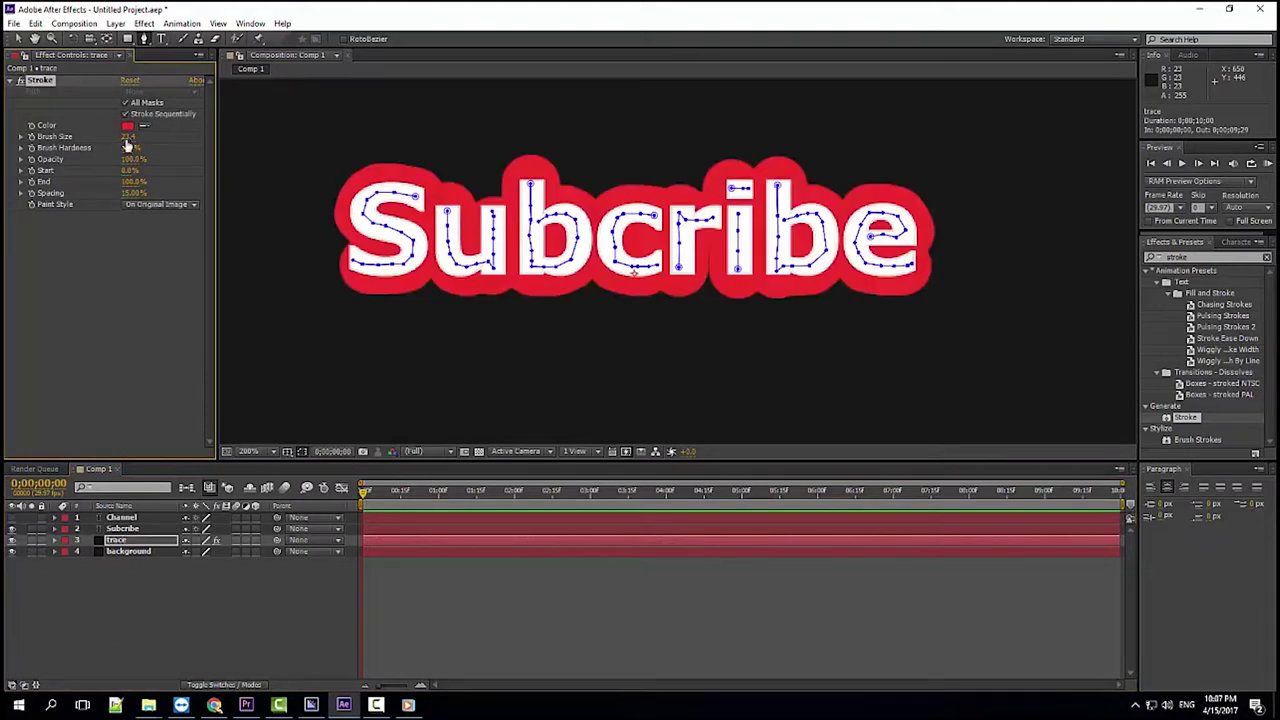
drag(130, 136, 74, 136)
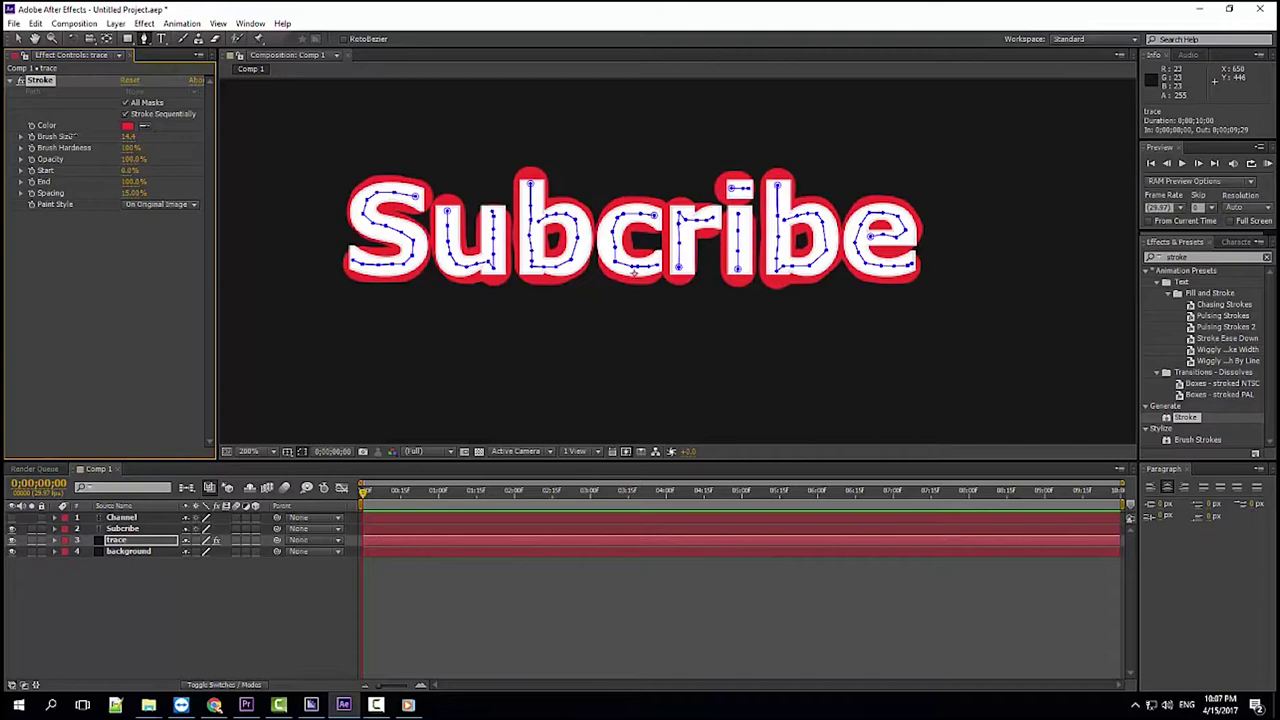
drag(72, 136, 80, 136)
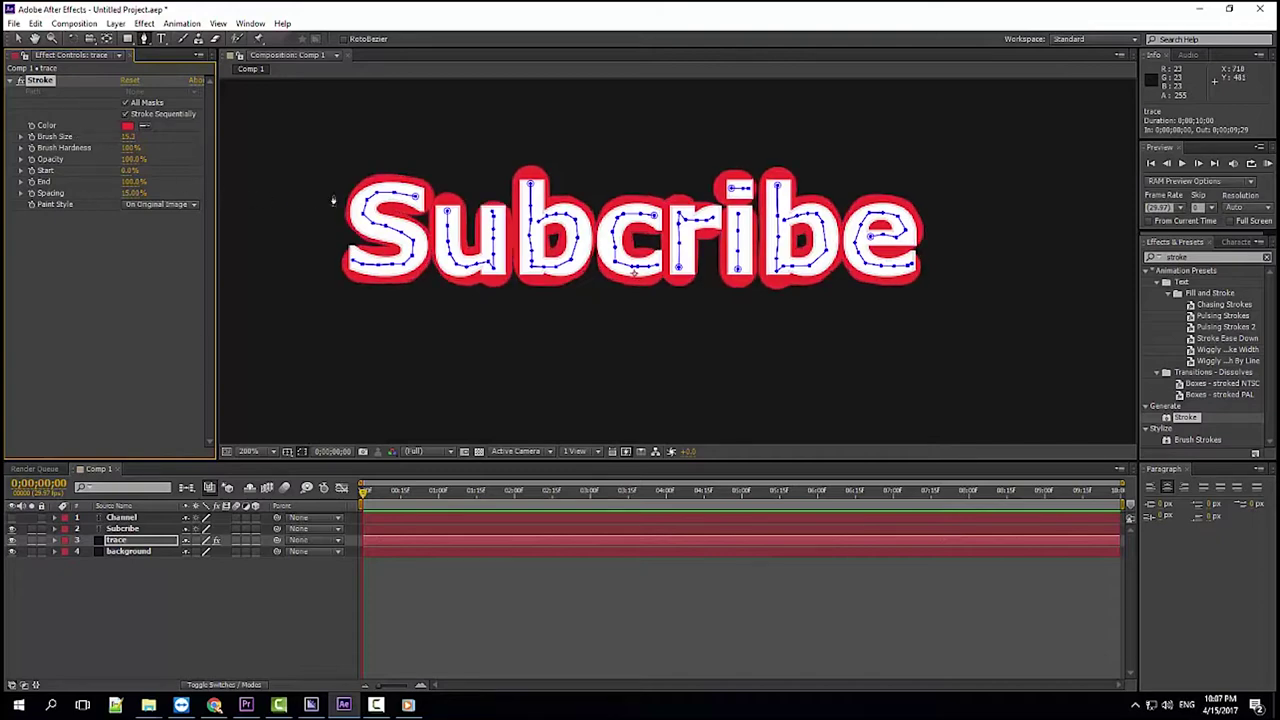
scroll(437, 270, up, 2)
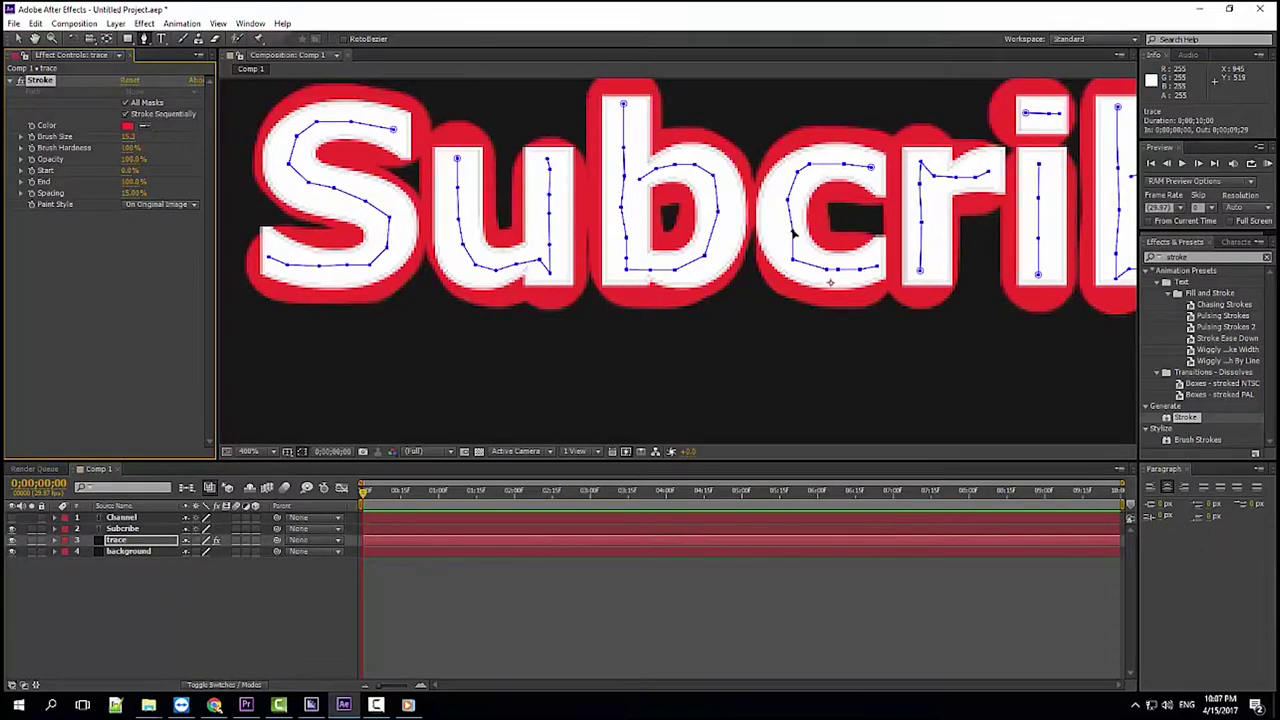
Step: Reshape the c and S trace paths, pulling the c point left and adding an S vertex
drag(793, 233, 785, 233)
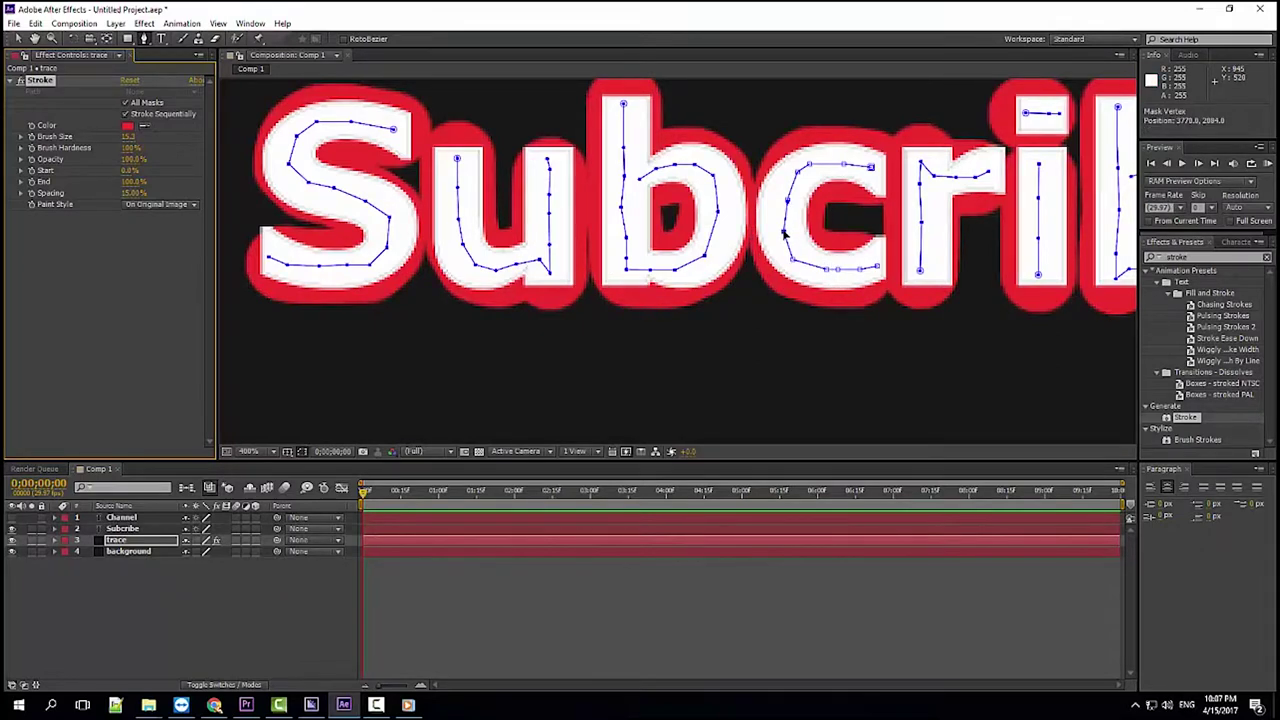
click(622, 208)
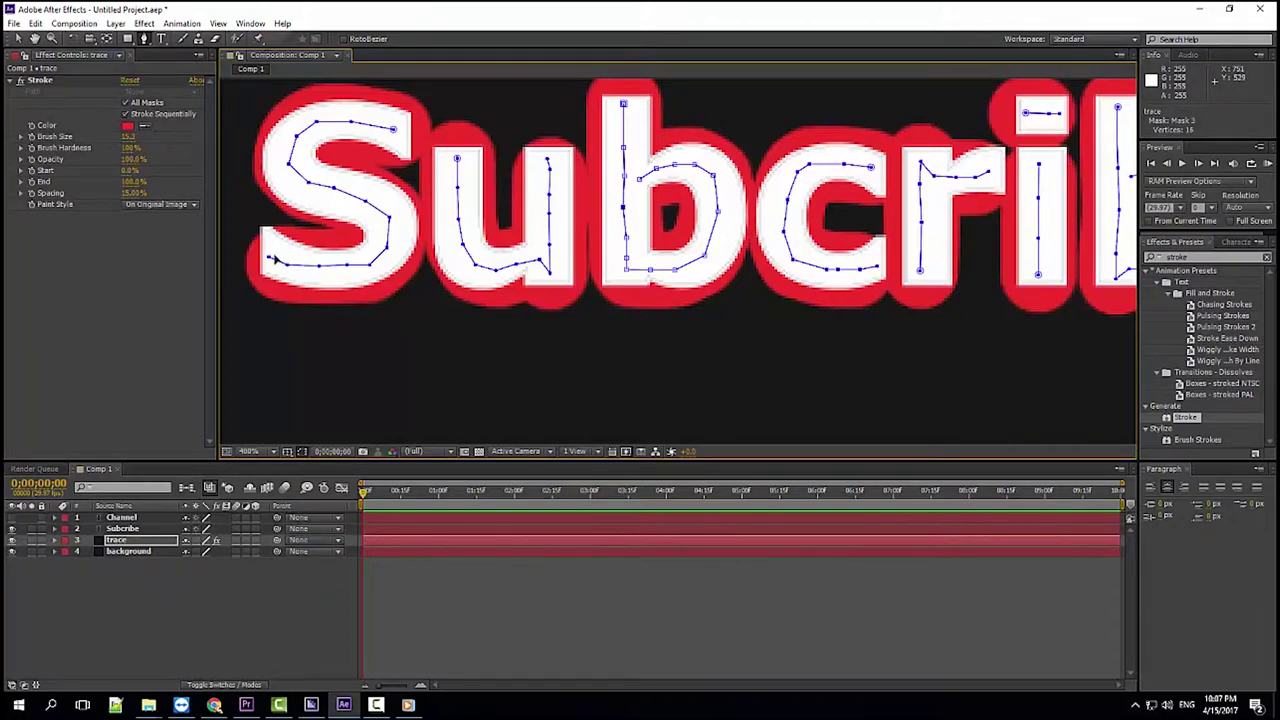
drag(268, 259, 268, 254)
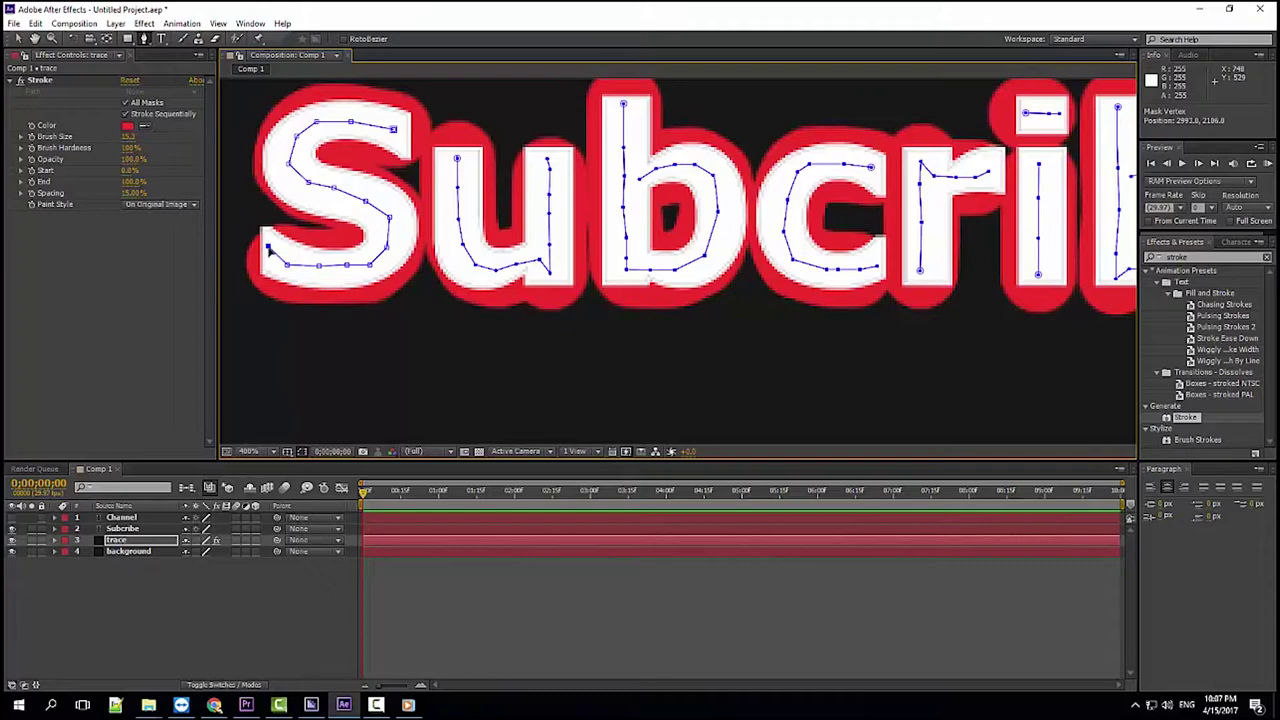
click(266, 240)
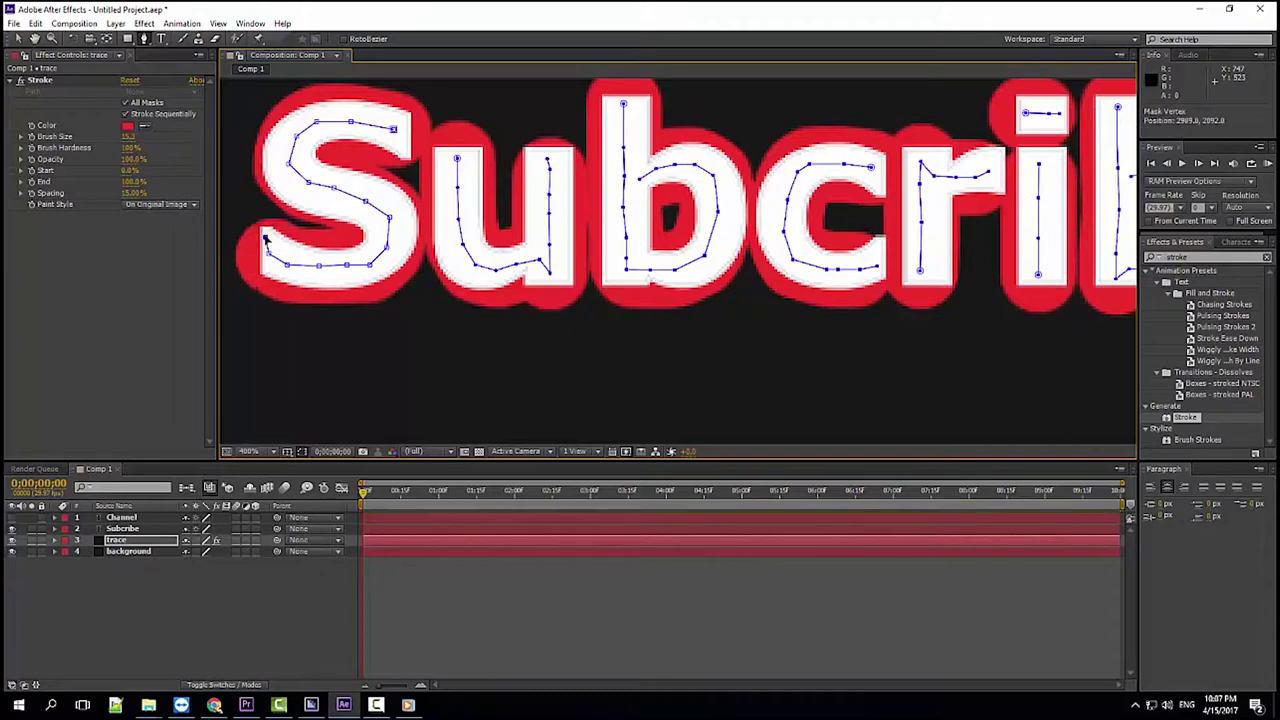
click(559, 410)
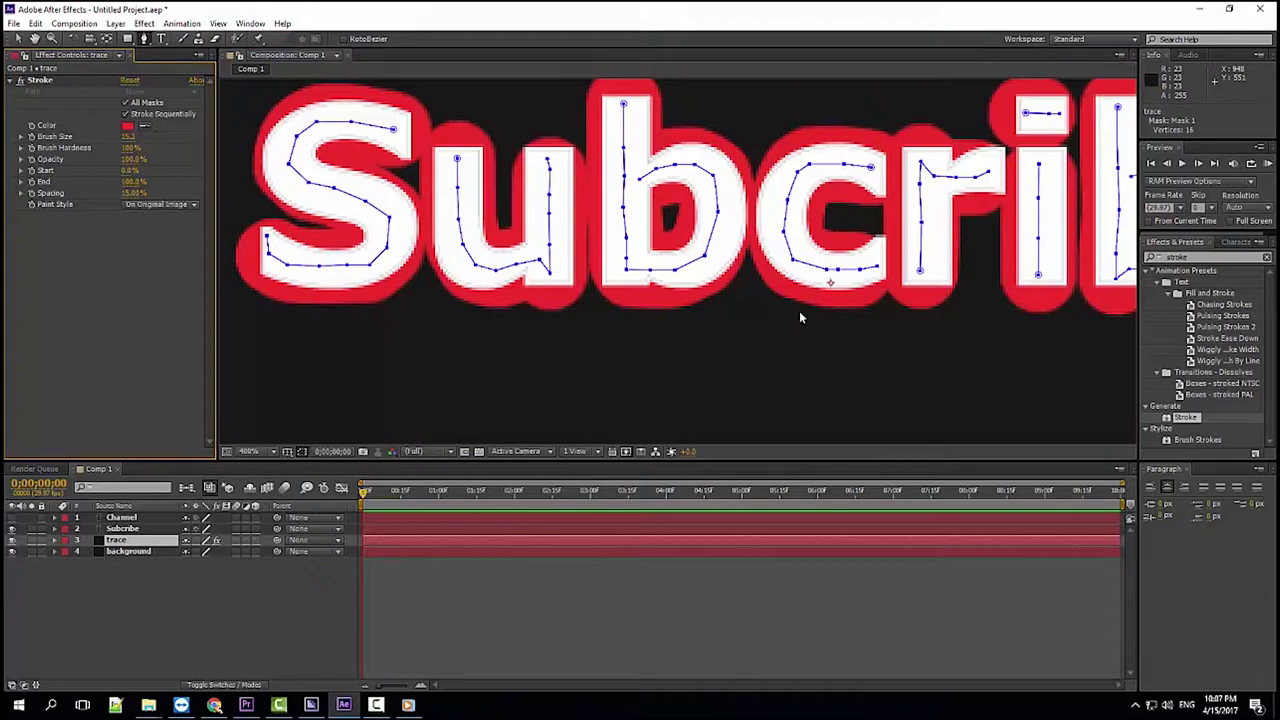
Step: Adjust the r trace path's vertices to follow its arched top arm, undoing a stray extension
drag(945, 268, 627, 267)
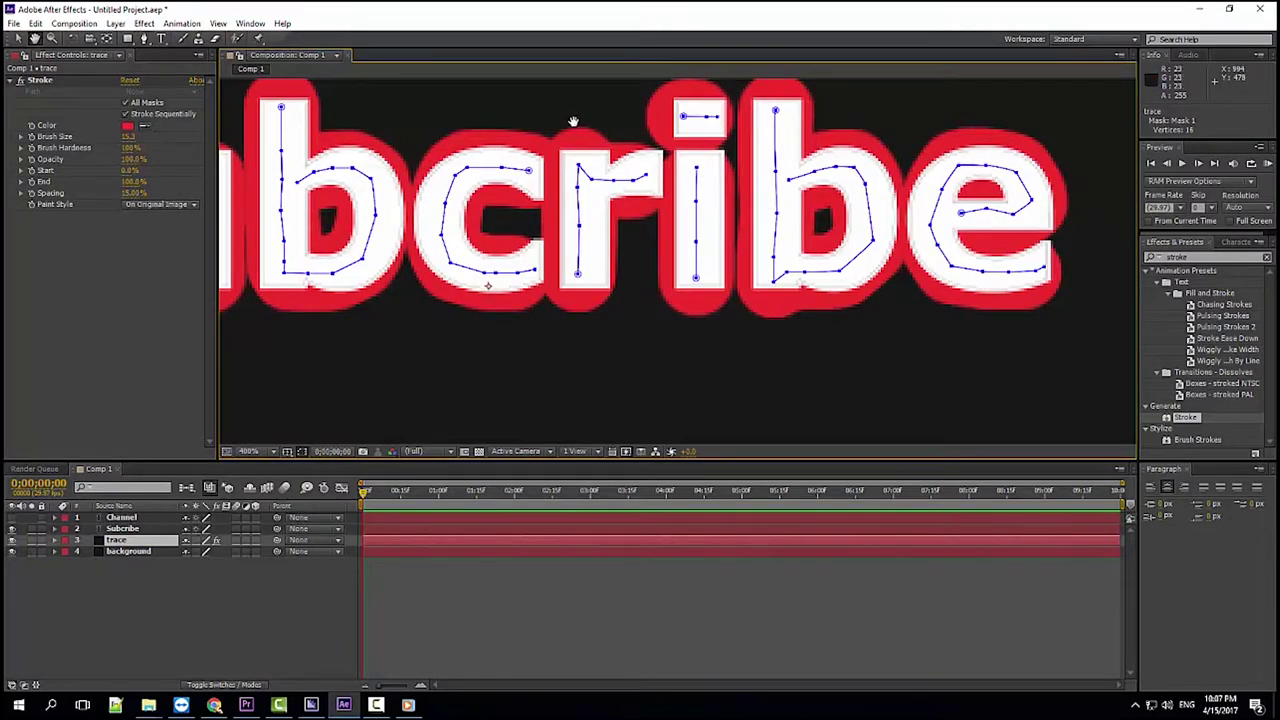
key(g)
click(716, 117)
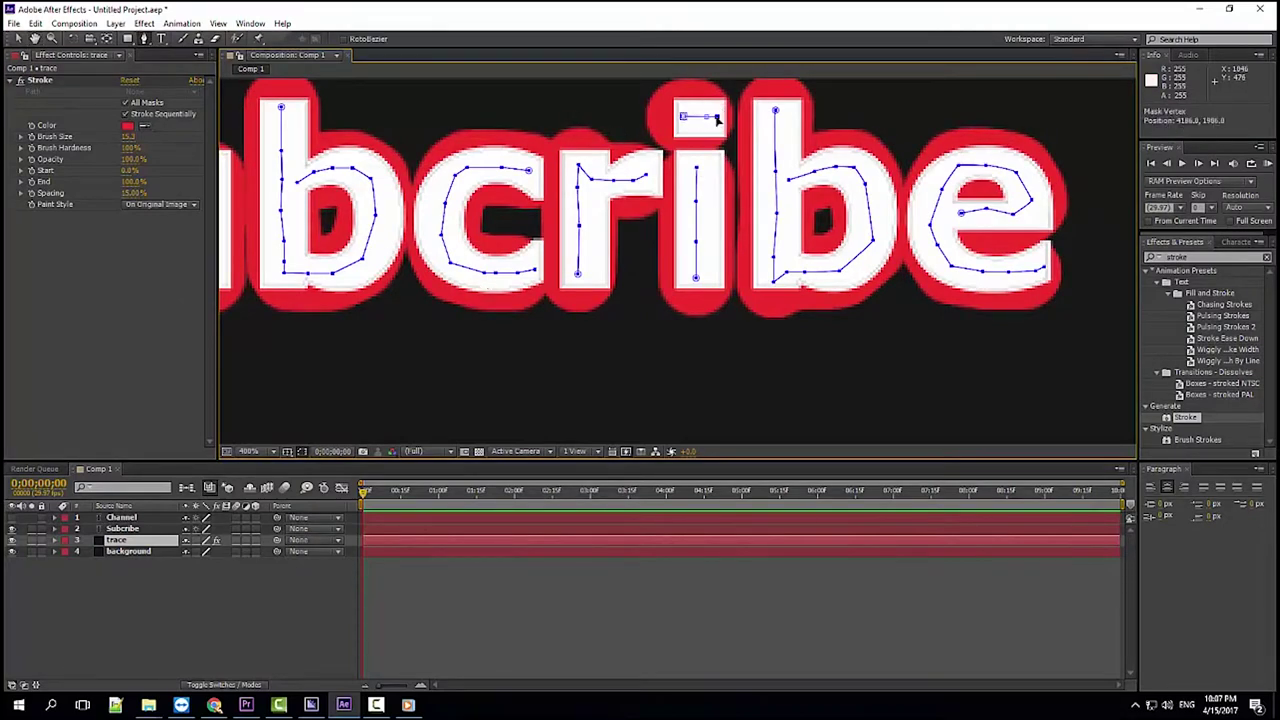
key(Return)
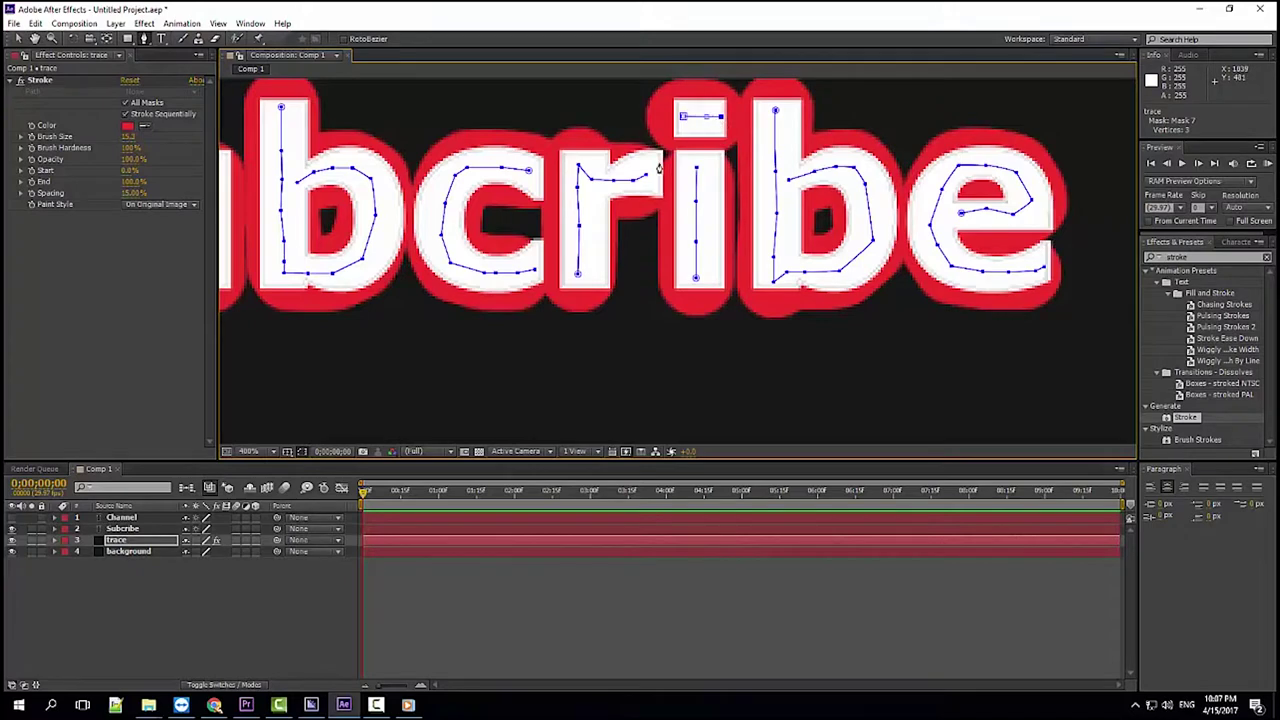
click(647, 176)
click(649, 174)
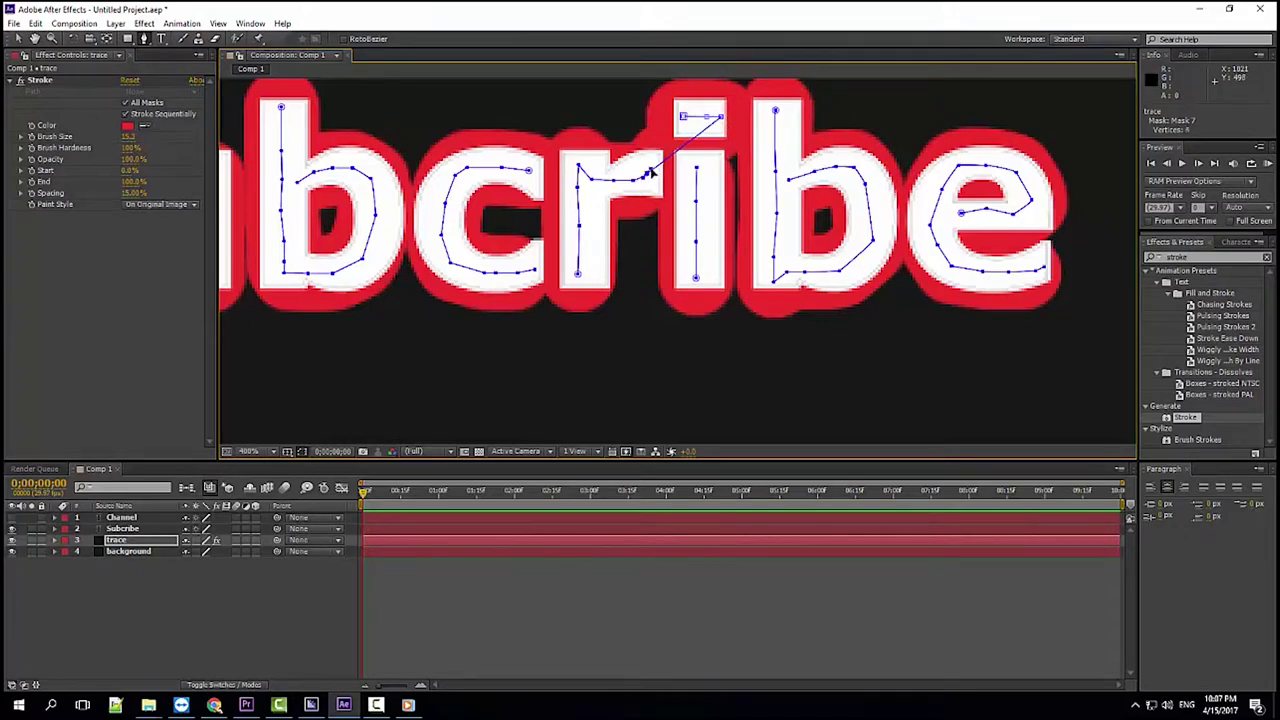
key(ctrl+z)
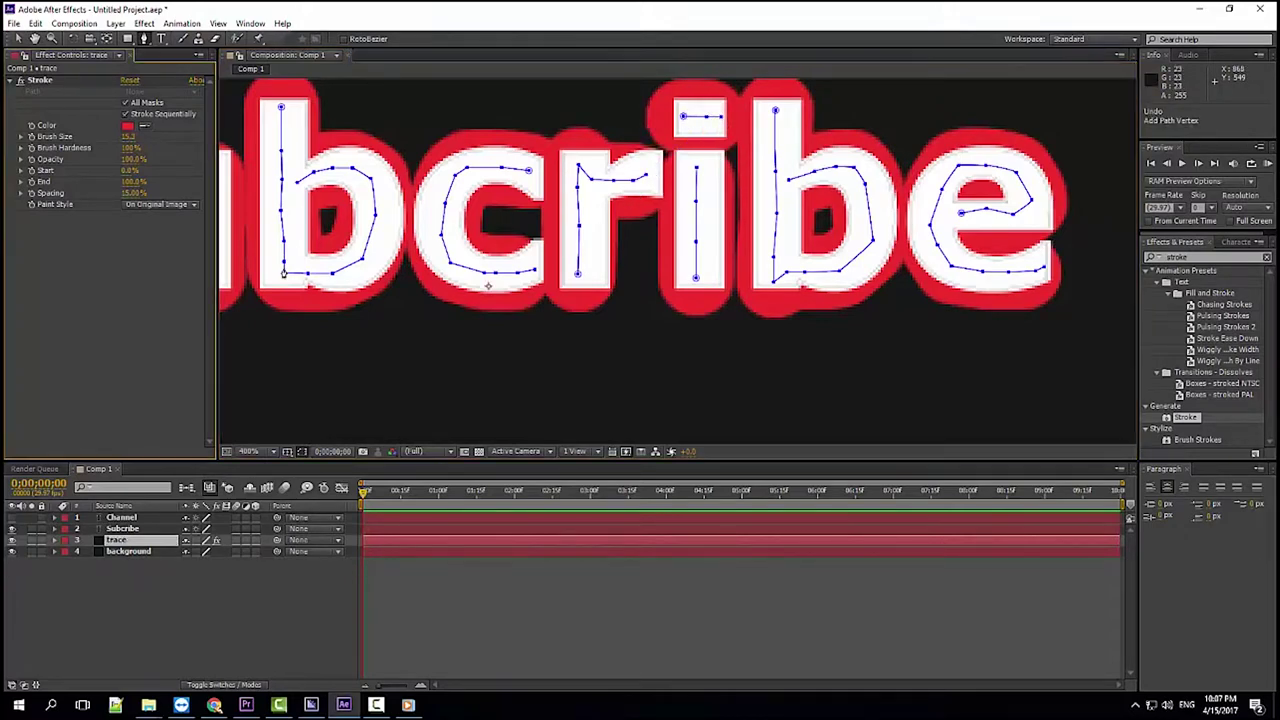
click(649, 174)
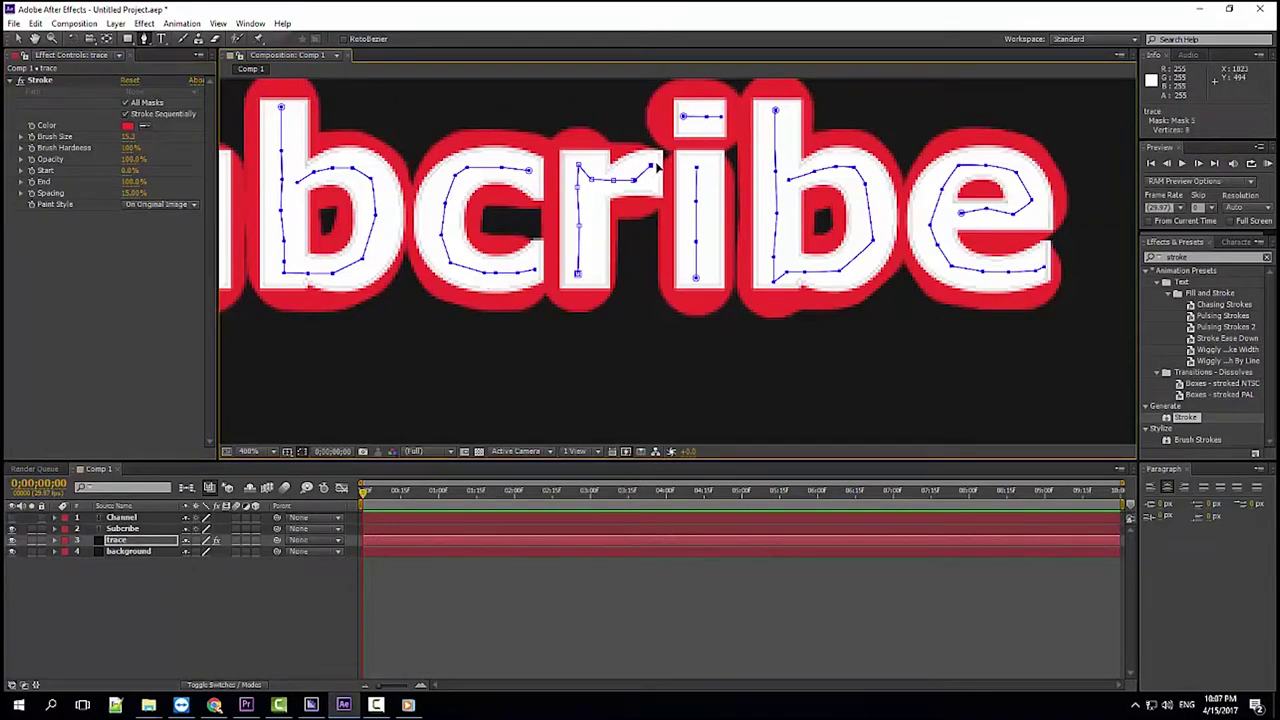
click(651, 170)
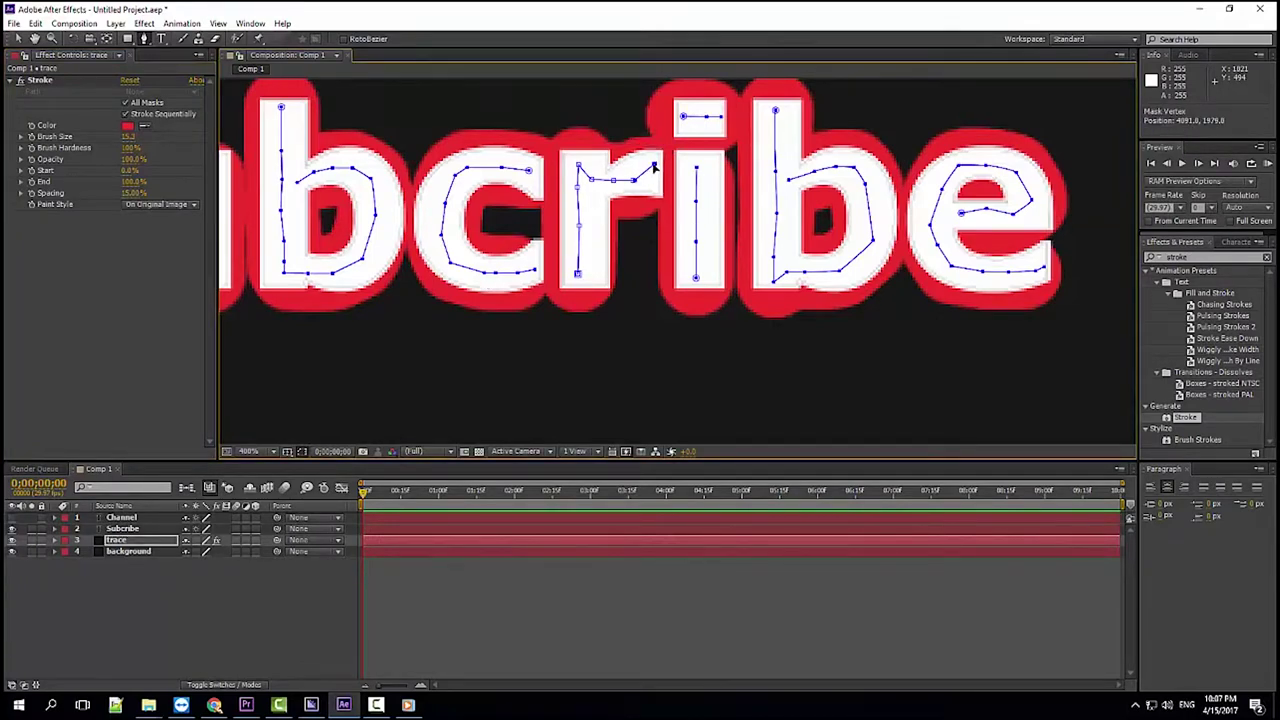
drag(651, 170, 652, 163)
scroll(617, 237, down, 2)
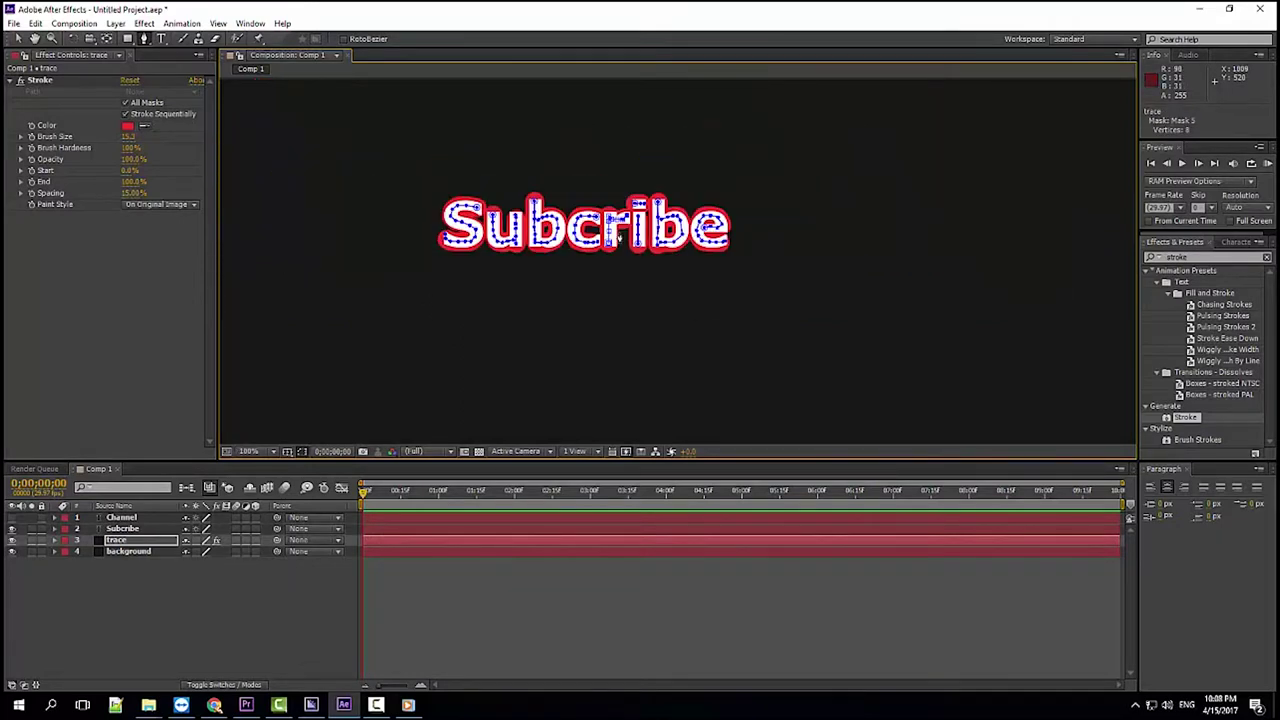
Step: Keyframe the stroke's End value at 0% near the start of the timeline
scroll(617, 237, up, 1)
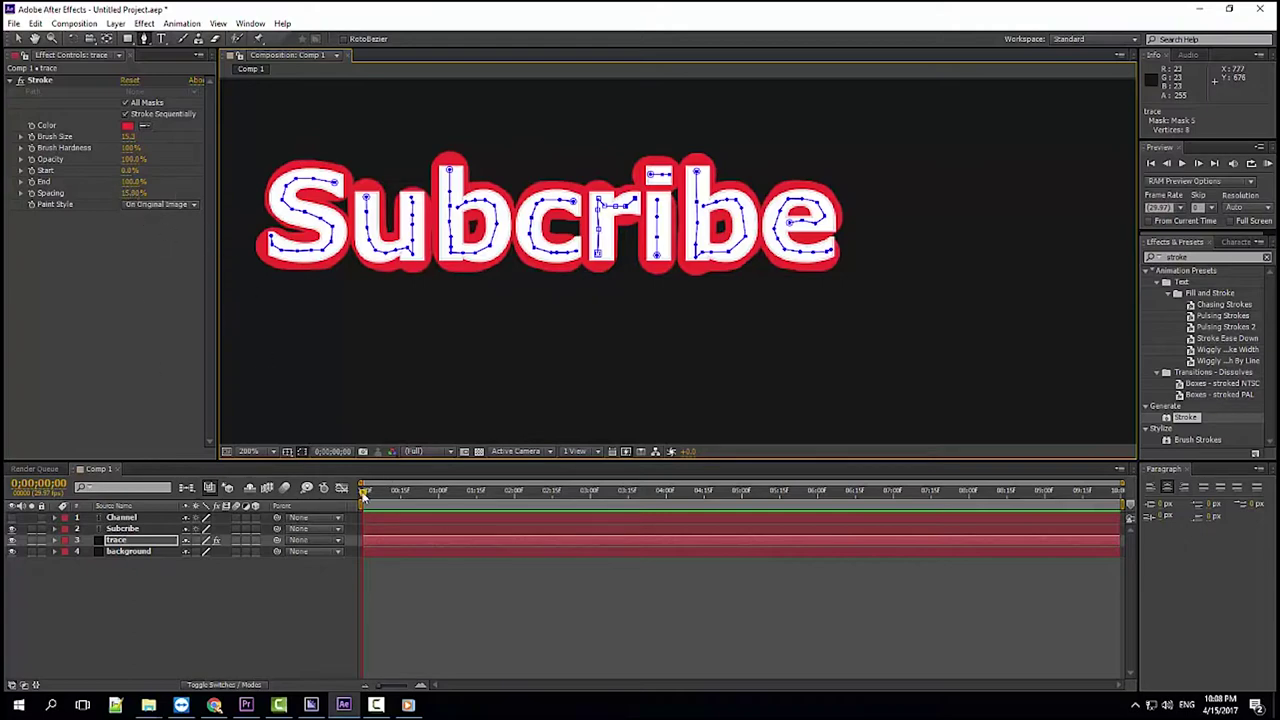
click(33, 183)
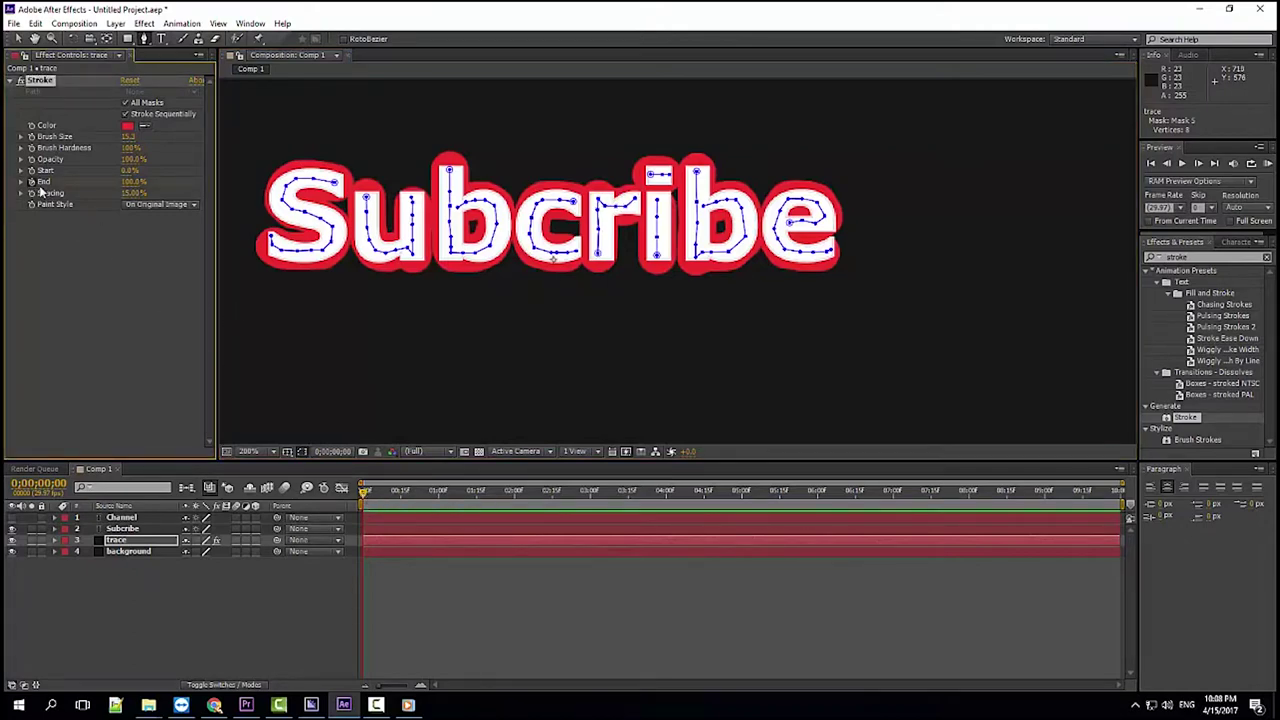
drag(366, 493, 371, 491)
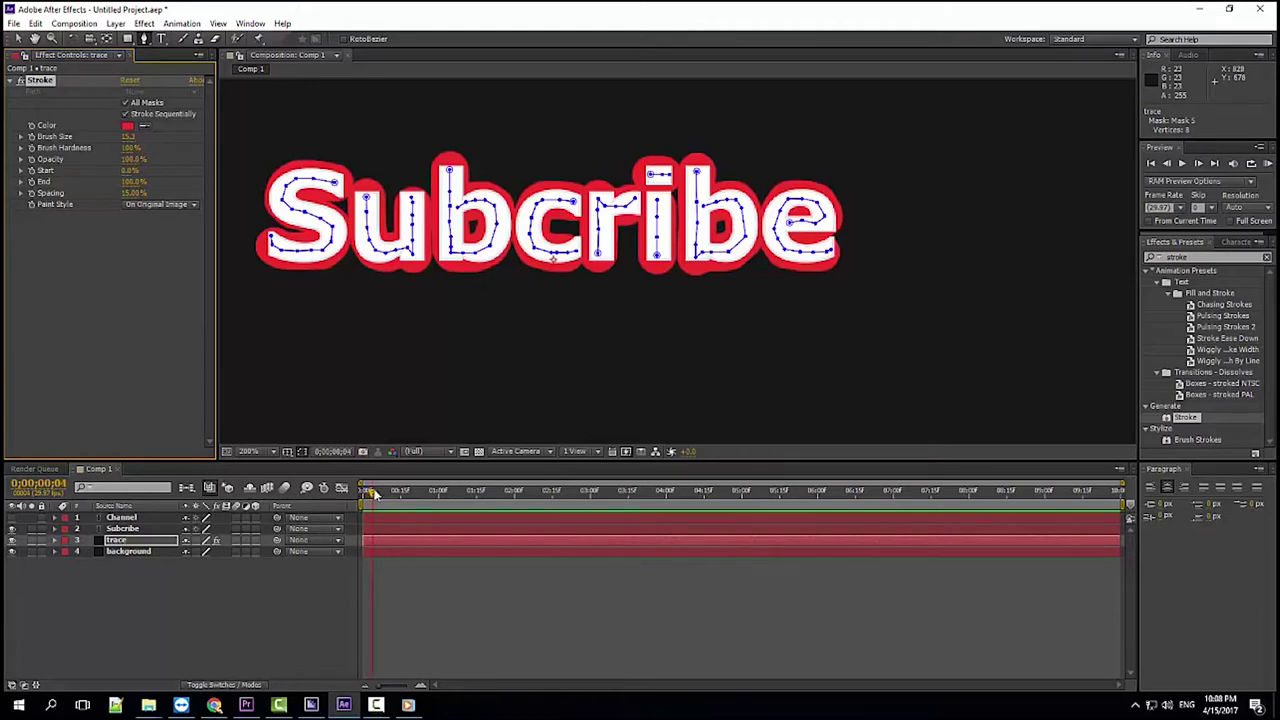
click(32, 181)
drag(140, 182, 124, 181)
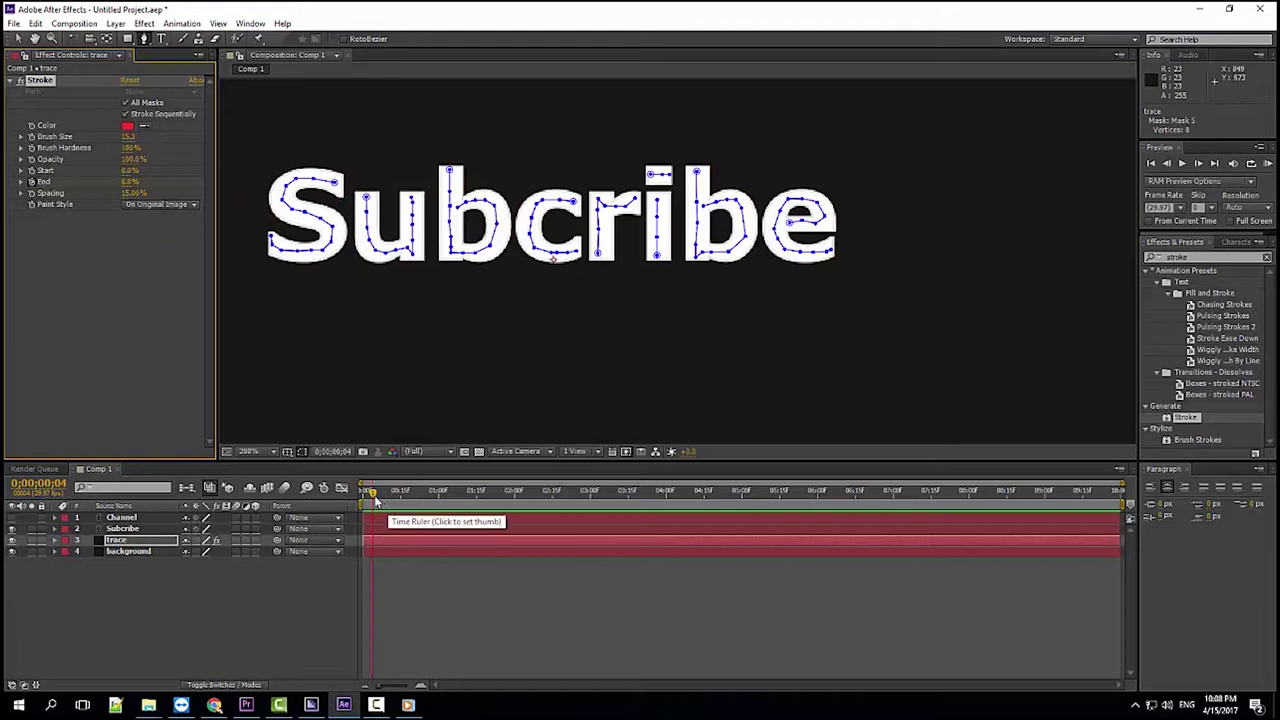
Step: Set stroke End to 100% at 0;00;04;00 and preview Subcribe drawing on
drag(373, 497, 563, 503)
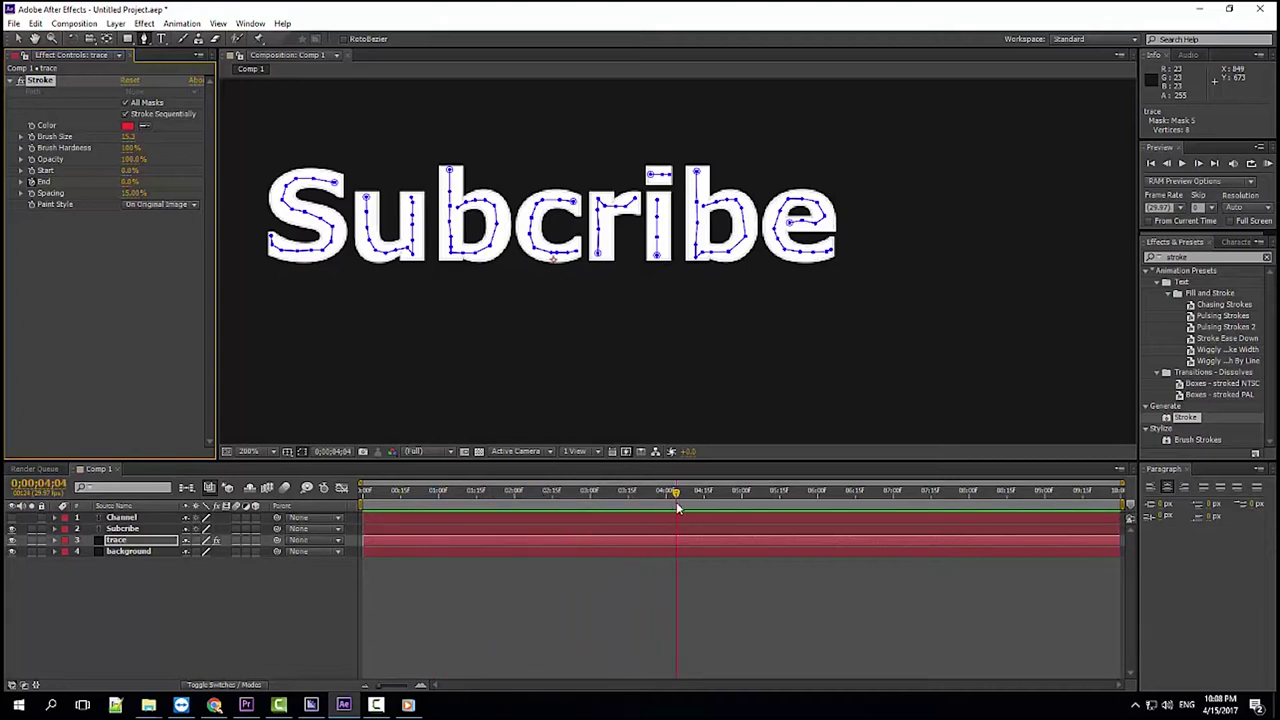
drag(668, 501, 670, 502)
click(130, 181)
text(100)
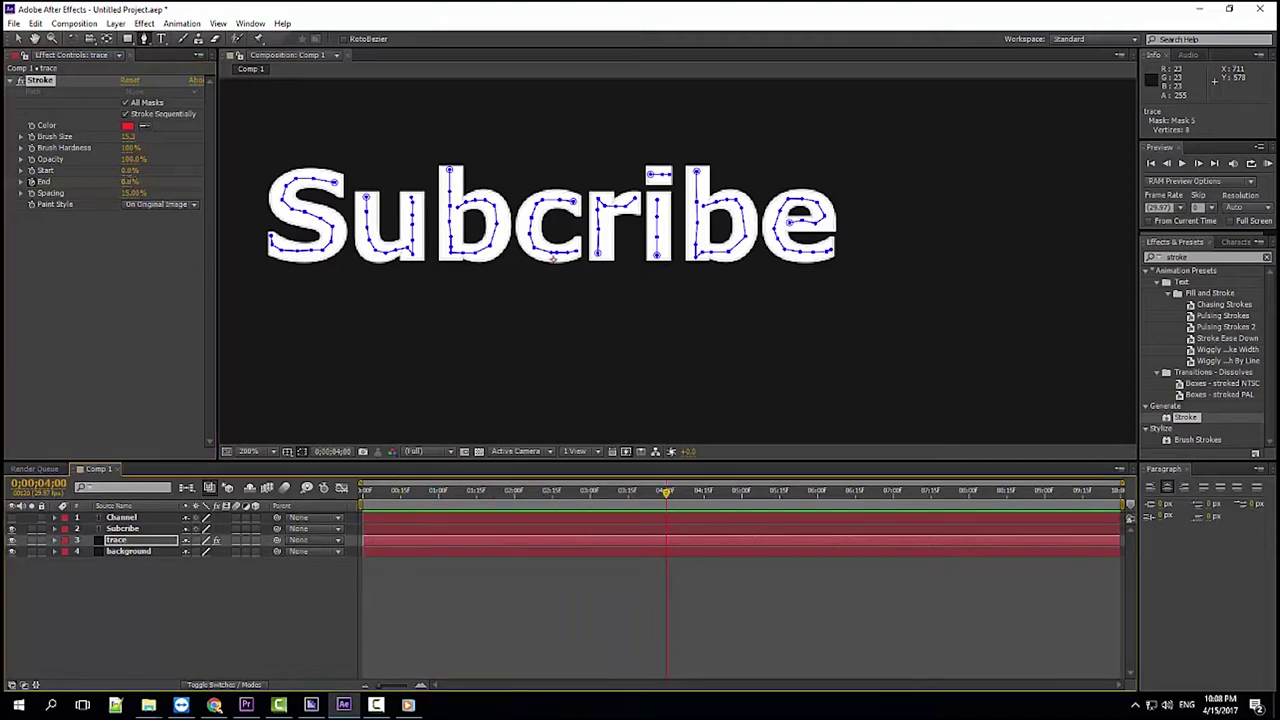
key(Return)
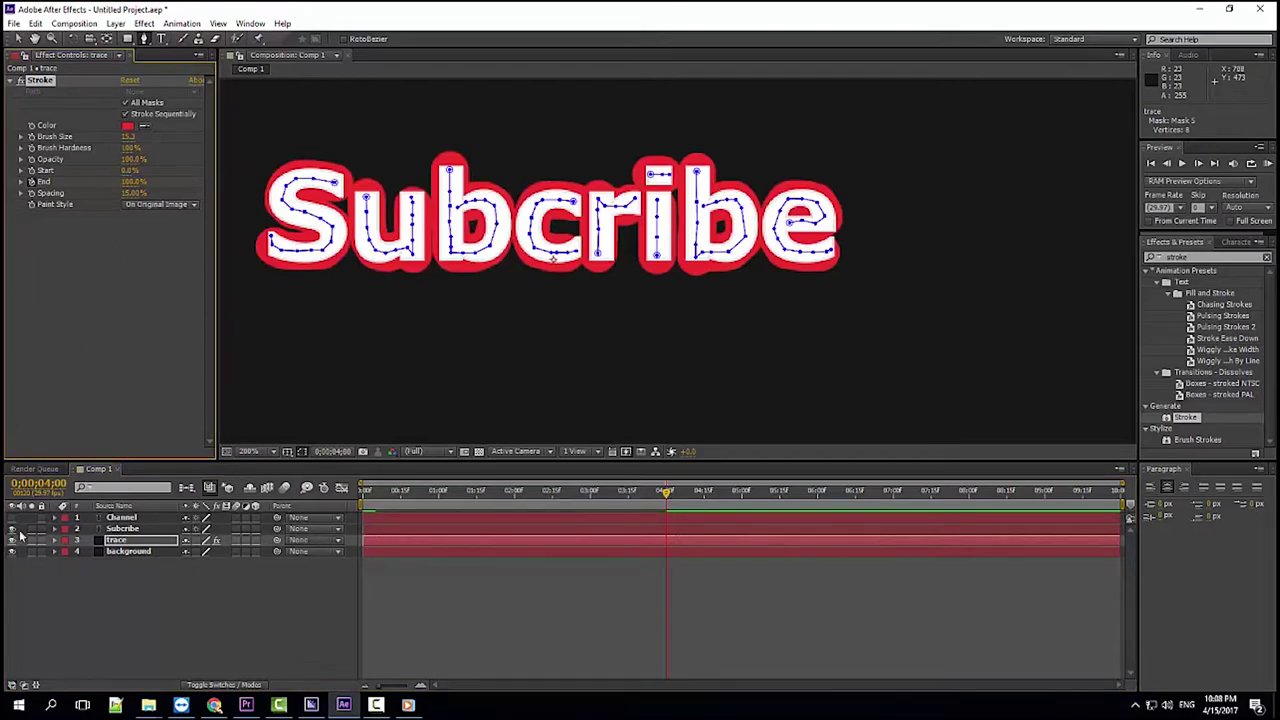
click(12, 529)
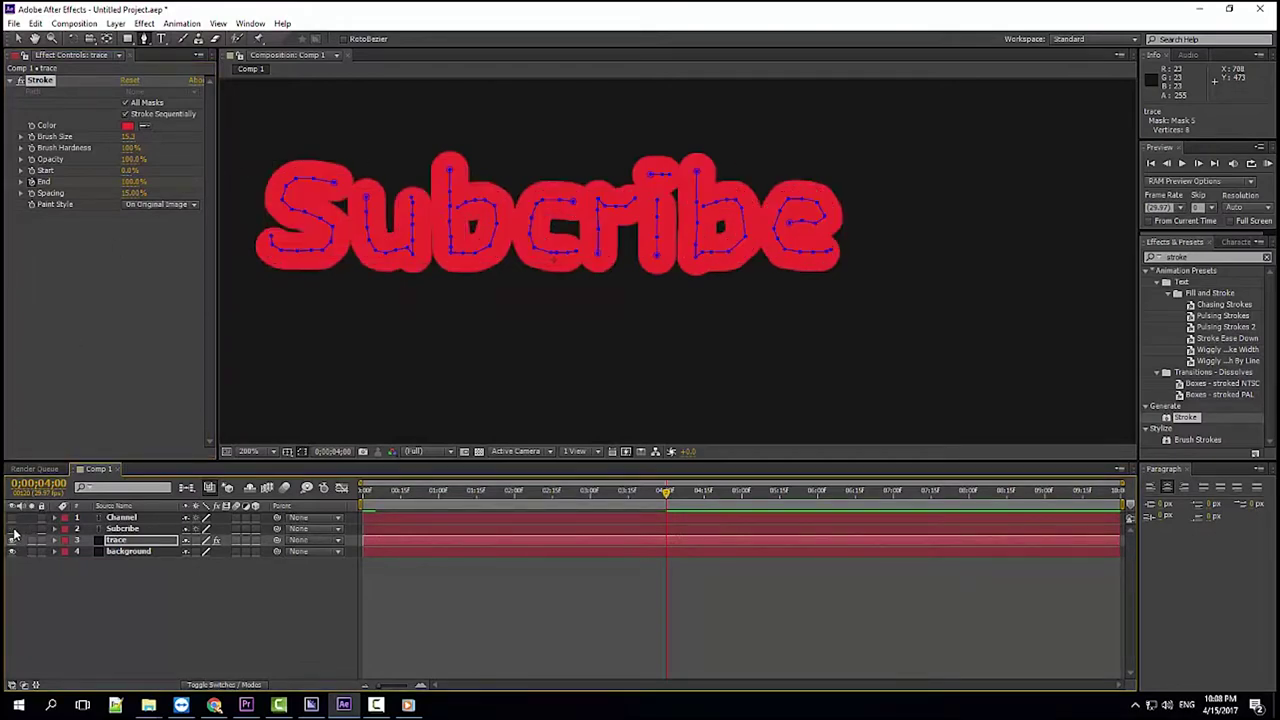
click(12, 529)
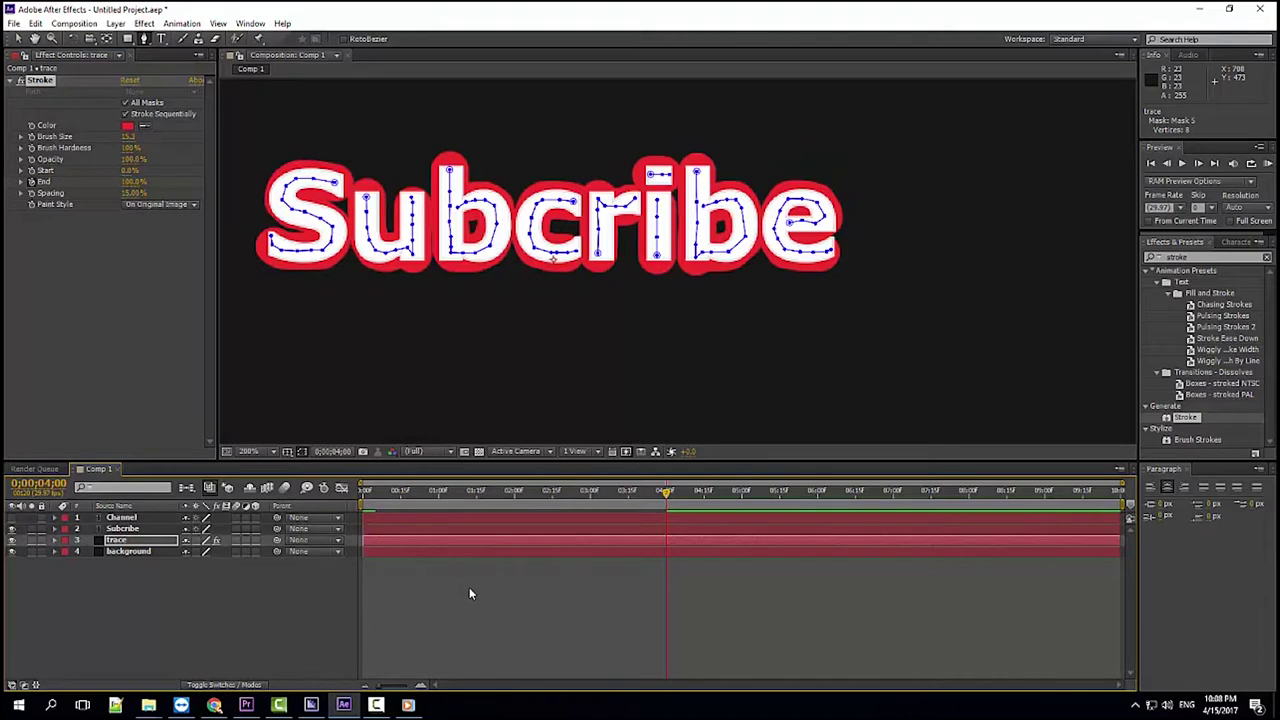
mouse_move(668, 493)
mouse_down()
mouse_move(488, 497)
mouse_move(652, 507)
mouse_move(366, 508)
mouse_move(693, 530)
mouse_move(664, 516)
mouse_up()
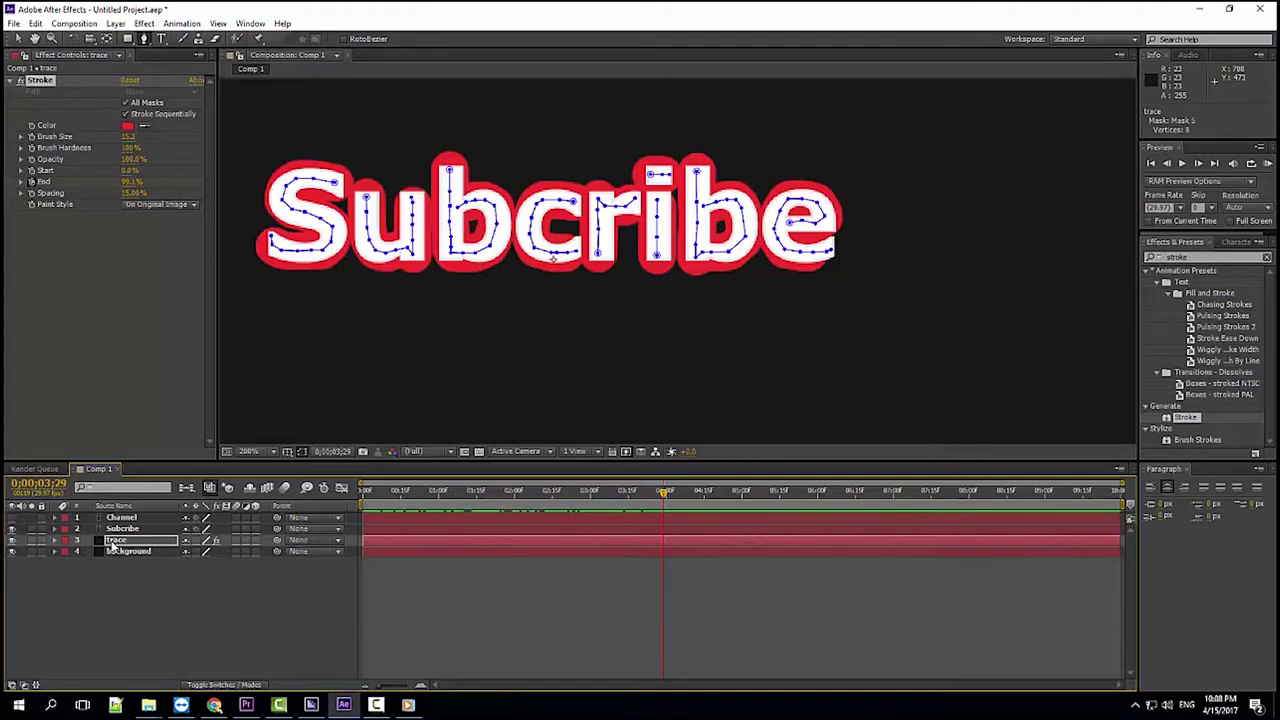
Step: Pre-compose the trace layer into trace Comp 1, moving all attributes into it
right_click(113, 543)
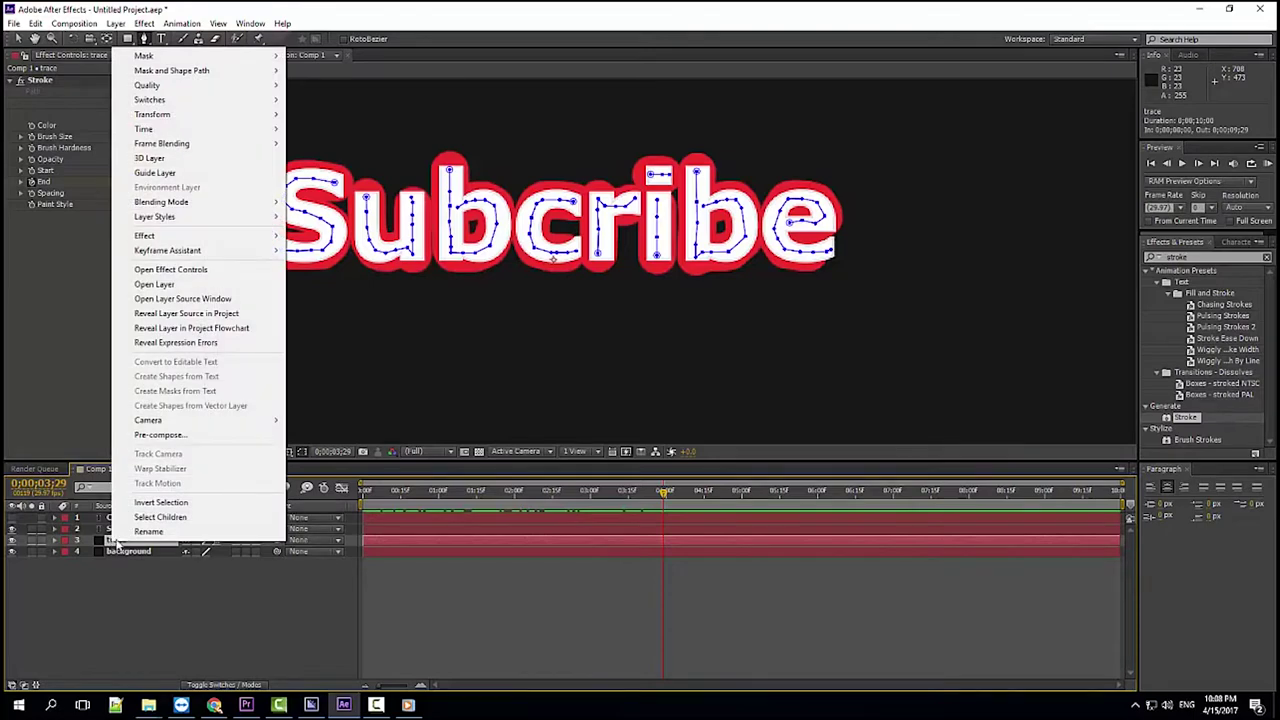
click(160, 435)
click(540, 366)
click(673, 423)
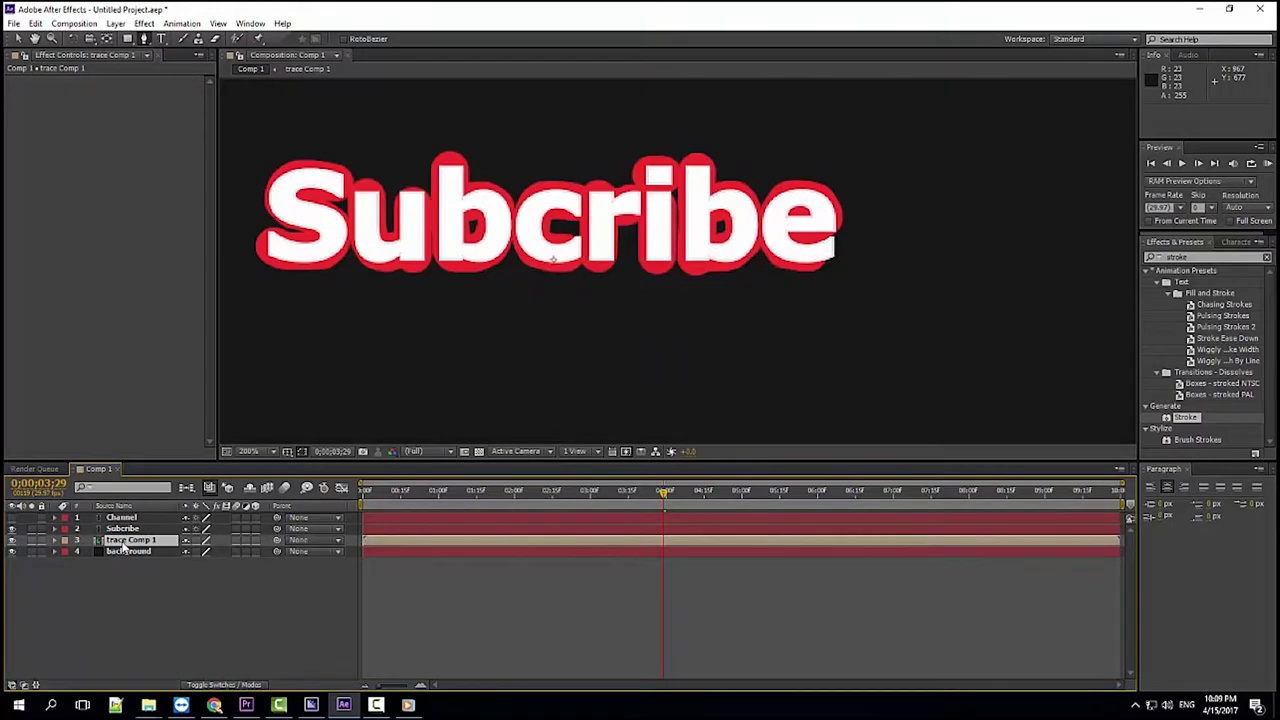
Step: Show the Mode/TrkMat columns and set trace Comp 1's track matte to Alpha Matte Subcribe
click(338, 541)
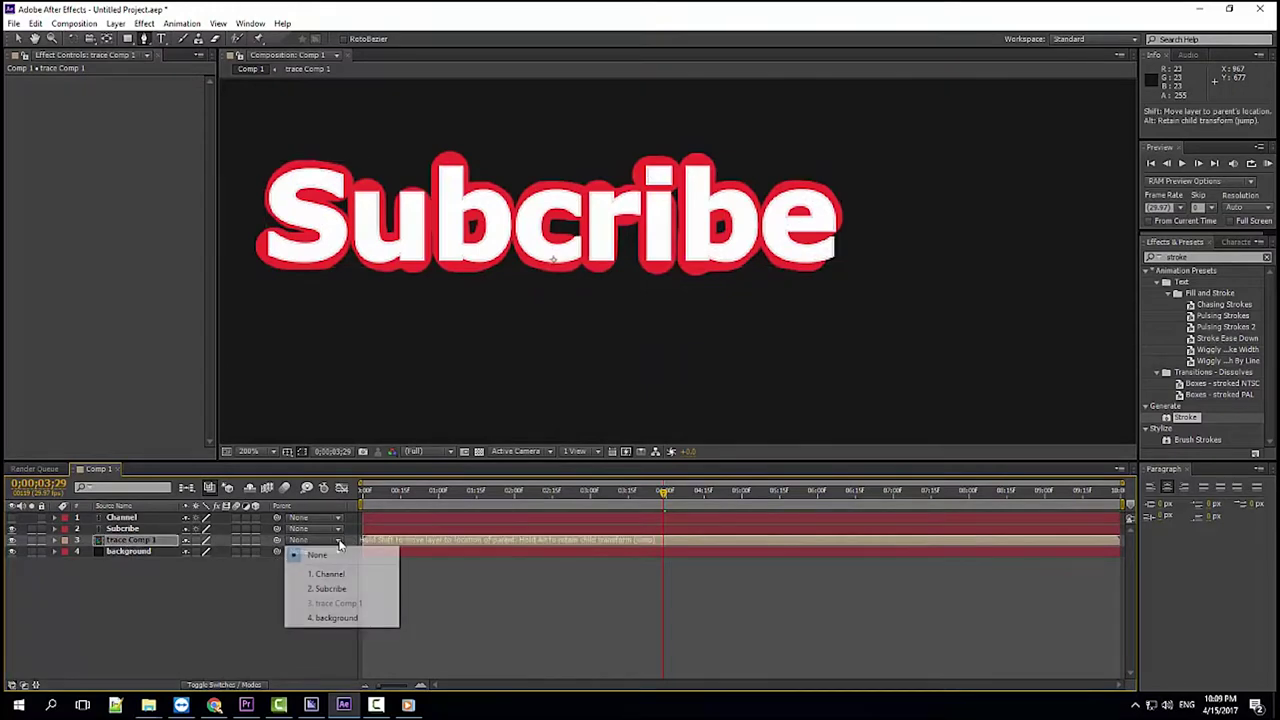
click(228, 684)
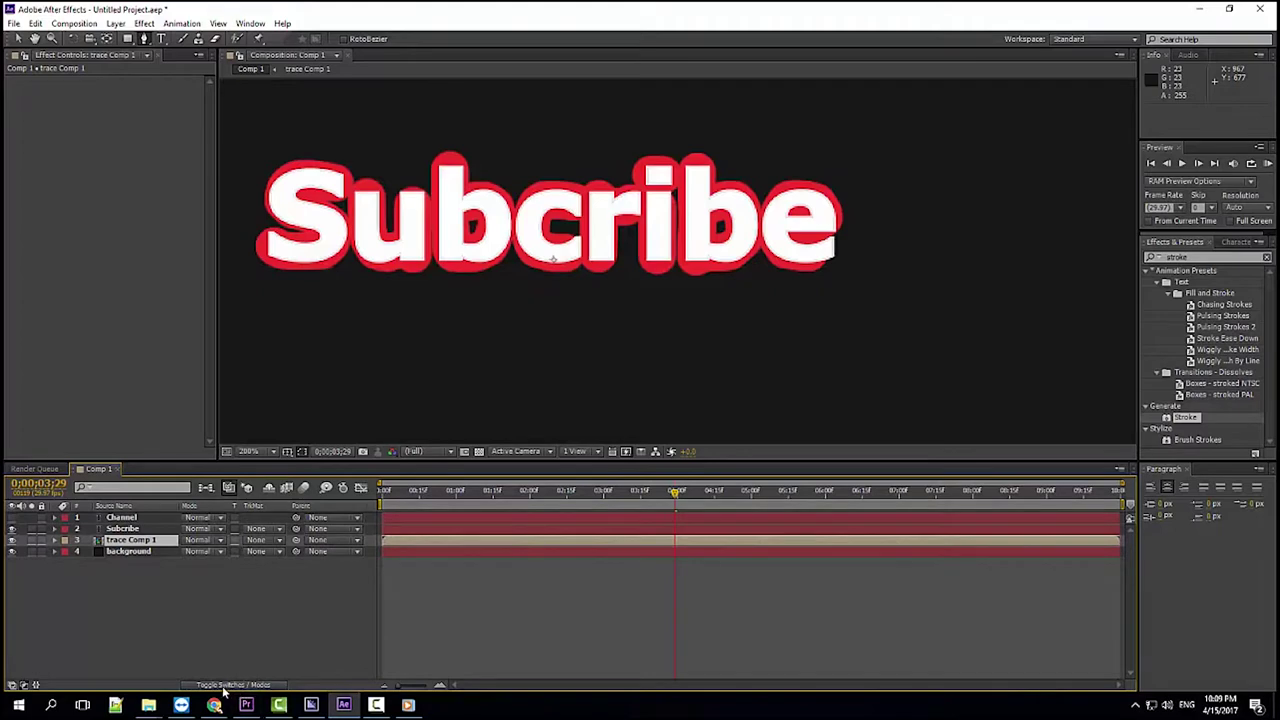
click(279, 542)
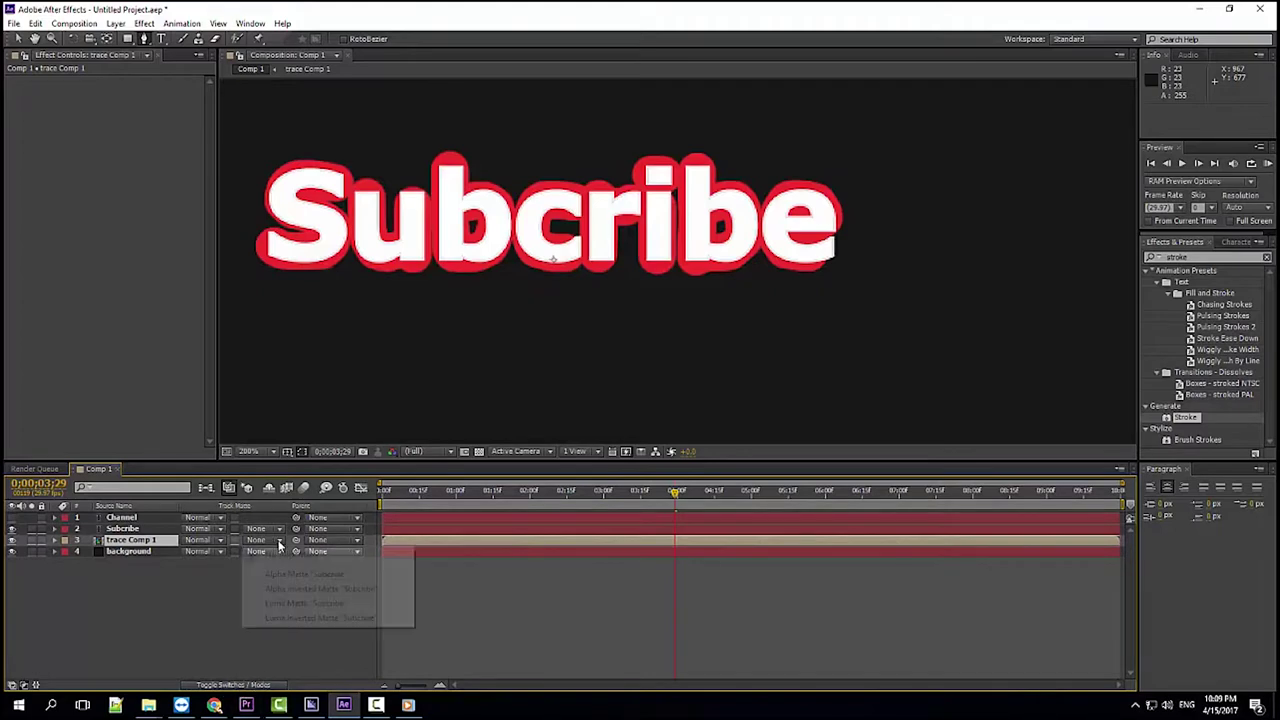
click(286, 576)
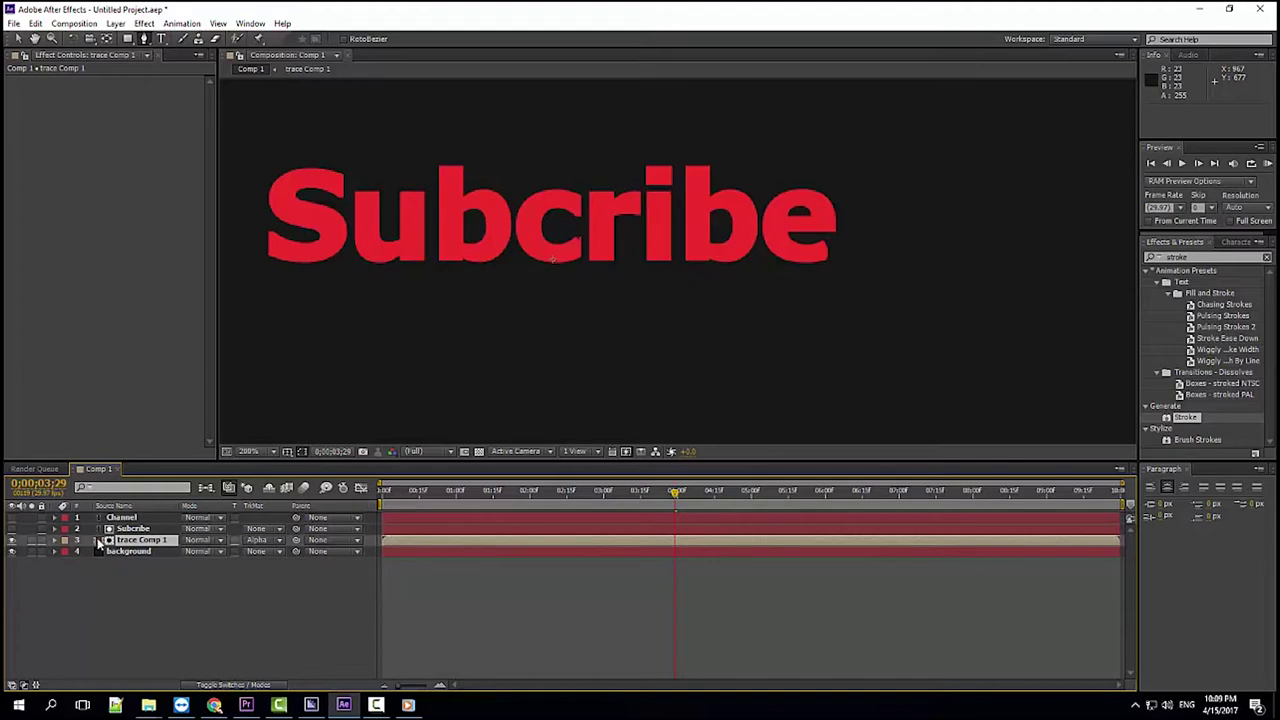
Step: Scrub the Subcribe reveal from the start and undo an accidentally added mask point
mouse_move(679, 497)
mouse_down()
mouse_move(470, 500)
mouse_move(537, 497)
mouse_up()
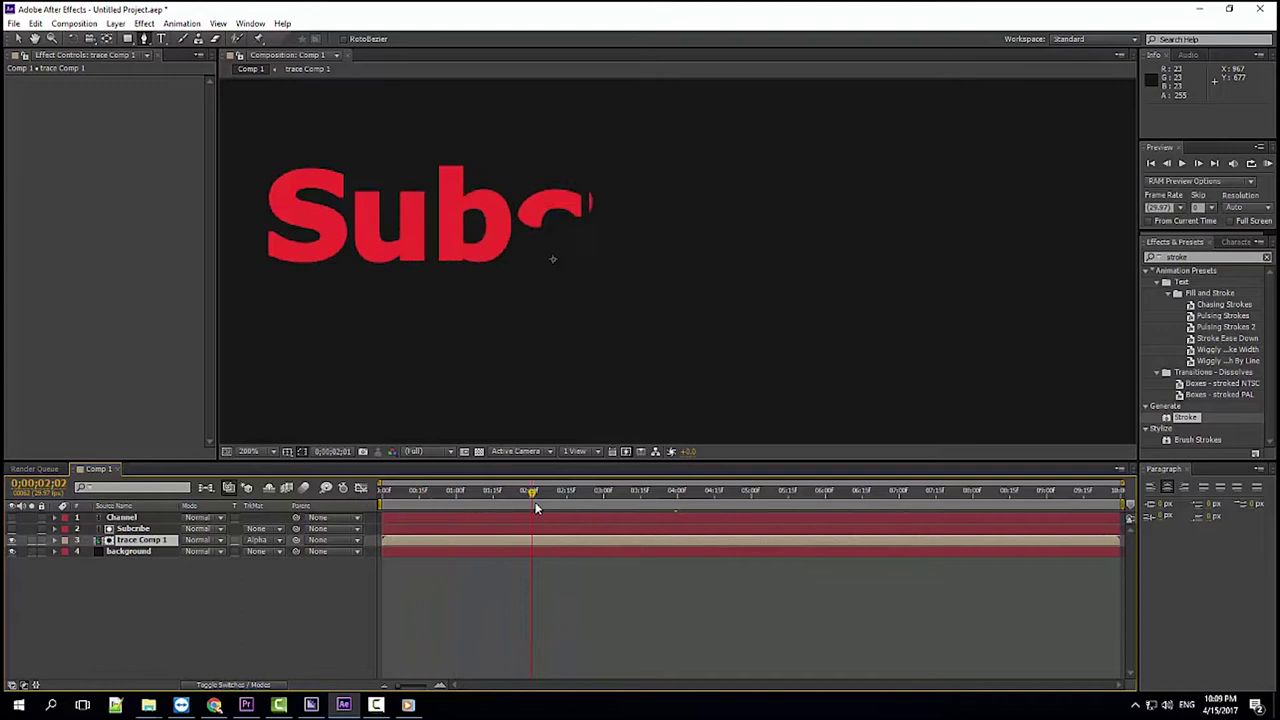
scroll(663, 289, down, 4)
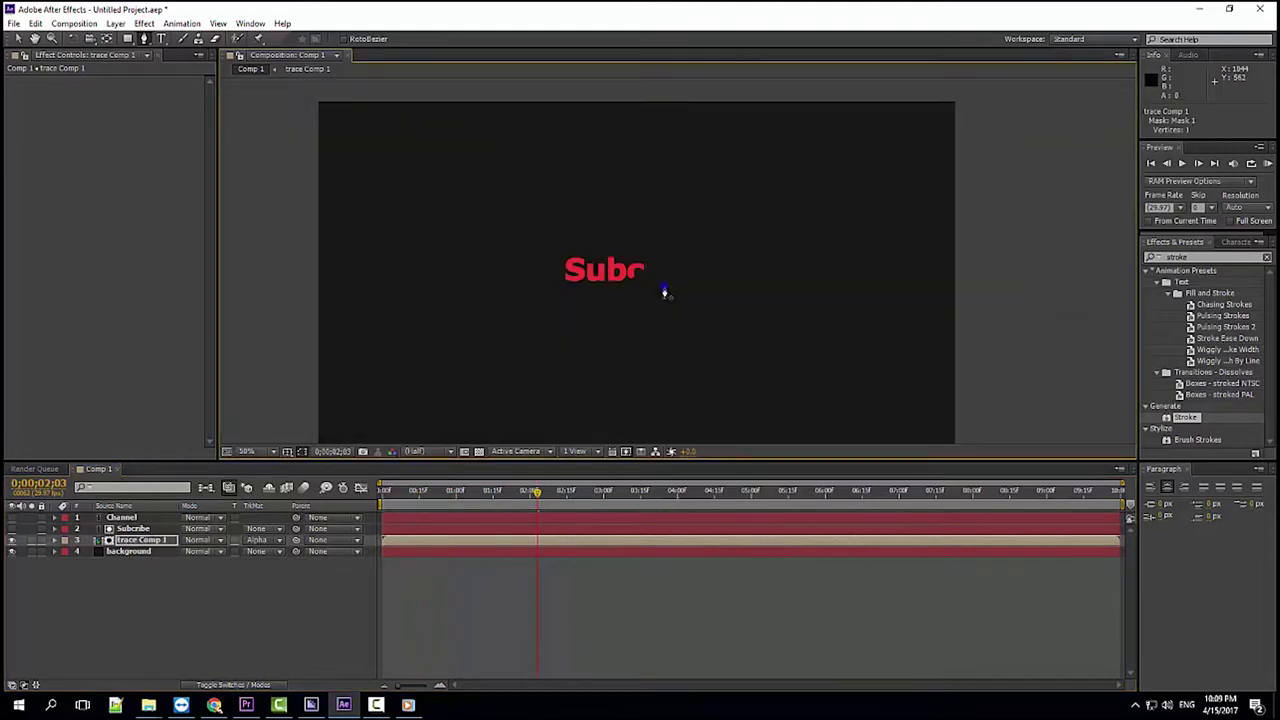
mouse_move(537, 494)
mouse_down()
mouse_move(385, 497)
mouse_move(659, 497)
mouse_move(425, 515)
mouse_up()
click(517, 491)
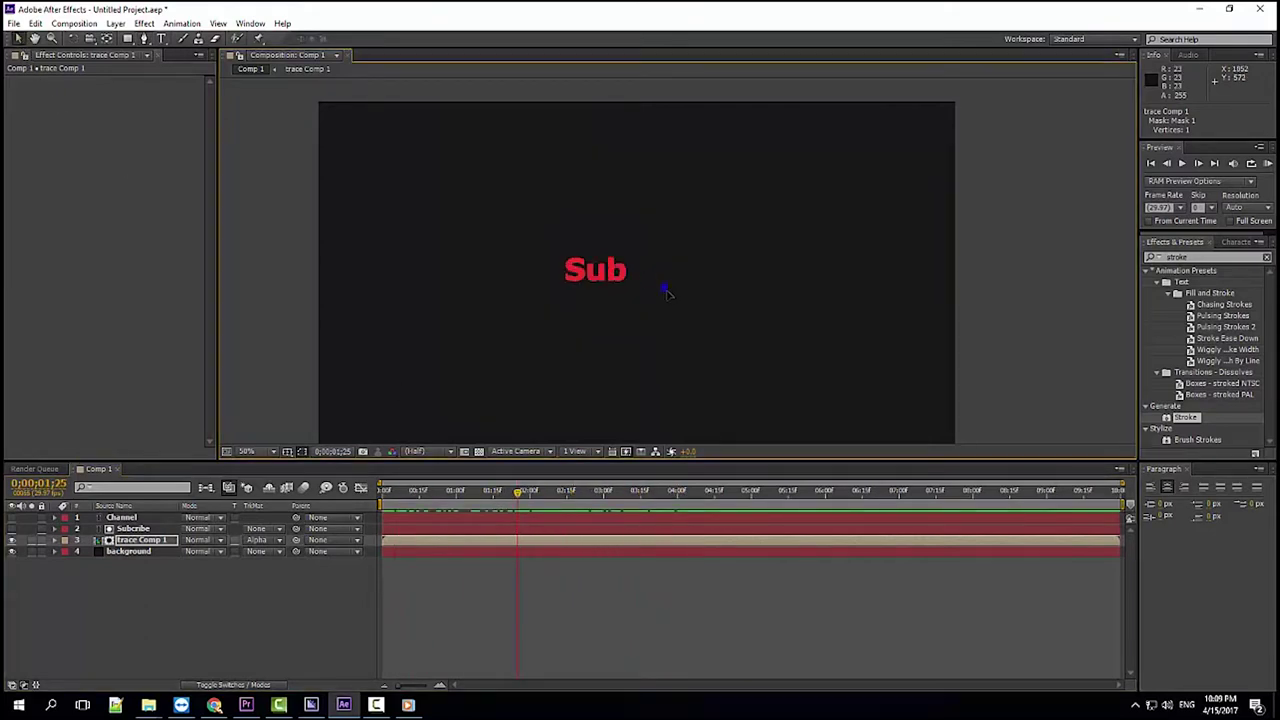
key(ctrl+z)
Step: Preview the full Subcribe write-on, then open the trace Comp 1 precomposition
click(538, 493)
drag(538, 495, 802, 500)
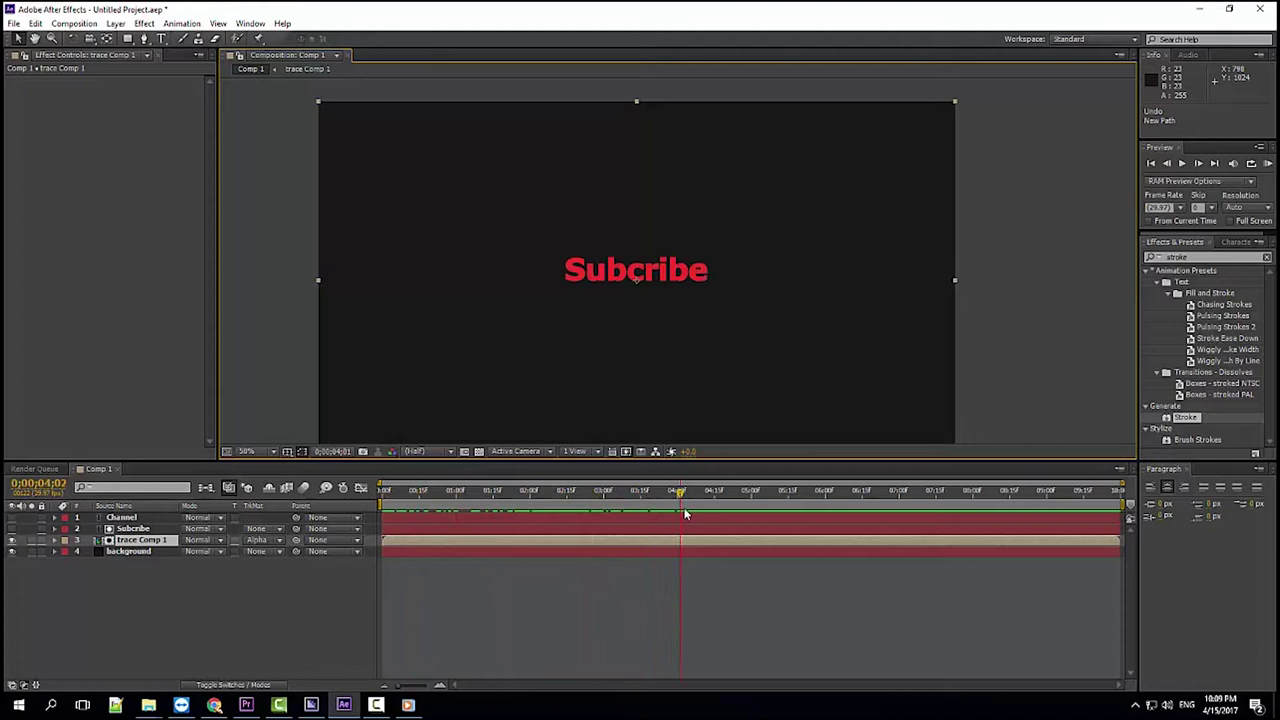
drag(652, 530, 548, 521)
mouse_move(548, 521)
mouse_down()
mouse_move(358, 515)
mouse_move(770, 514)
mouse_up()
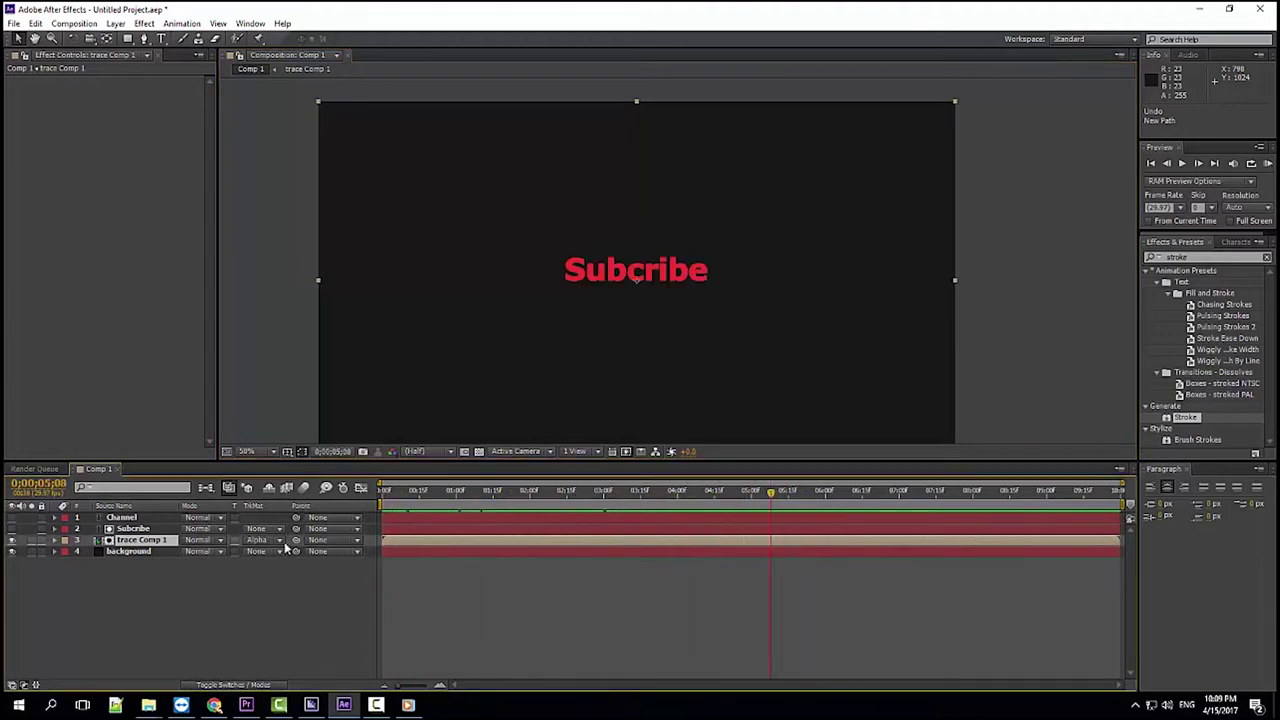
double_click(106, 540)
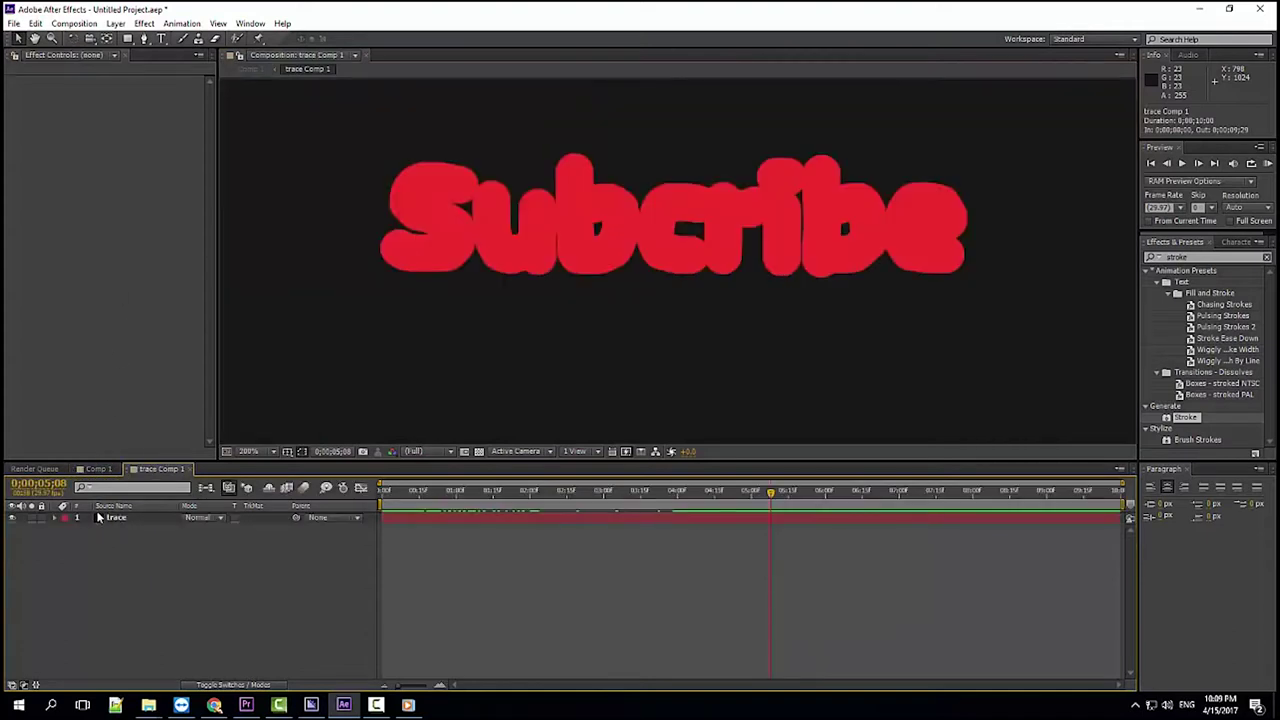
Step: Inspect the trace layer's stroke settings, then return to Comp 1 and make Channel visible
click(100, 517)
key(ctrl+alt+shift+e)
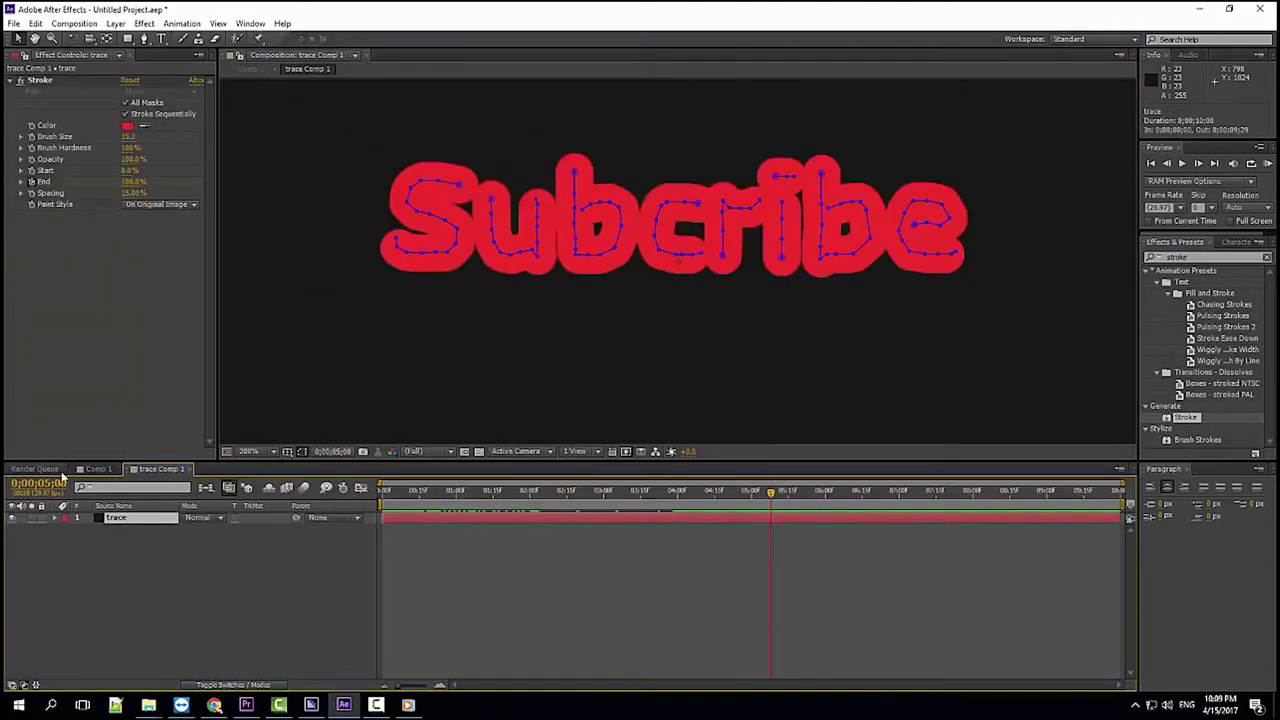
click(98, 469)
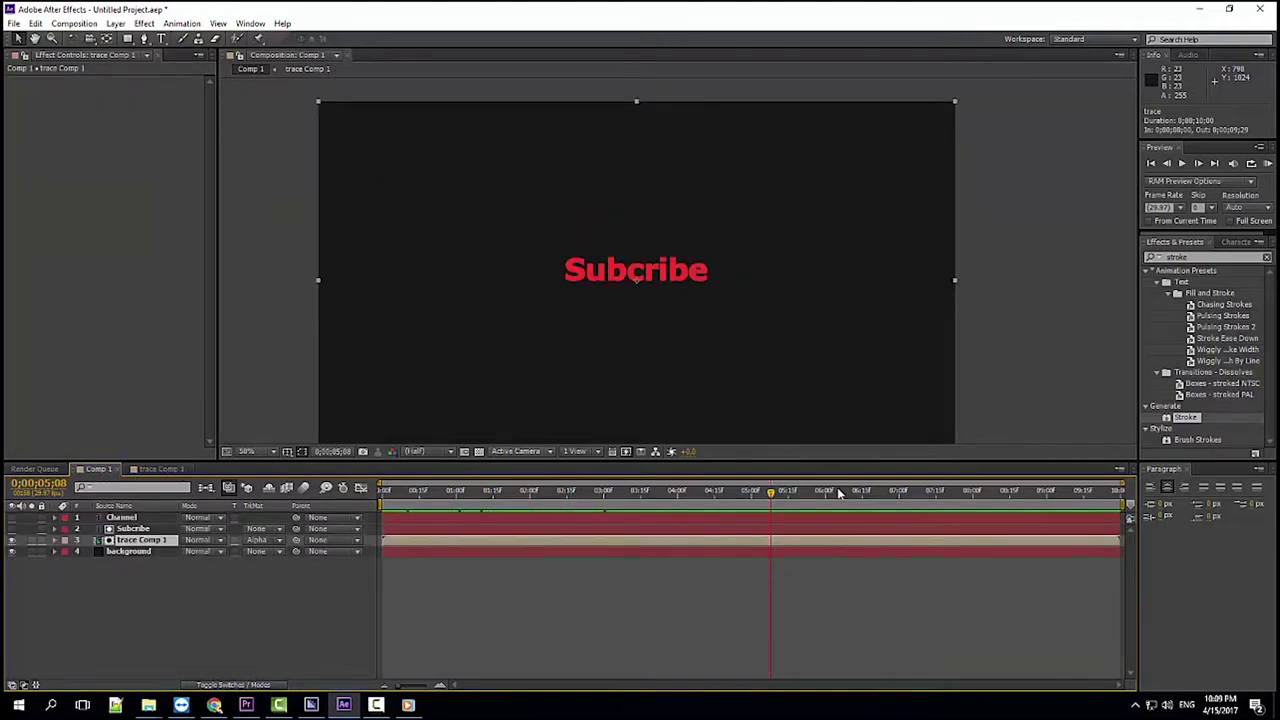
mouse_move(768, 494)
mouse_down()
mouse_move(384, 500)
mouse_move(484, 494)
mouse_up()
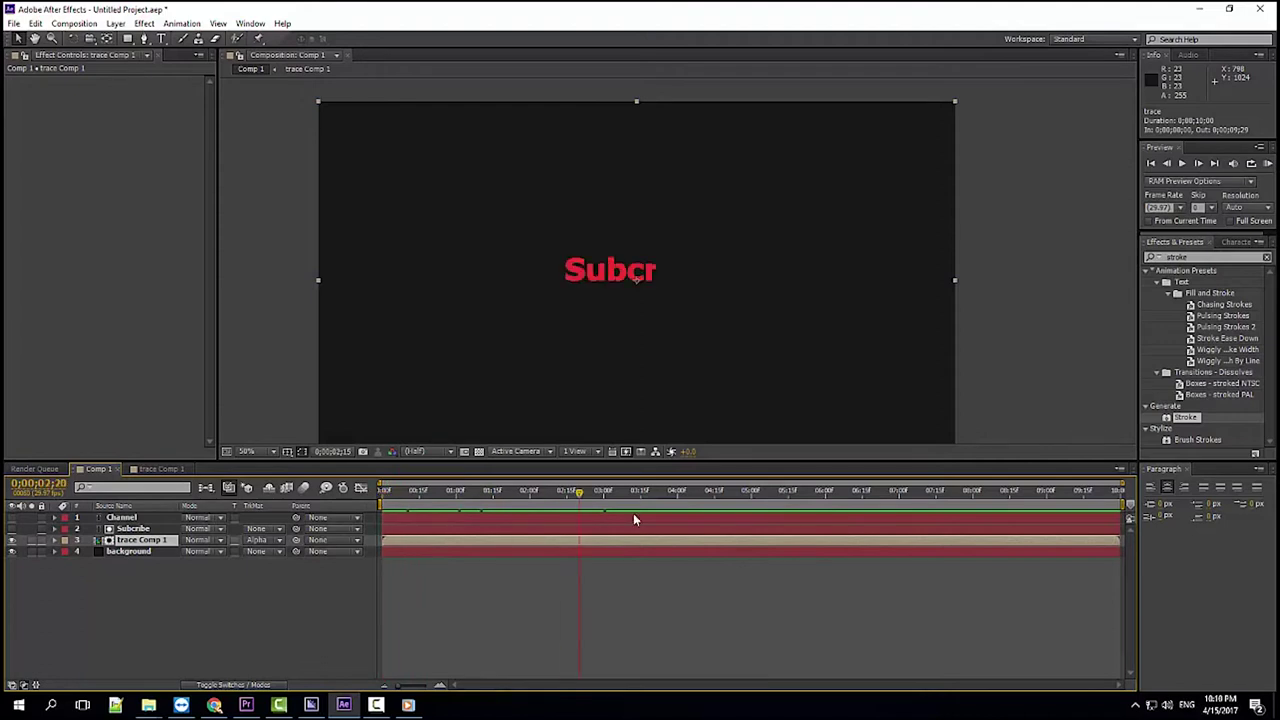
click(12, 517)
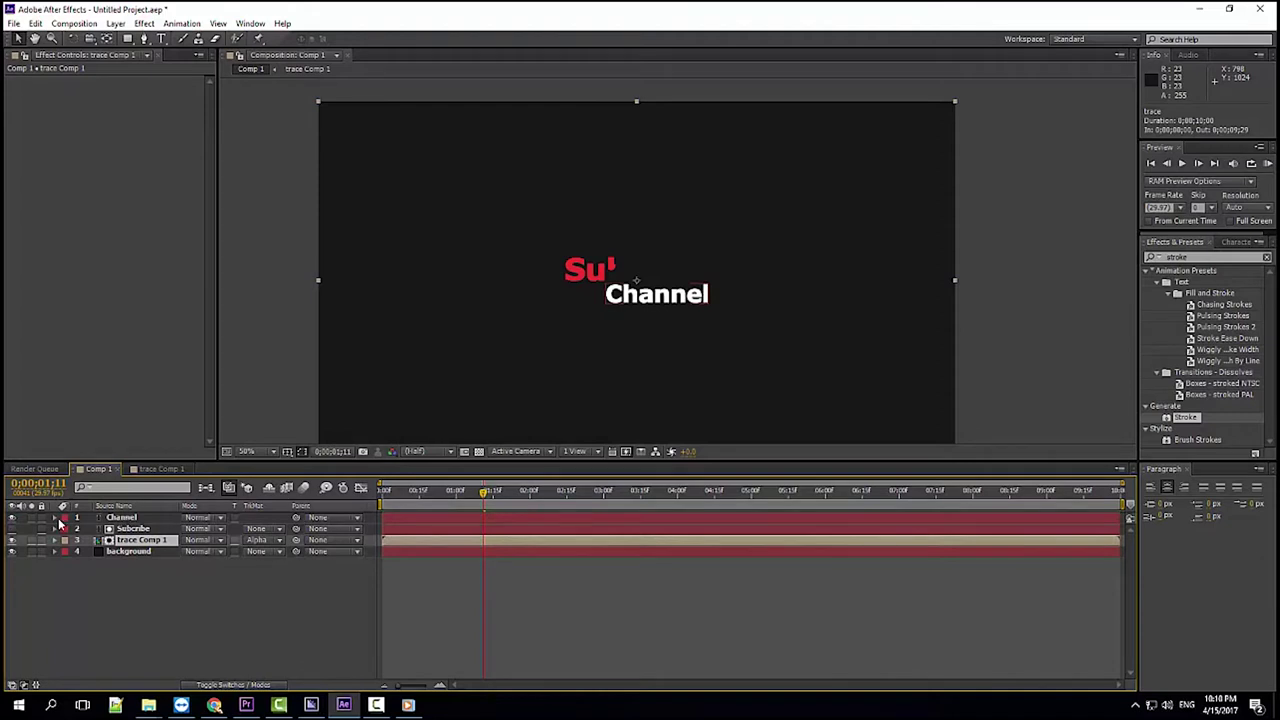
Step: Move the playhead to about 0;00;05;15 with Subcribe fully drawn and zoom the viewer to 200%
drag(484, 500, 788, 492)
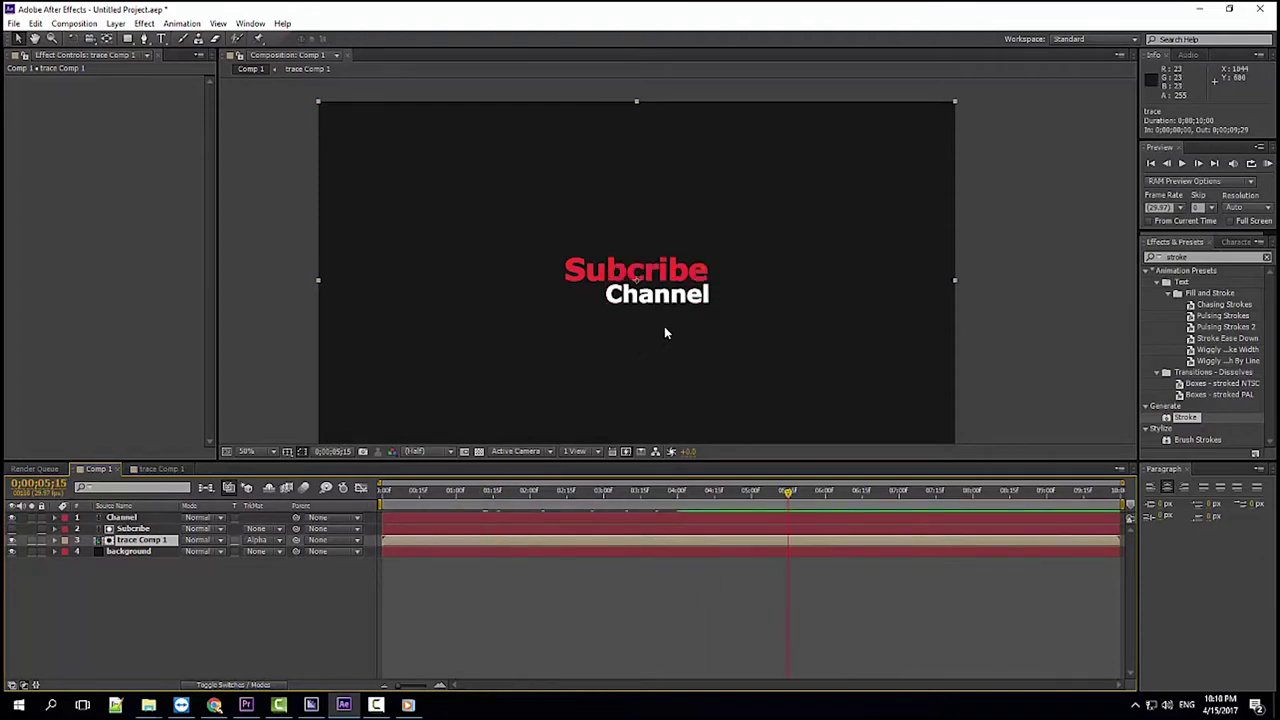
scroll(664, 333, up, 2)
scroll(664, 333, up, 2)
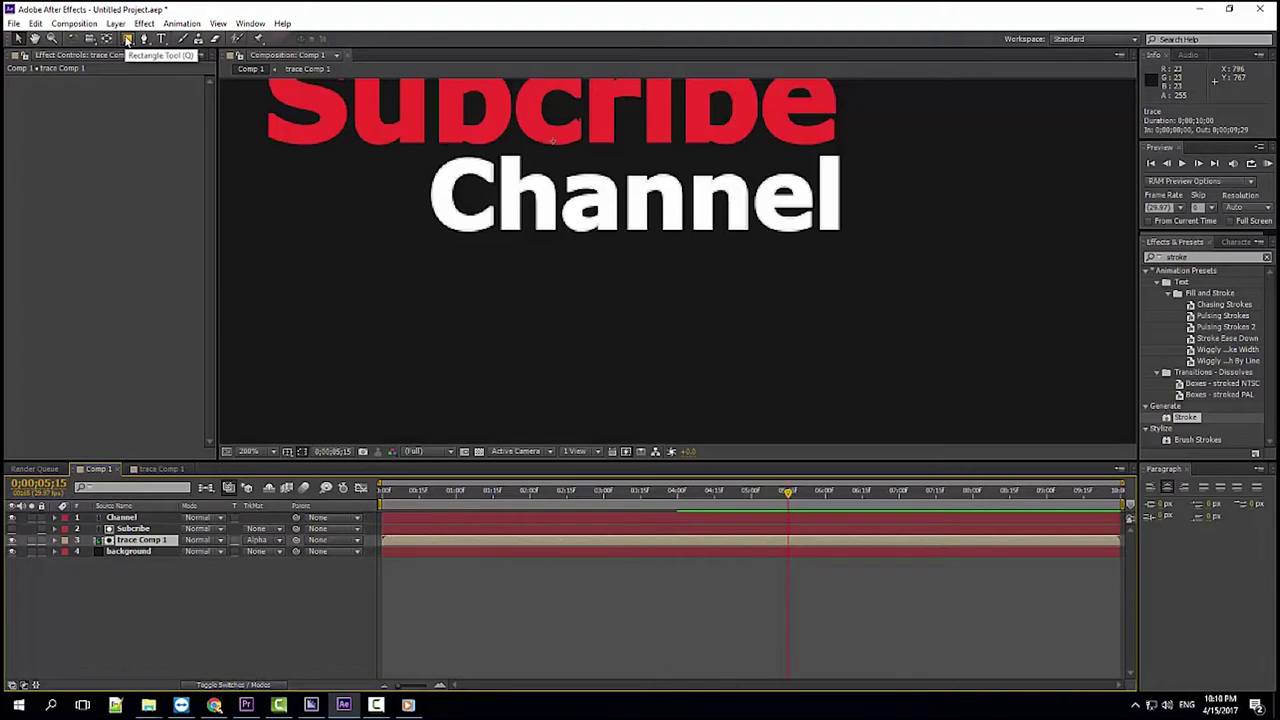
Step: Delete the rectangle mask accidentally drawn on trace Comp 1 and deselect the layer
click(127, 38)
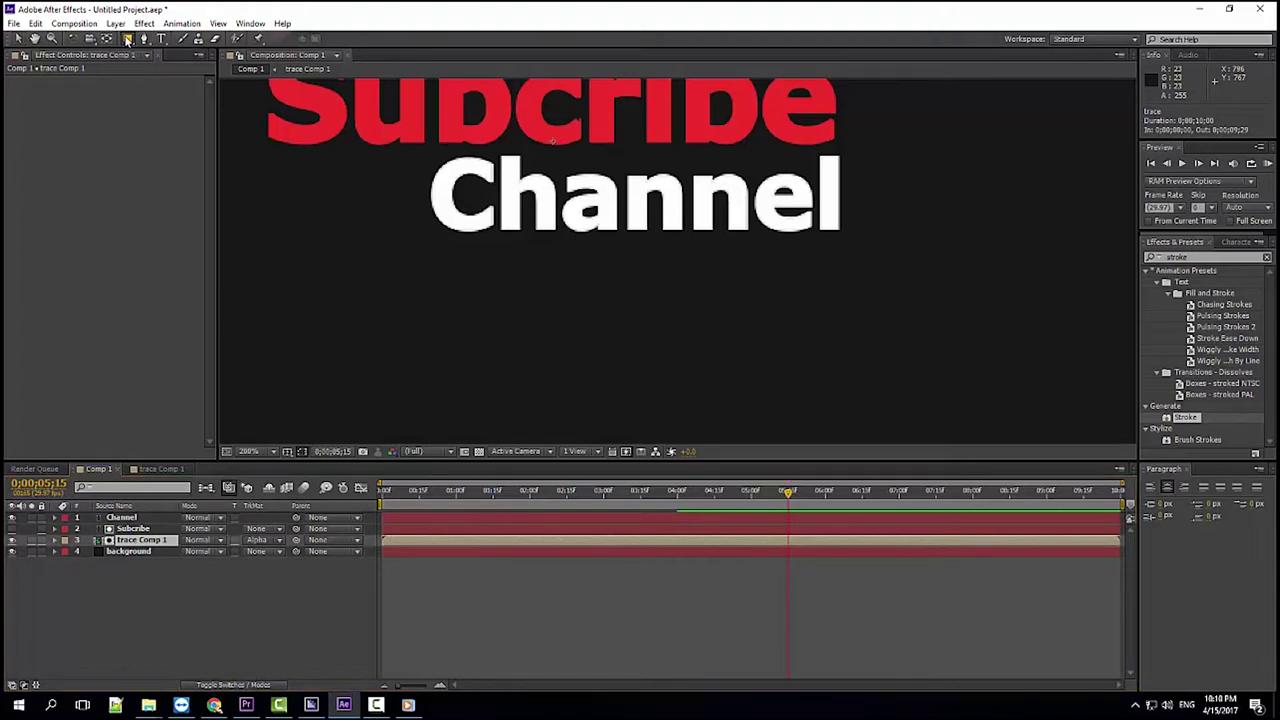
drag(409, 150, 830, 262)
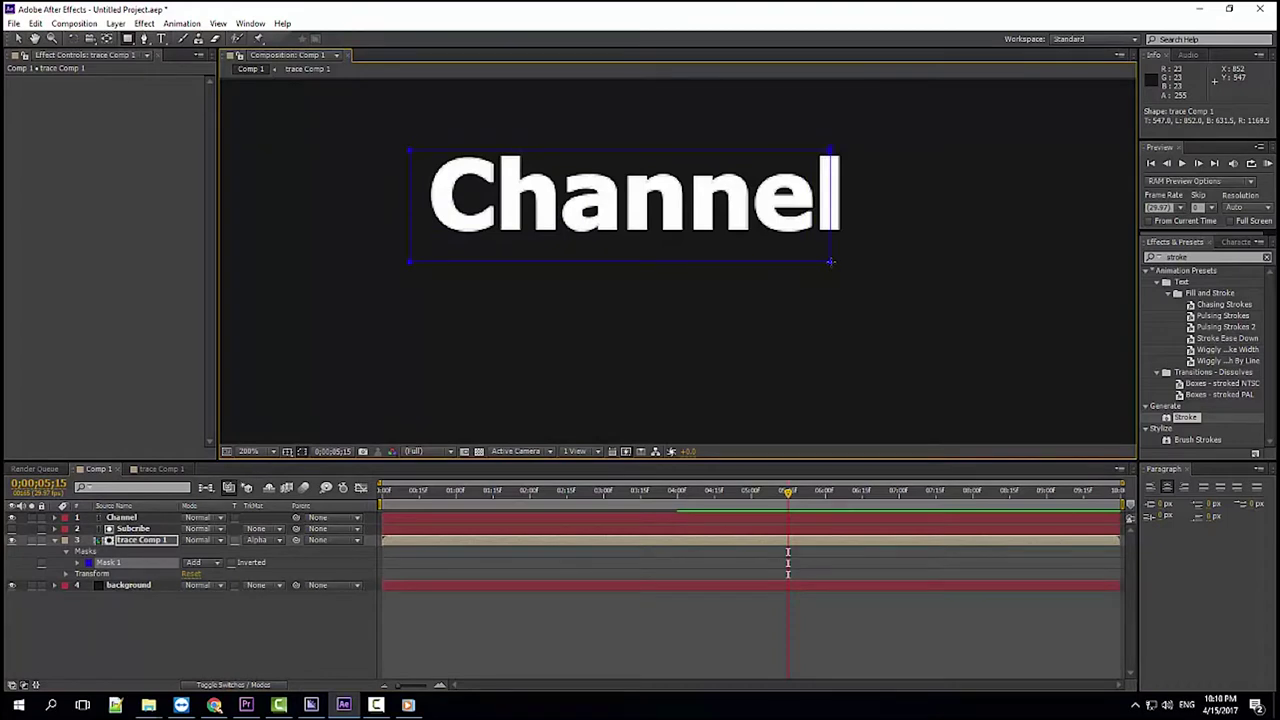
drag(409, 150, 418, 205)
key(Delete)
click(157, 618)
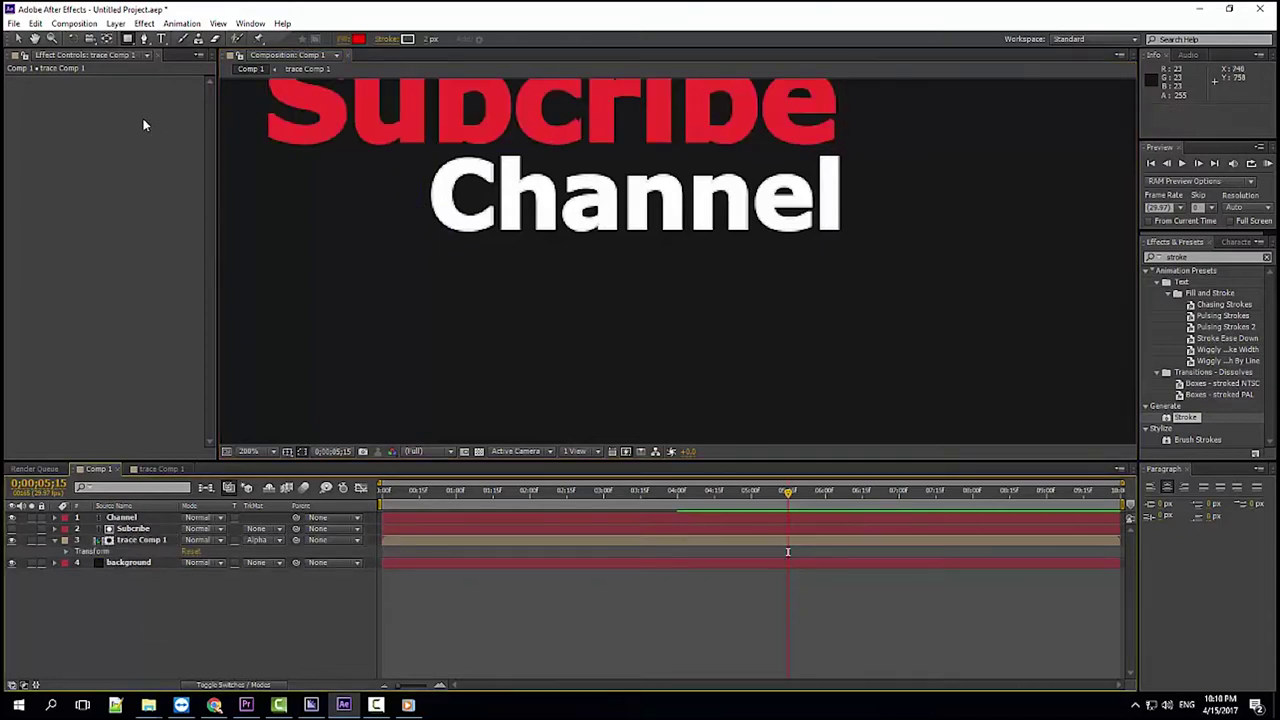
Step: Draw a red rectangle shape layer over the Channel text
click(128, 39)
drag(413, 152, 849, 242)
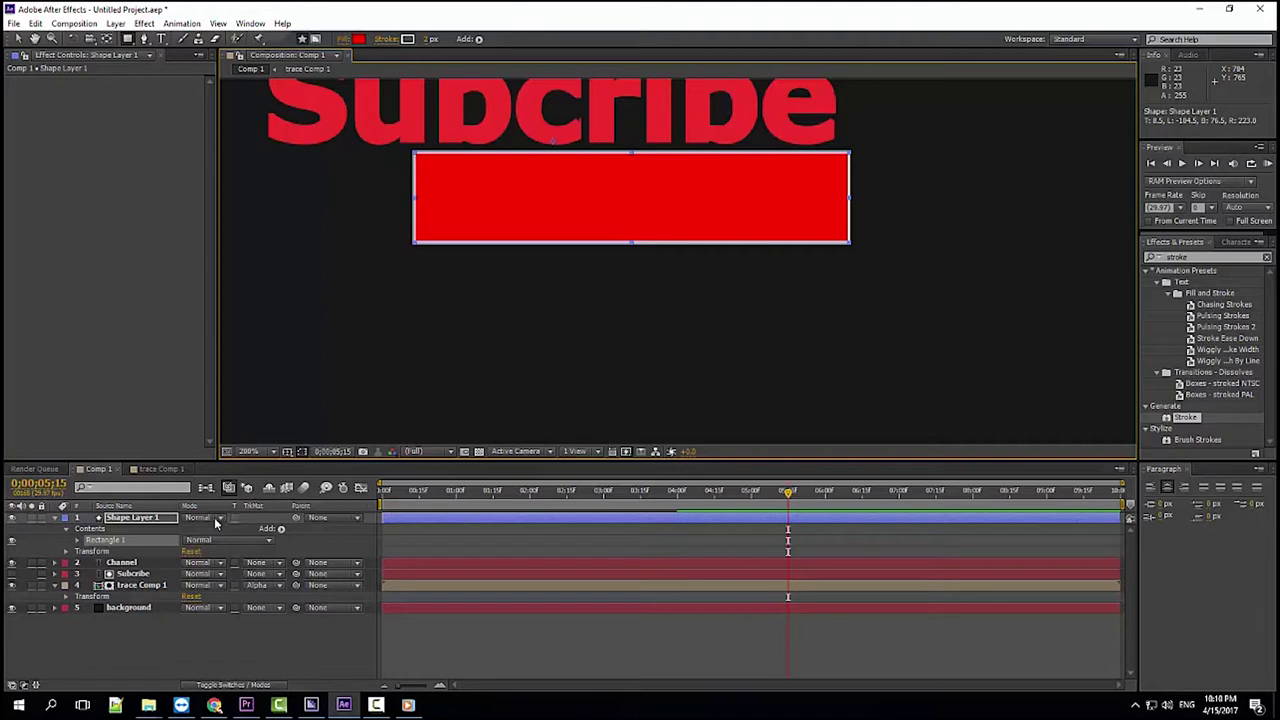
click(130, 566)
Step: Set Channel's track matte to Alpha Matte 'Shape Layer 1' and expand the shape's Transform properties
click(280, 563)
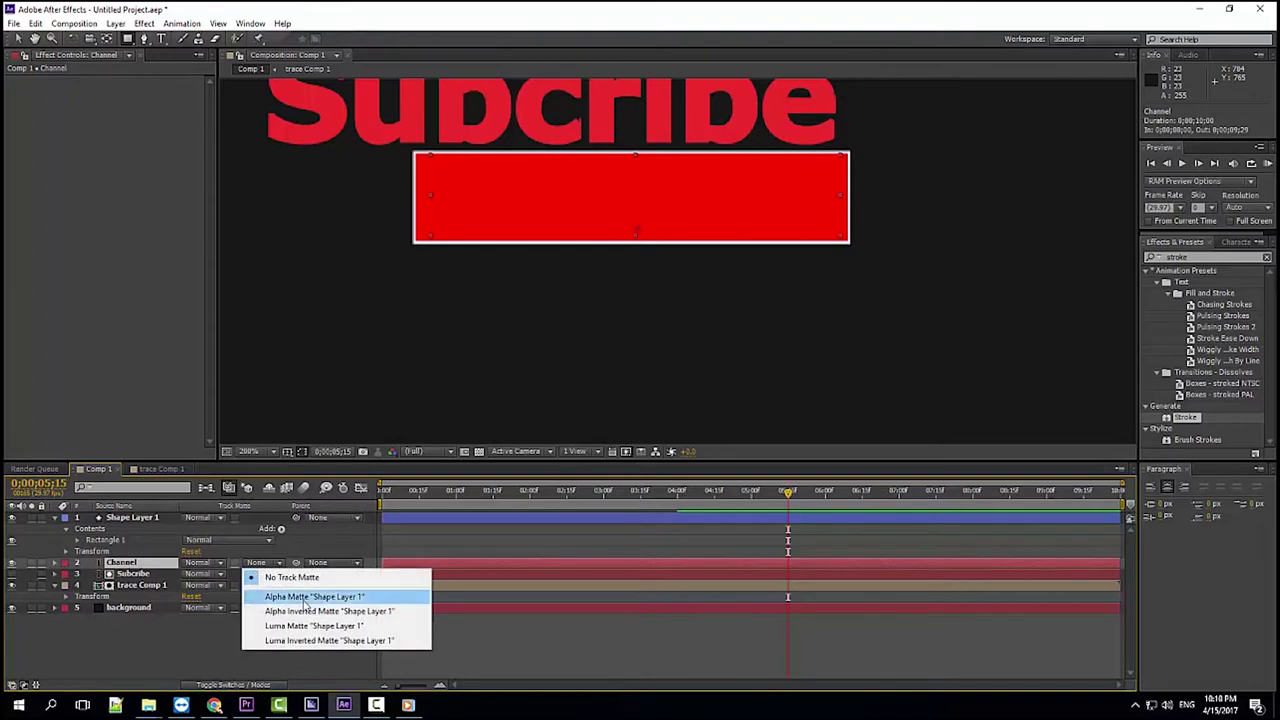
click(305, 597)
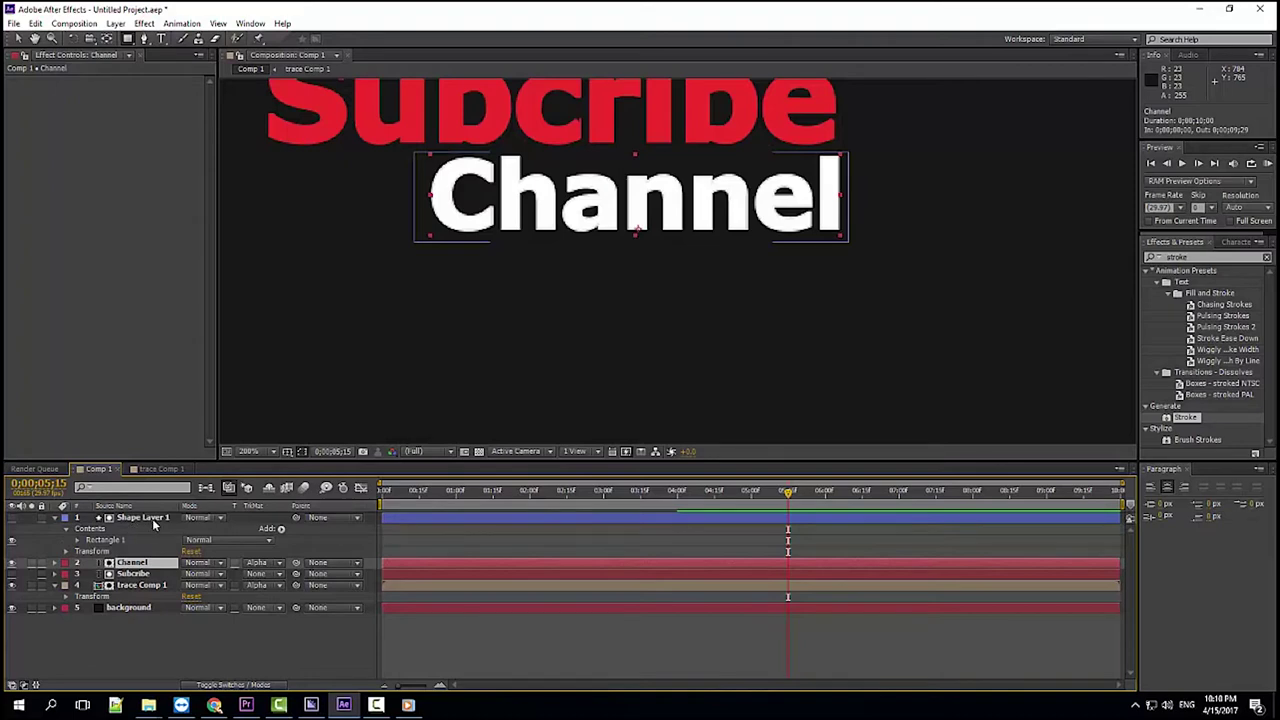
click(66, 552)
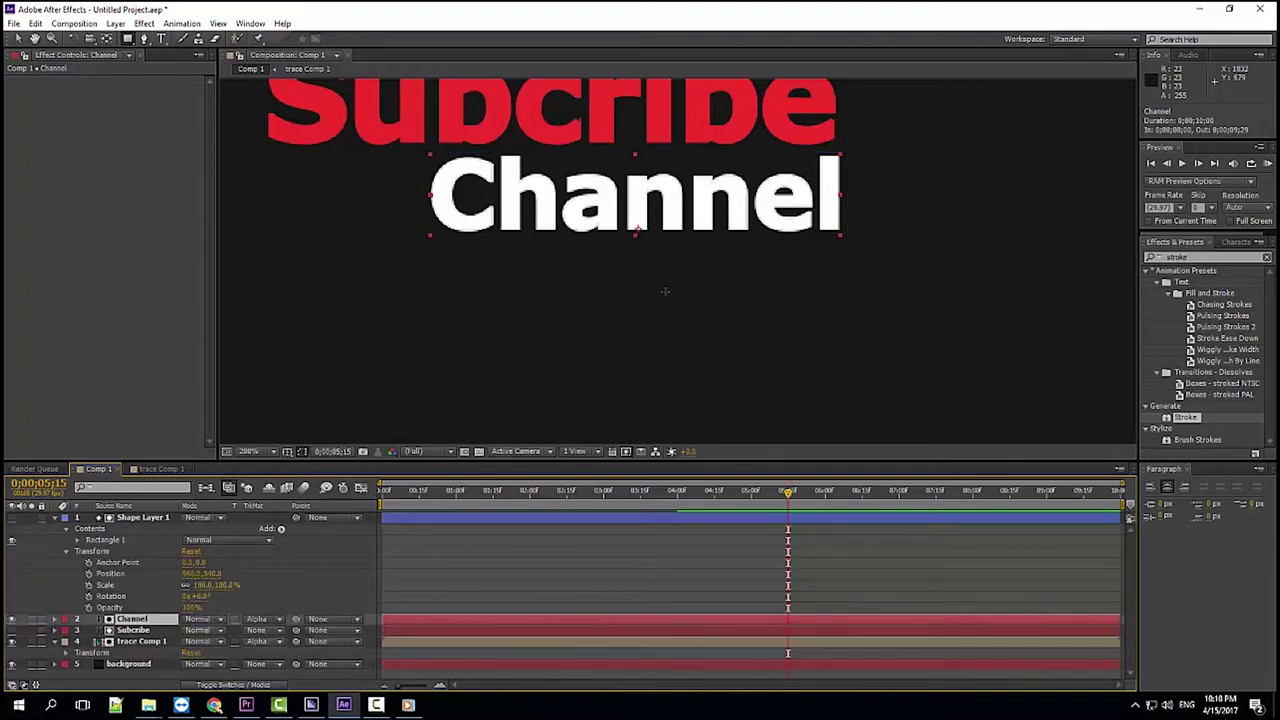
Step: Keyframe Shape Layer 1's Position near 0;00;04;07 with the rectangle raised to hide Channel
mouse_move(789, 494)
mouse_down()
mouse_move(662, 497)
mouse_move(695, 494)
mouse_up()
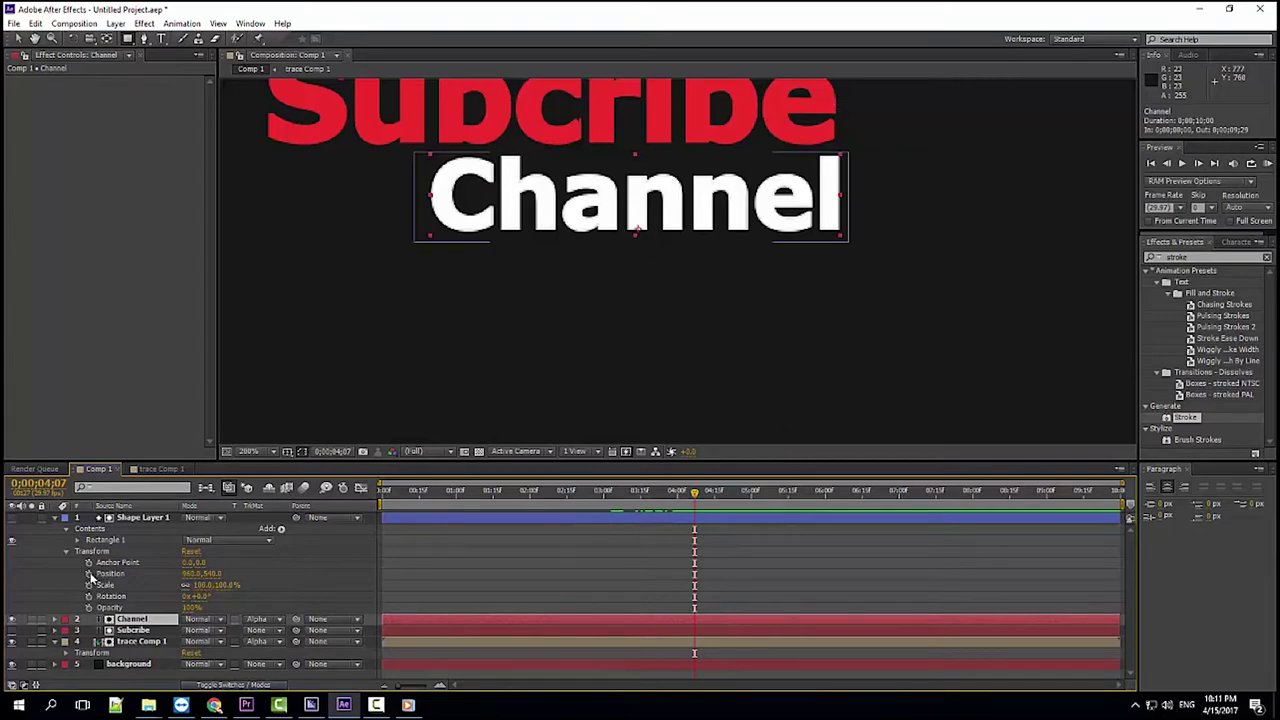
click(88, 573)
drag(215, 576, 166, 566)
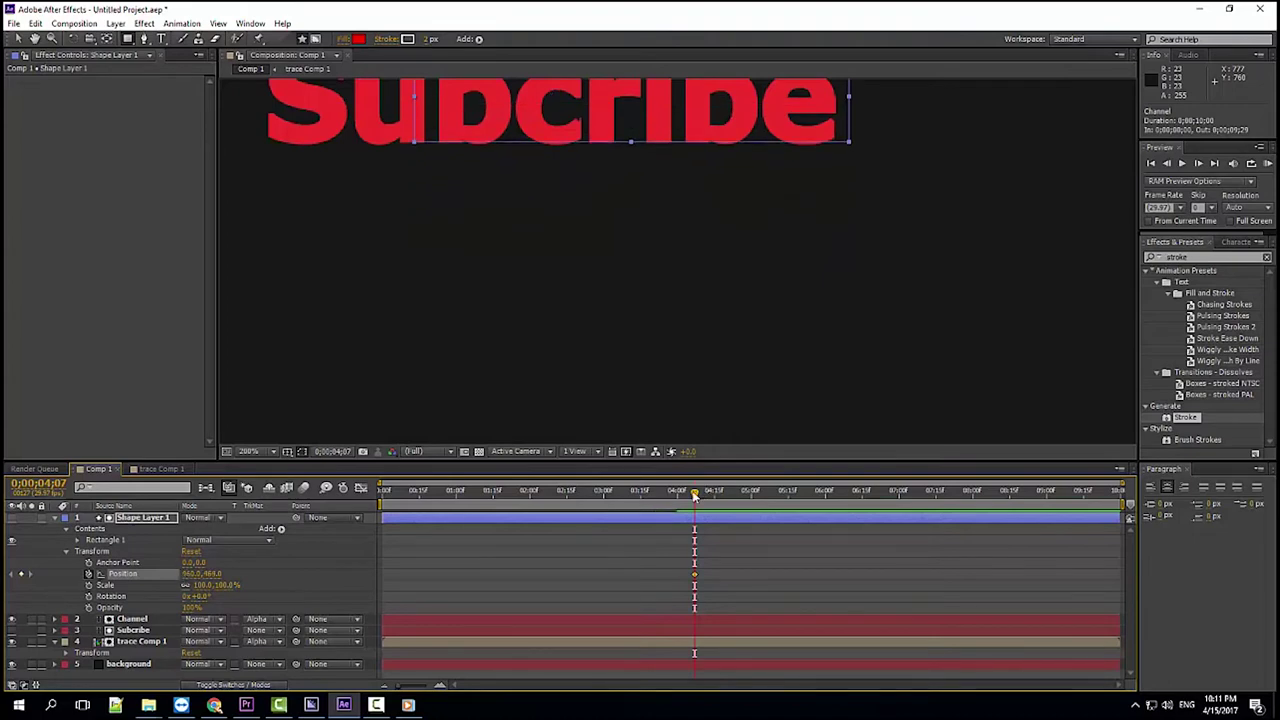
Step: At 0;00;06;05 lower the rectangle to reveal Channel, then view the keyframes' speed graph
drag(694, 496, 921, 507)
drag(920, 506, 864, 508)
drag(836, 506, 835, 506)
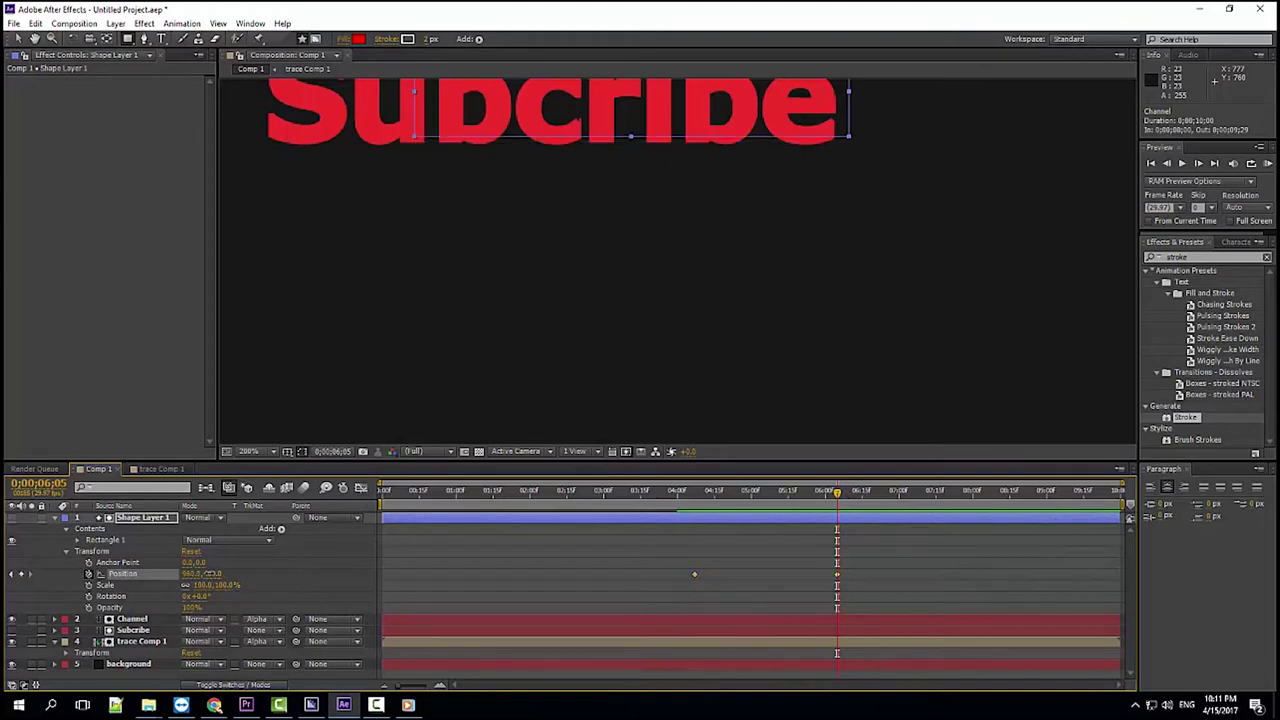
drag(215, 574, 257, 577)
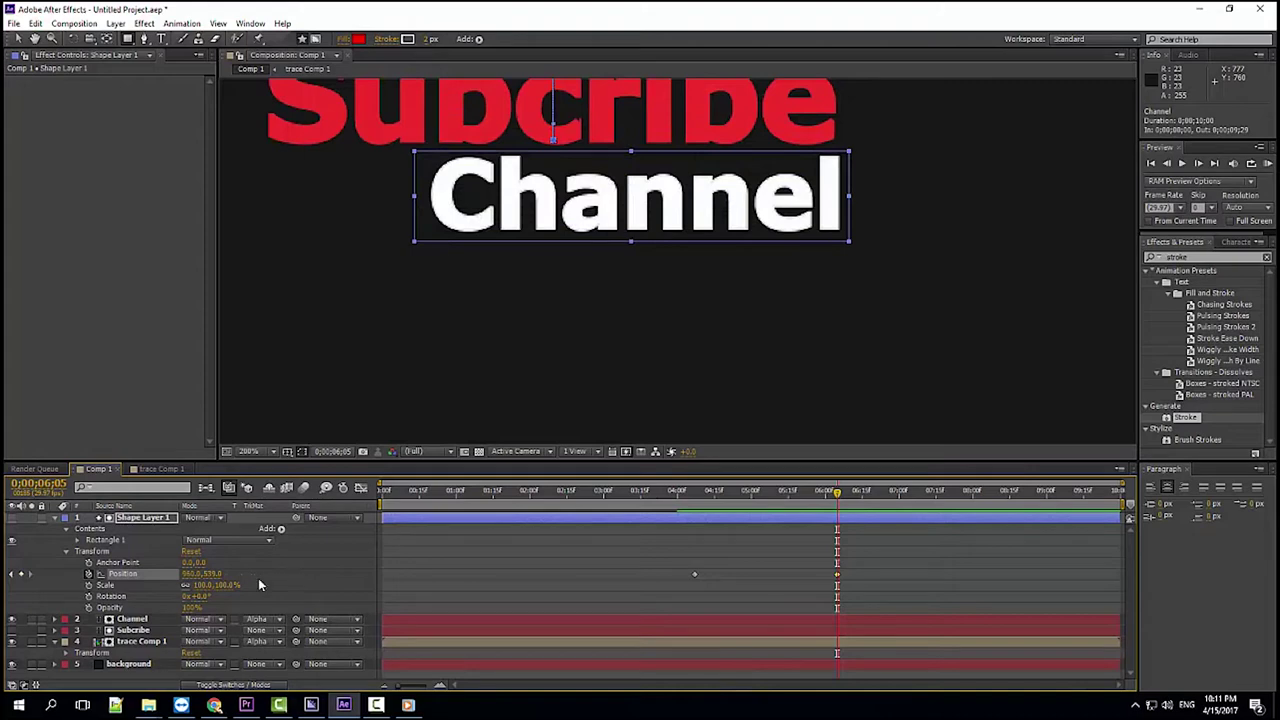
mouse_move(838, 494)
mouse_down()
mouse_move(758, 494)
mouse_move(854, 520)
mouse_up()
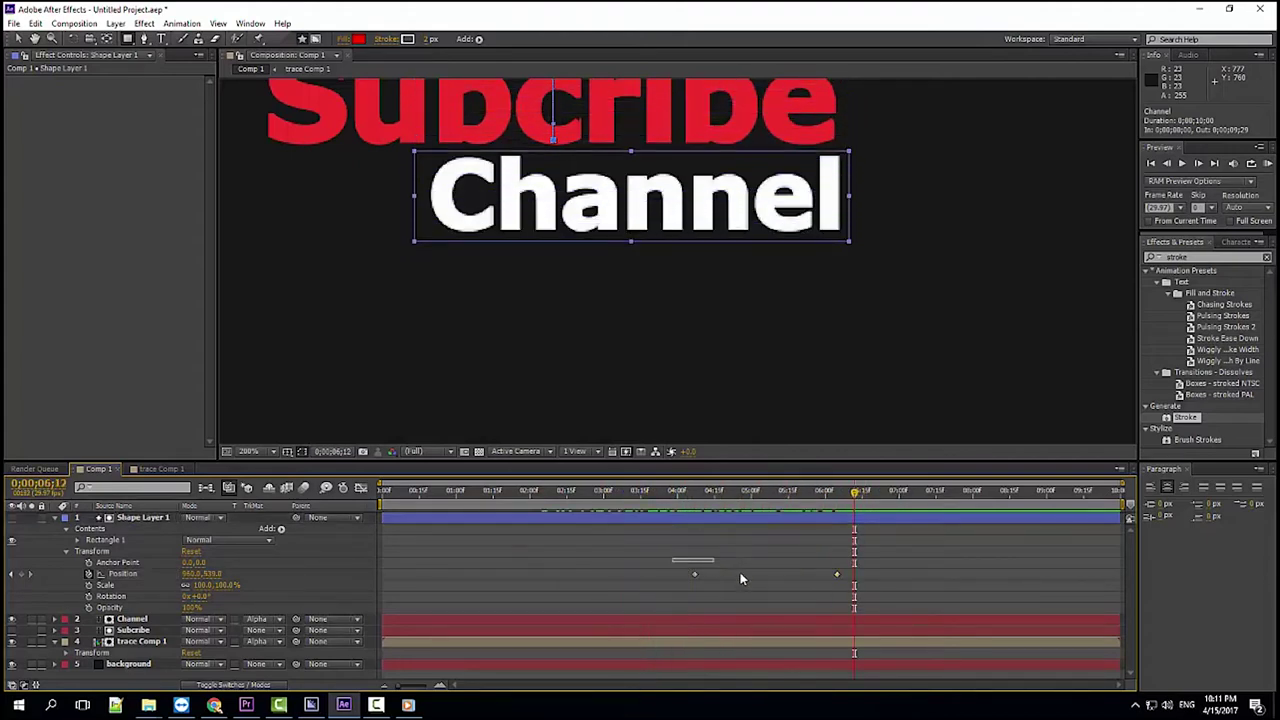
drag(672, 557, 862, 612)
click(361, 490)
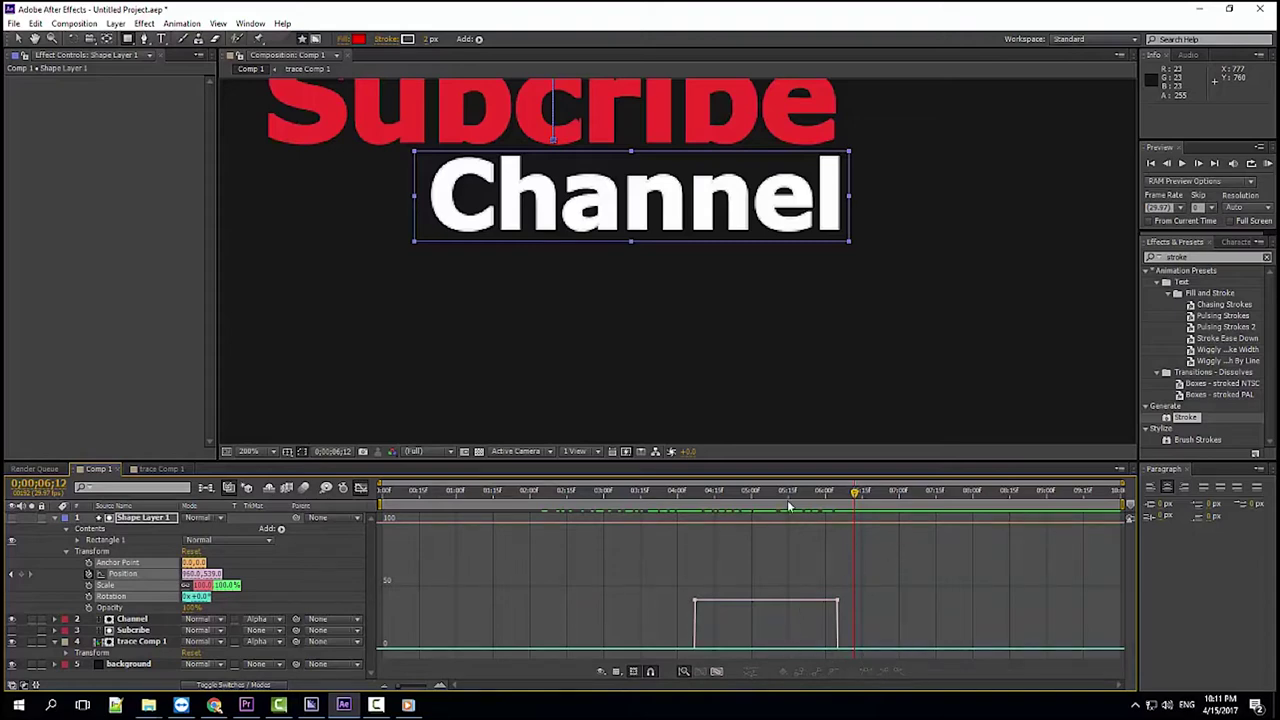
Step: Select both Position keyframes and apply Easy Ease In from the keyframe context menu
click(361, 490)
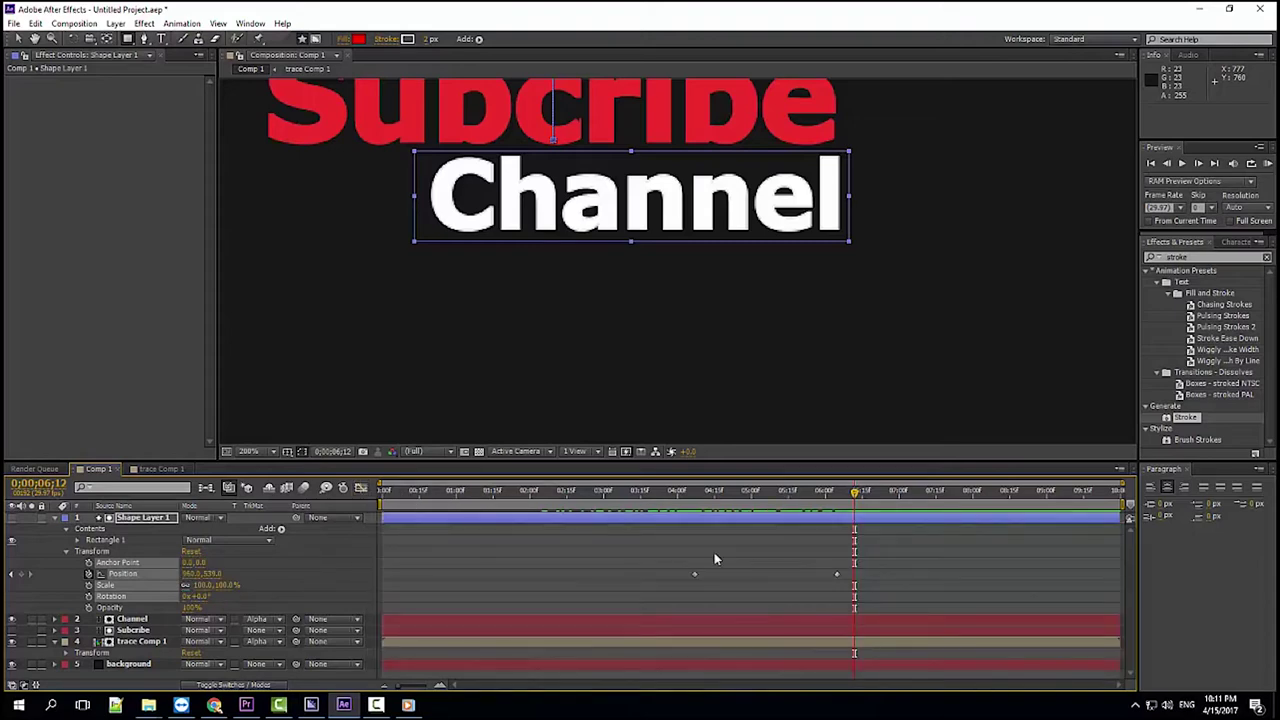
drag(644, 544, 870, 616)
right_click(802, 568)
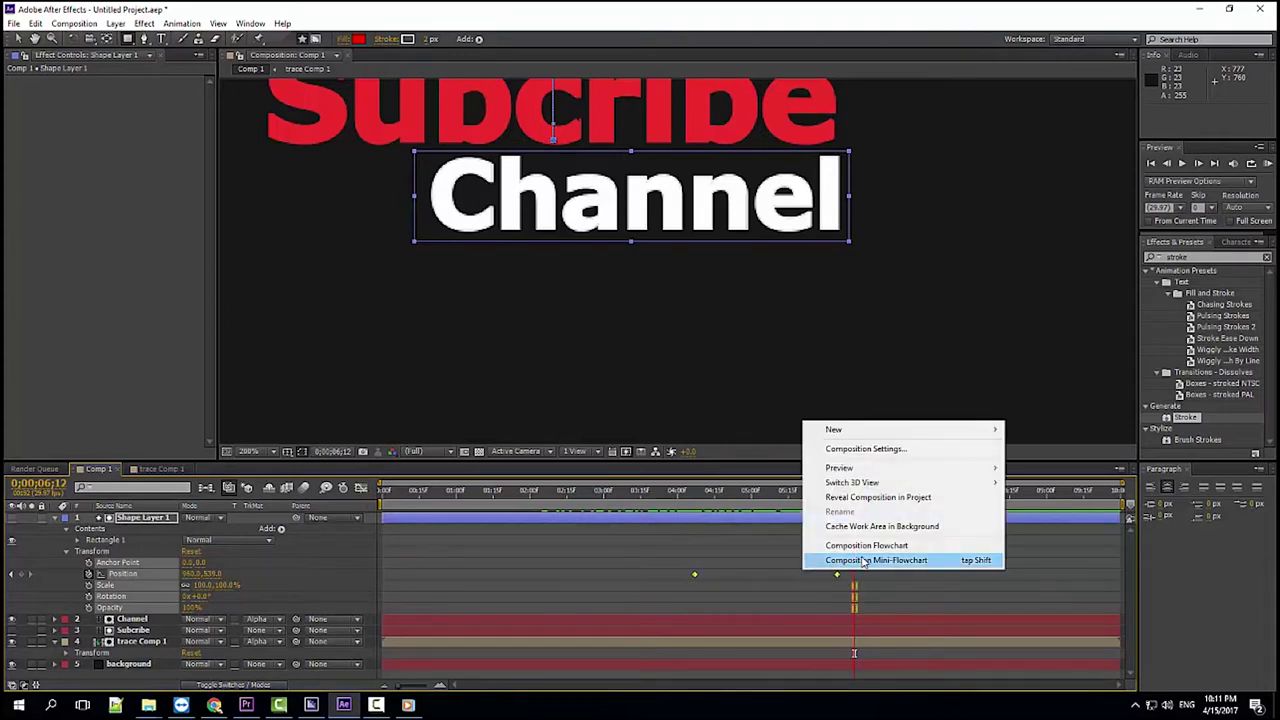
right_click(837, 576)
right_click(837, 575)
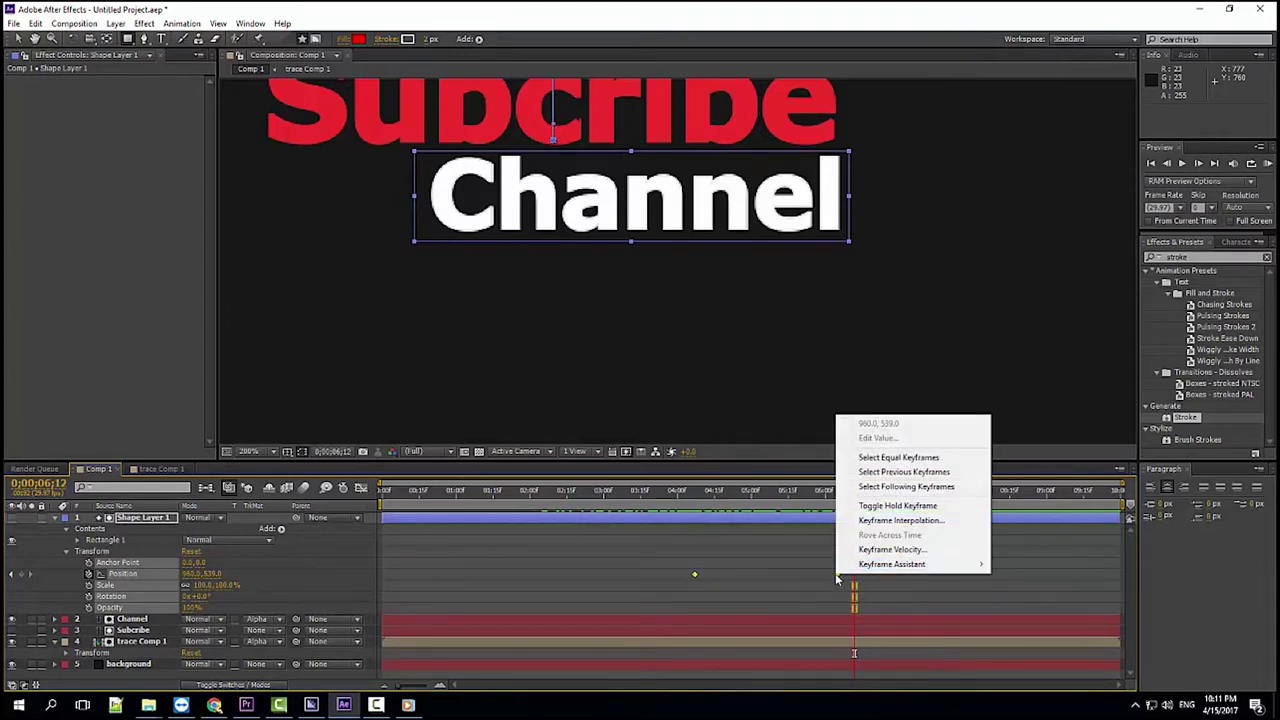
mouse_move(892, 564)
click(1030, 607)
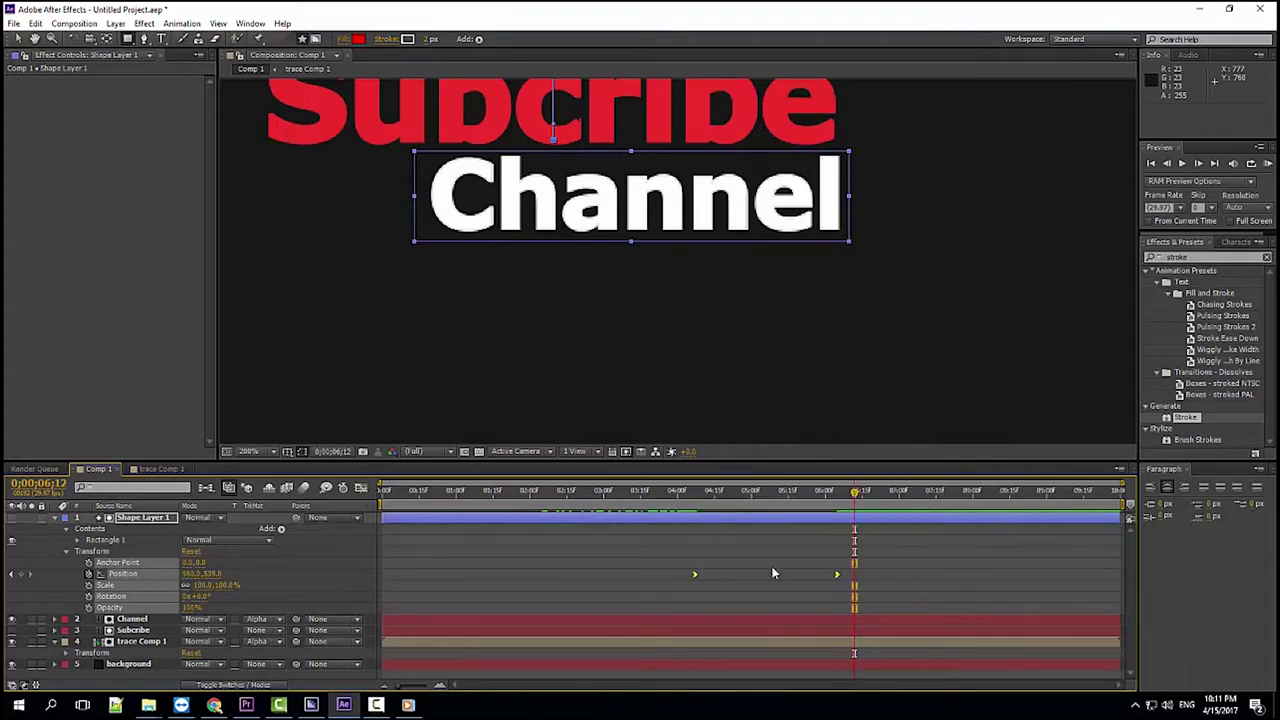
key(shift+F3)
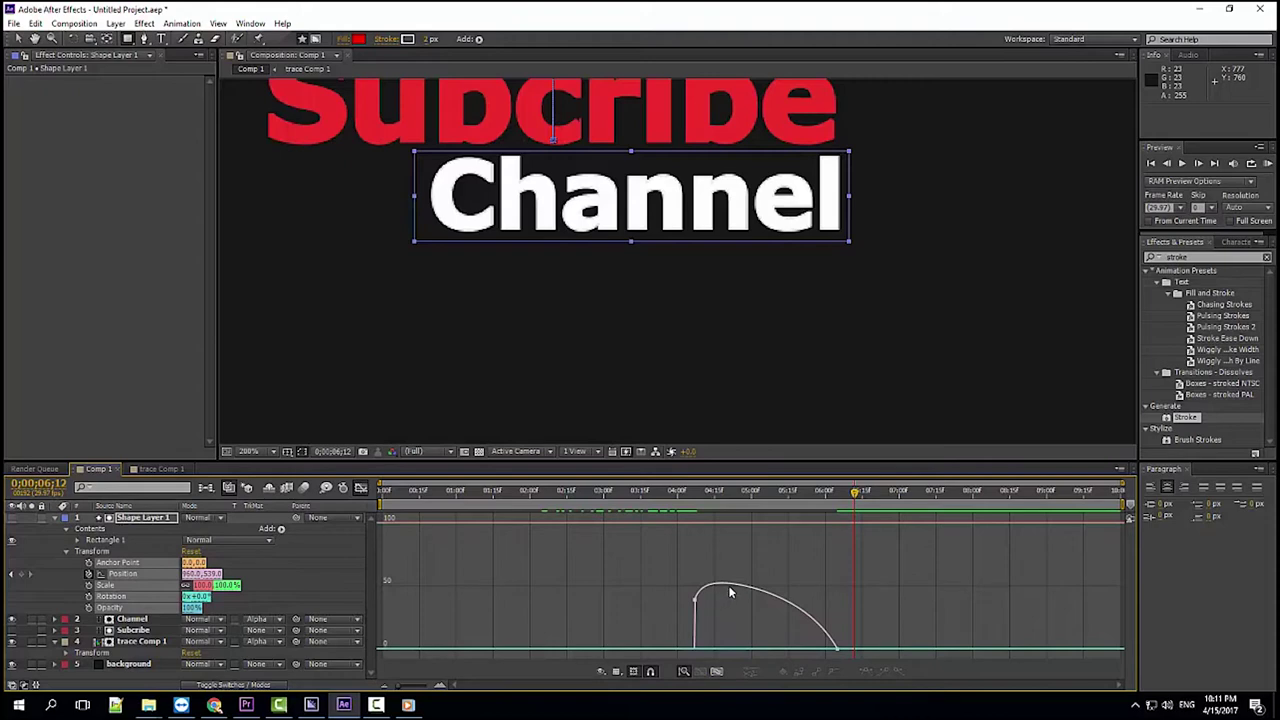
Step: Apply Easy Ease to both Position keyframes in the Graph Editor for a smooth bell curve
mouse_move(734, 588)
click(361, 487)
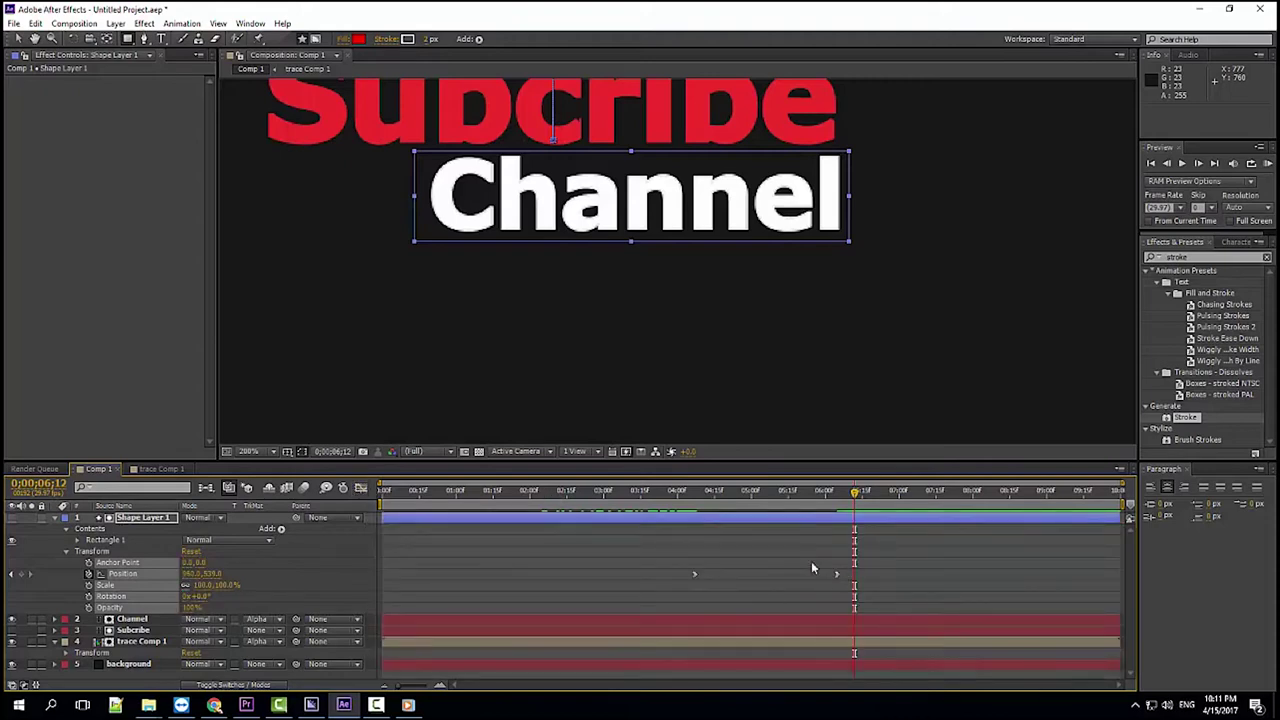
drag(674, 551, 843, 606)
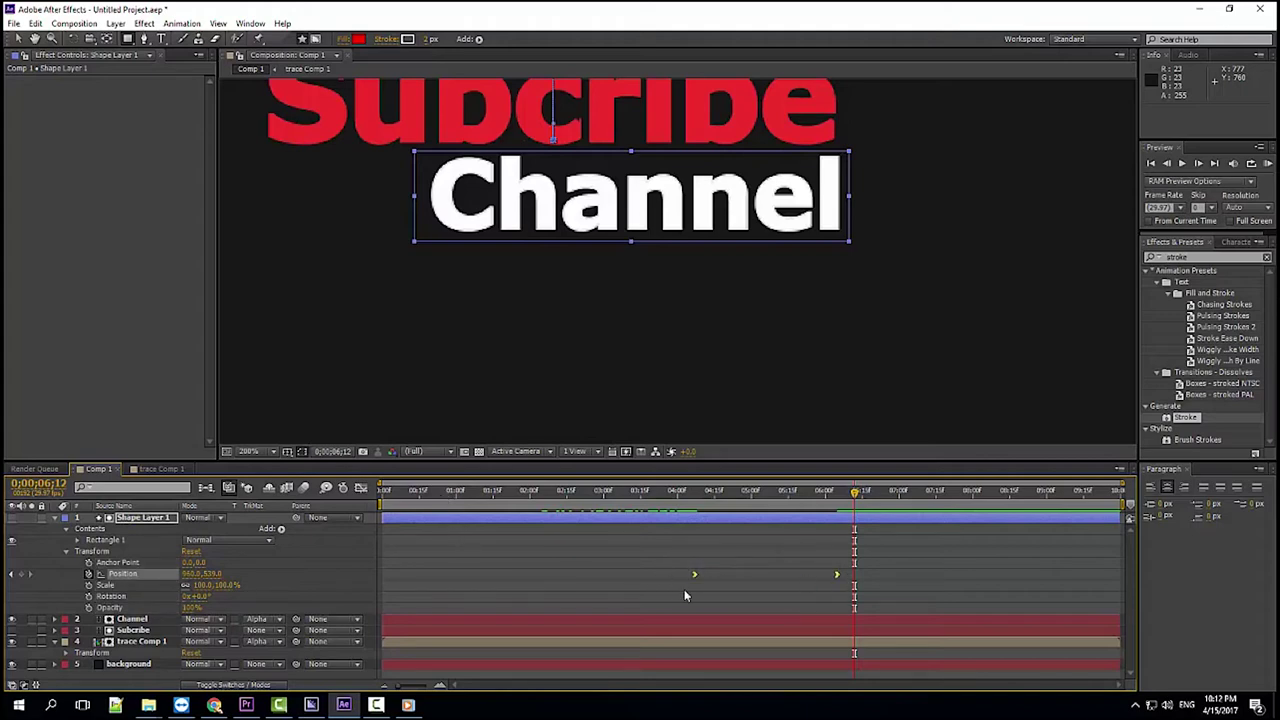
click(361, 487)
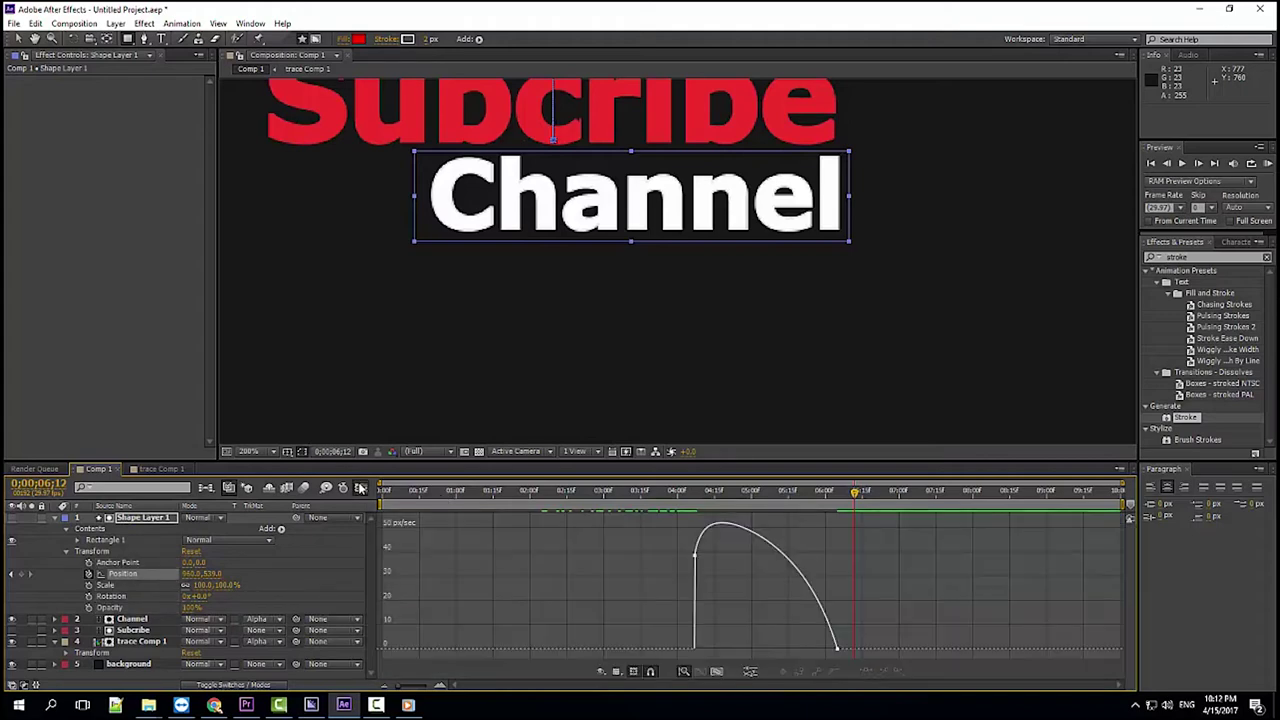
click(838, 647)
click(866, 672)
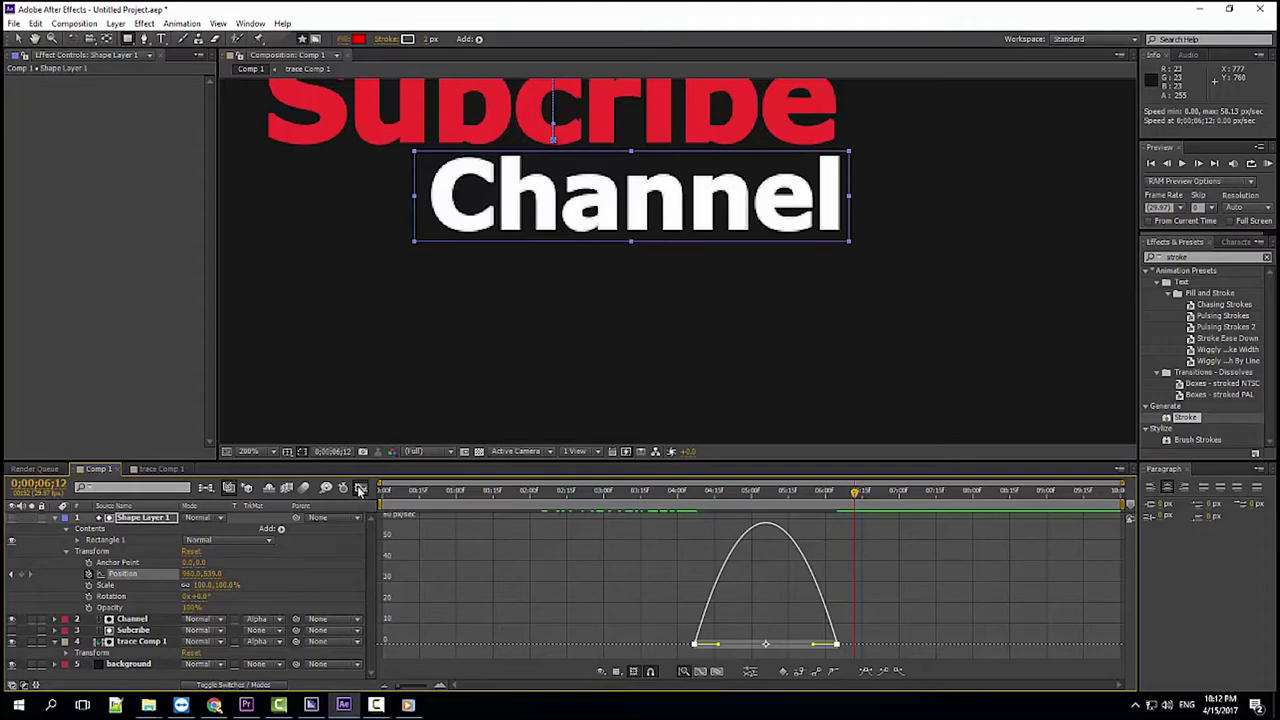
click(360, 488)
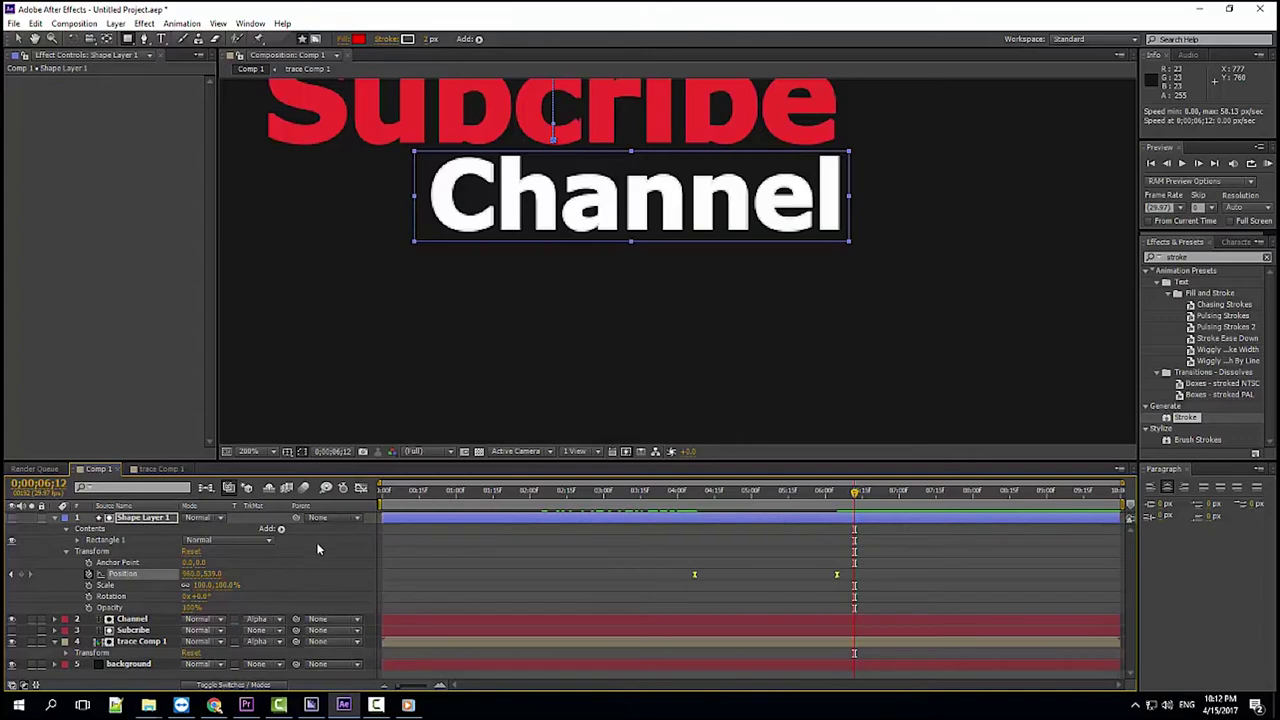
click(226, 686)
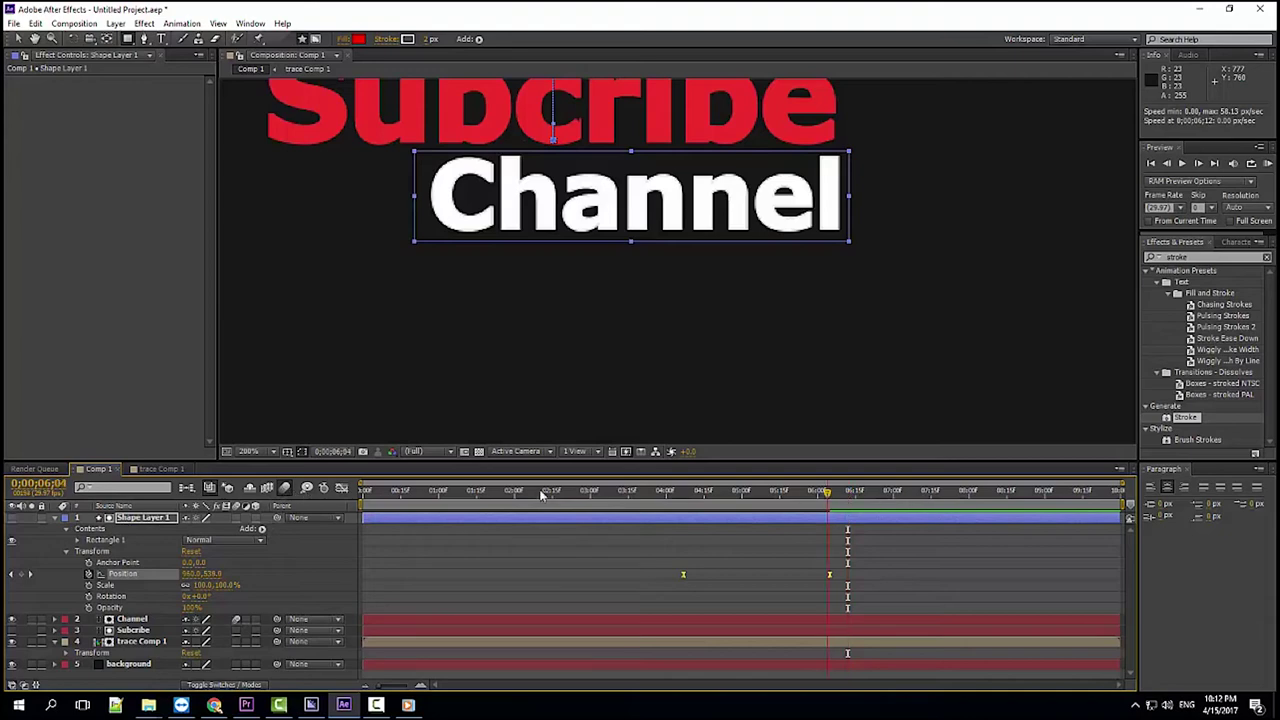
Step: Preview Comp 1 at 50% from the start, scrubbing to 0;00;06;07 to check both word reveals
key(Home)
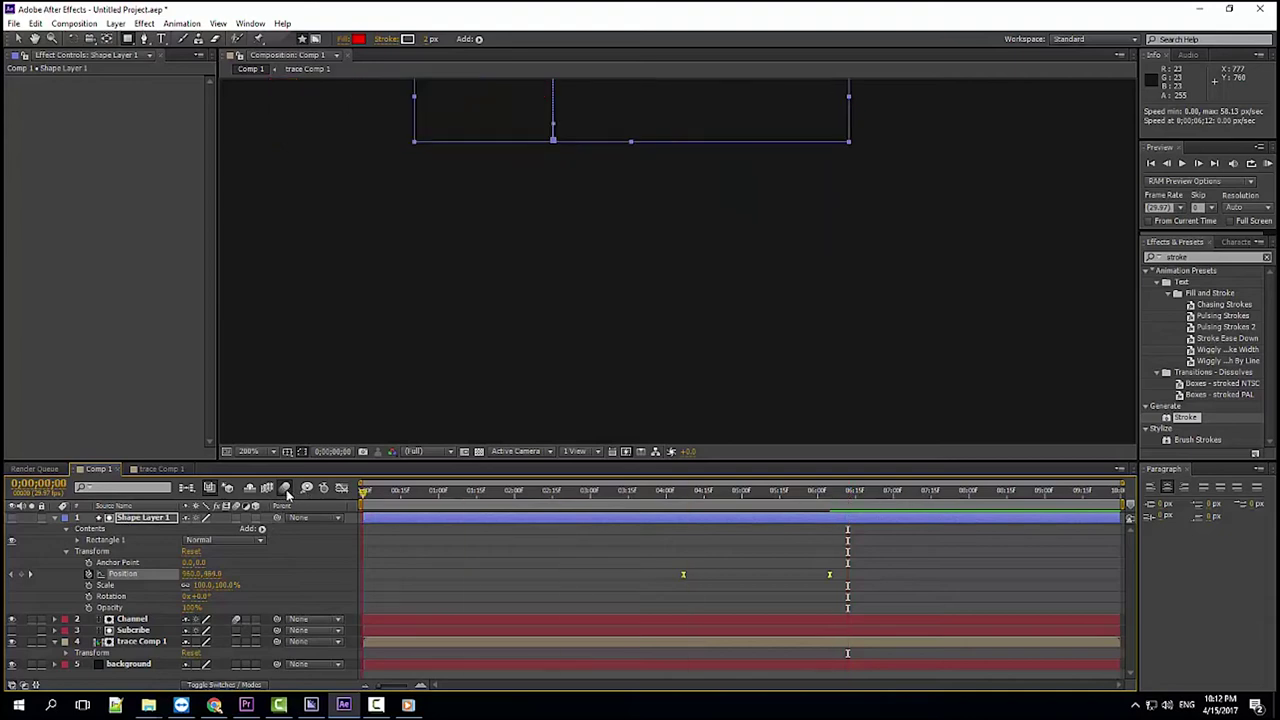
drag(387, 500, 481, 497)
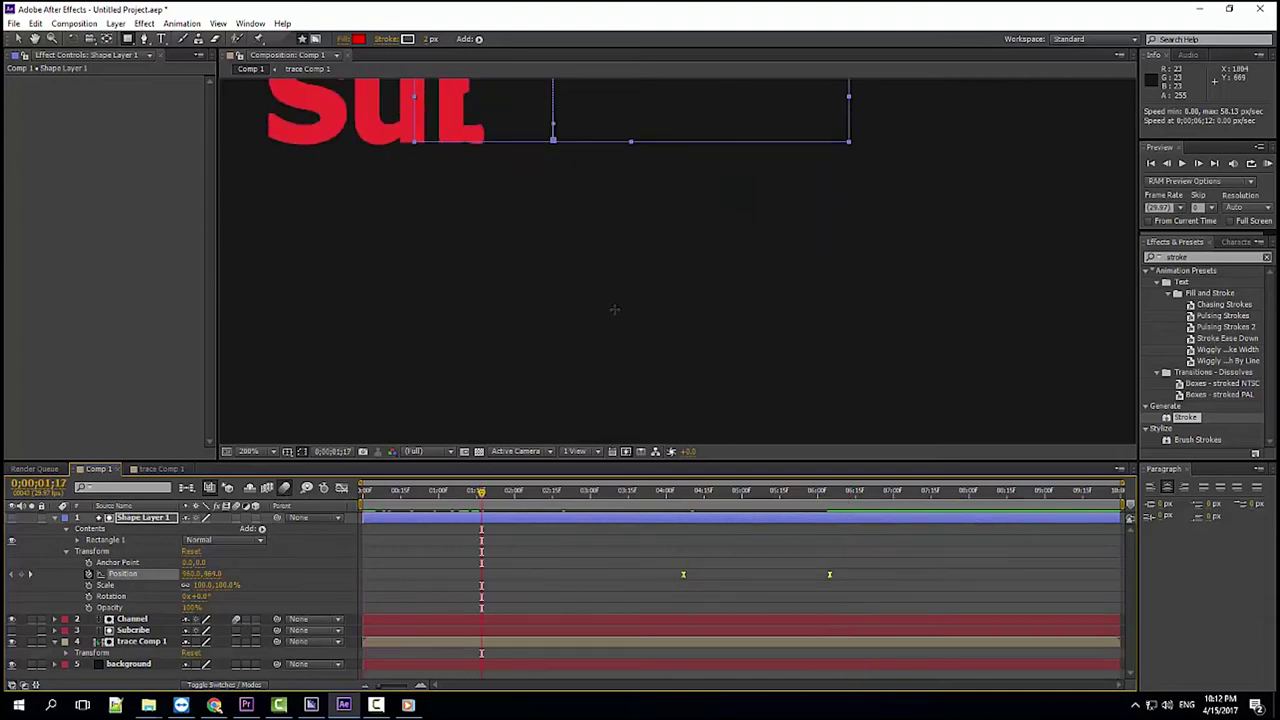
scroll(618, 307, down, 2)
mouse_move(481, 497)
mouse_down()
mouse_move(708, 530)
mouse_move(498, 547)
mouse_up()
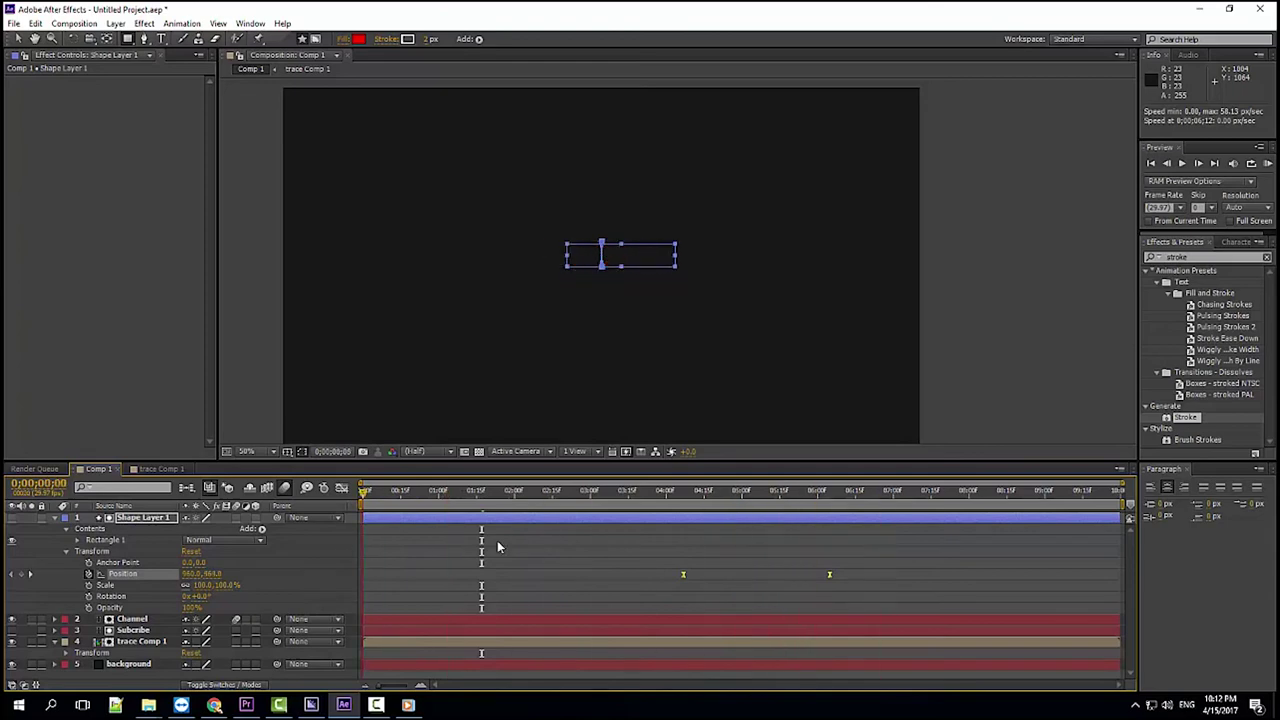
drag(498, 547, 835, 540)
click(15, 23)
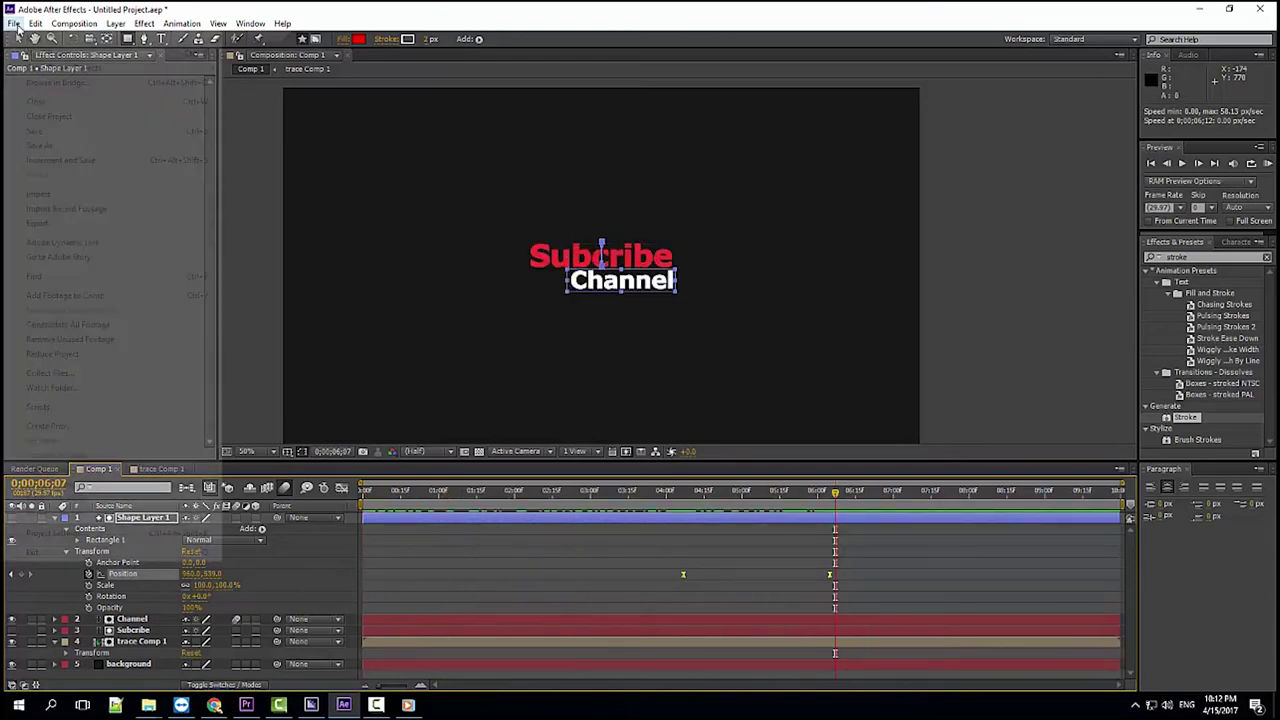
Step: Add Comp 1 to the Render Queue as H.264, outputting to tesst.mp4
mouse_move(72, 230)
click(270, 223)
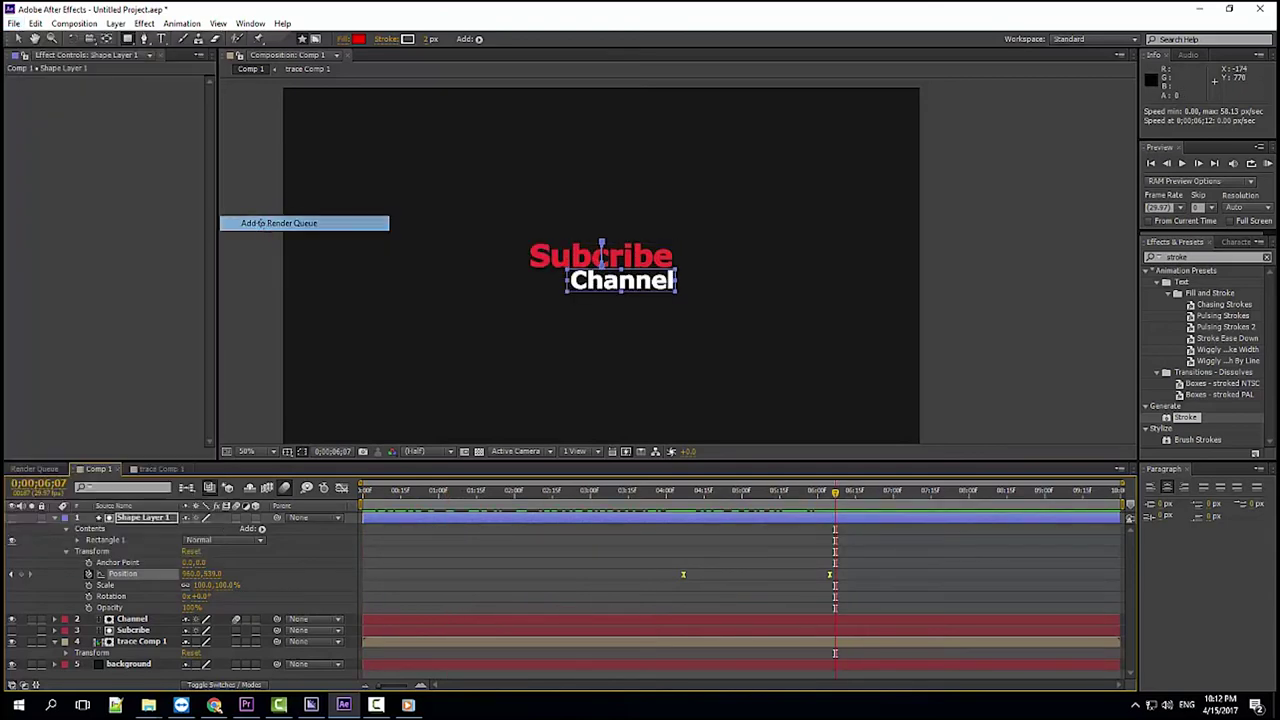
click(114, 554)
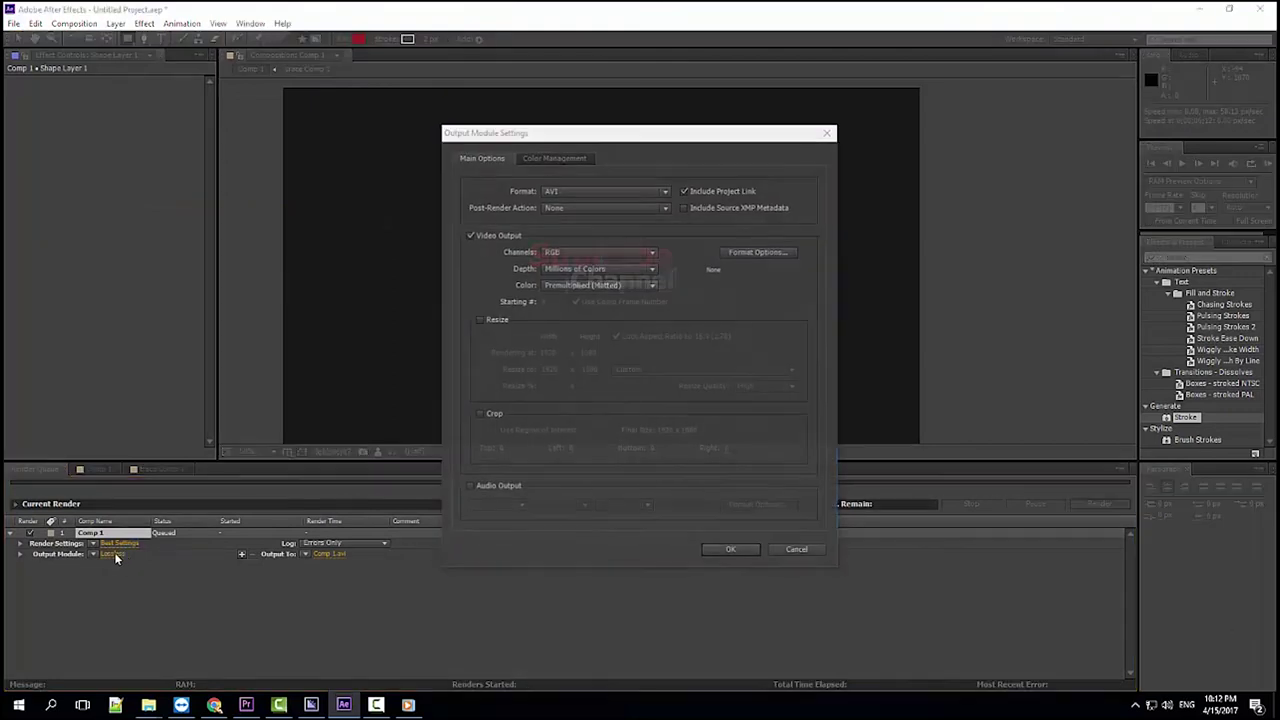
click(579, 191)
click(572, 280)
click(730, 549)
click(333, 555)
text(testt)
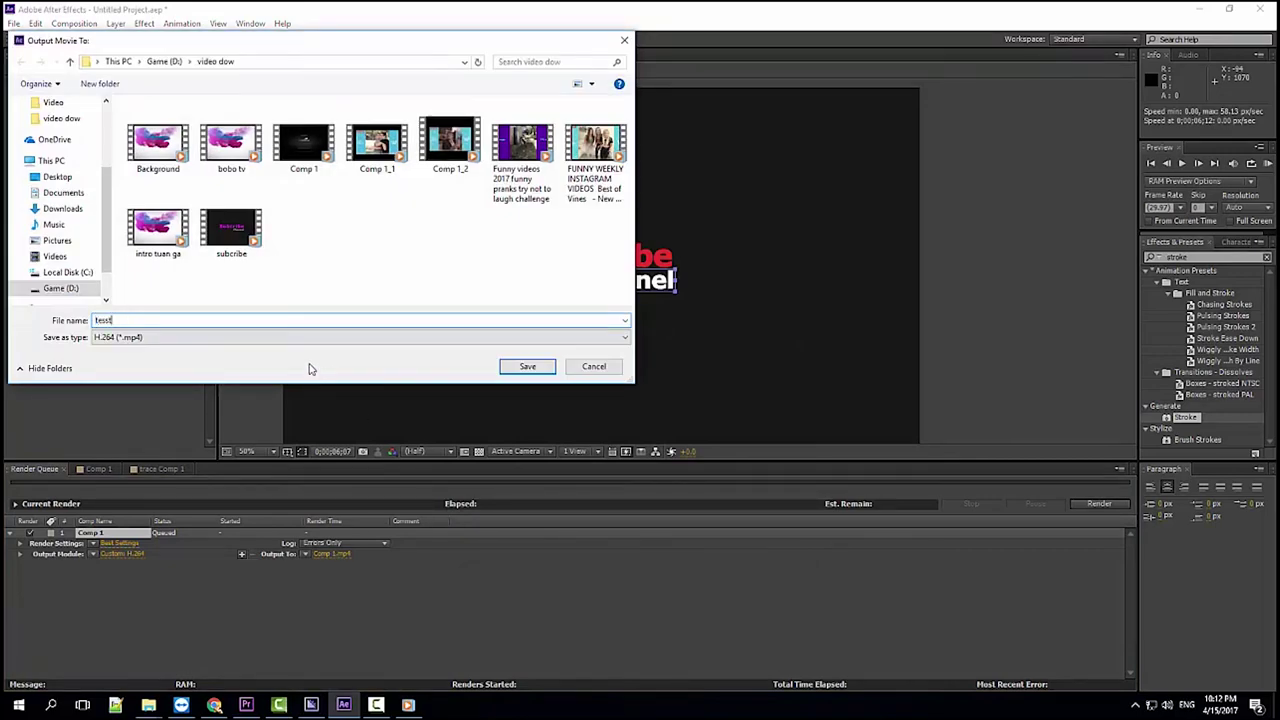
key(Return)
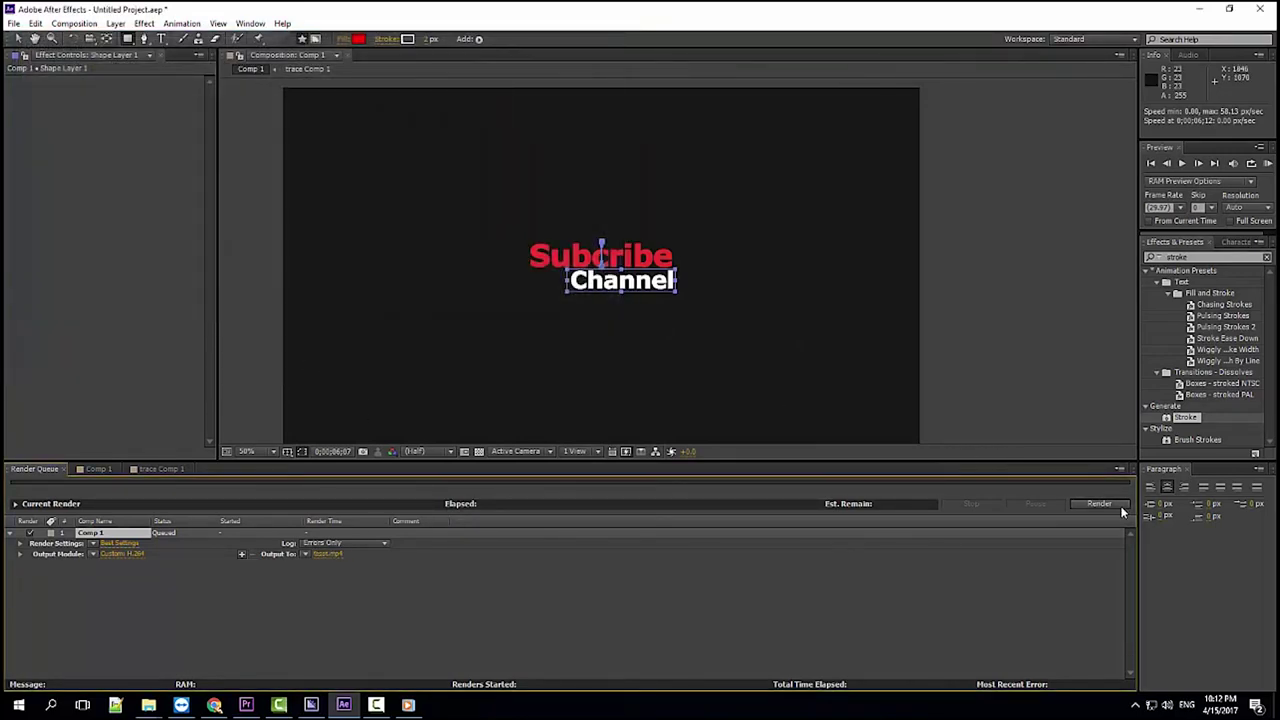
Step: Render Comp 1 and open the resulting tesst video from the video dow folder
click(1118, 506)
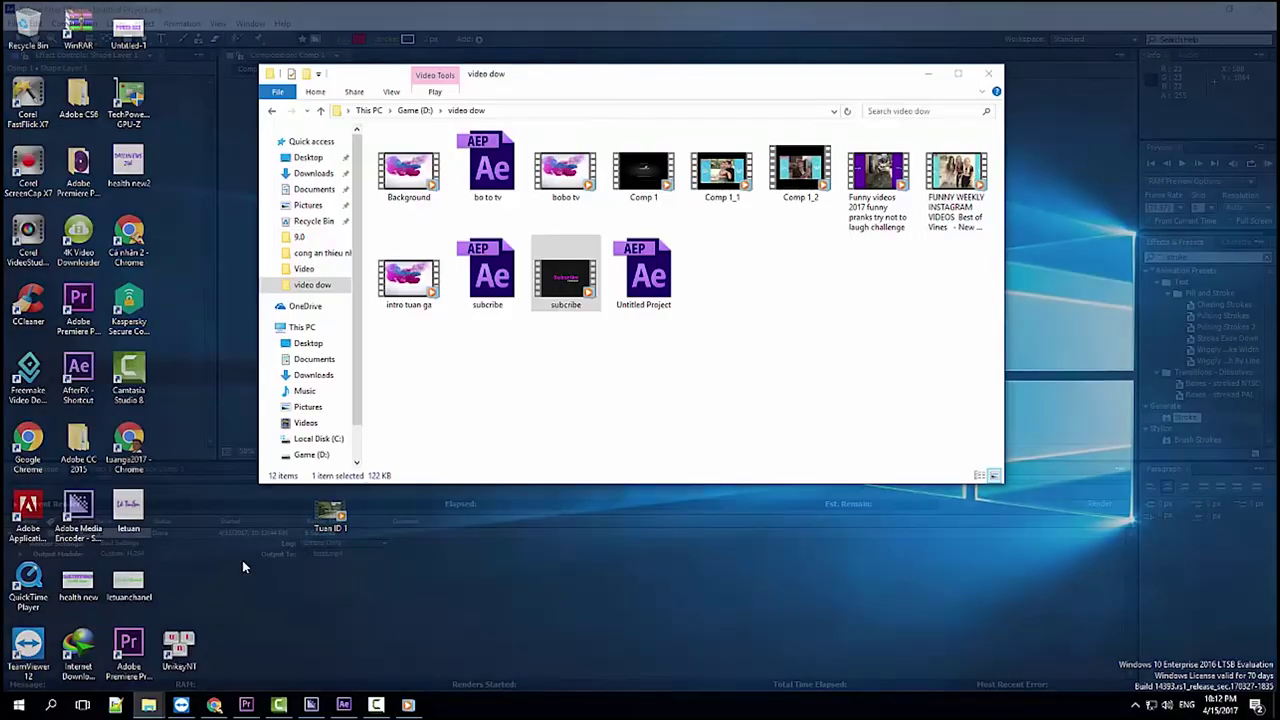
click(218, 645)
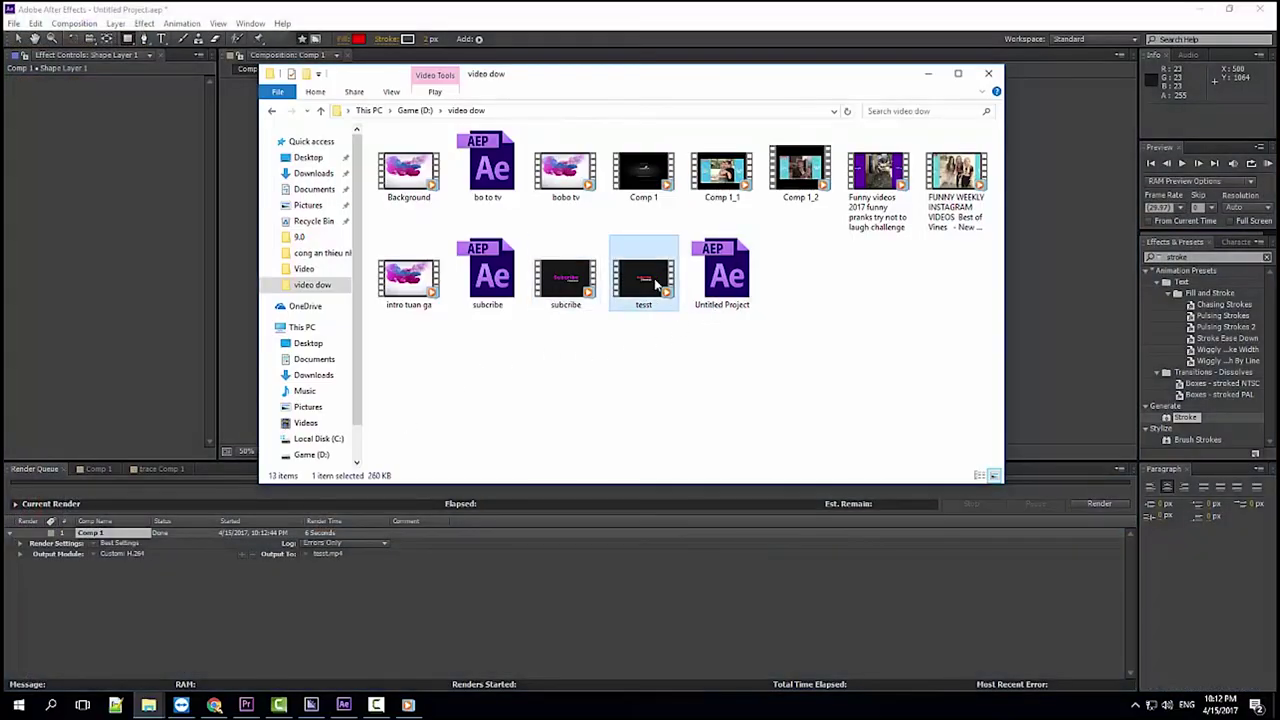
double_click(648, 277)
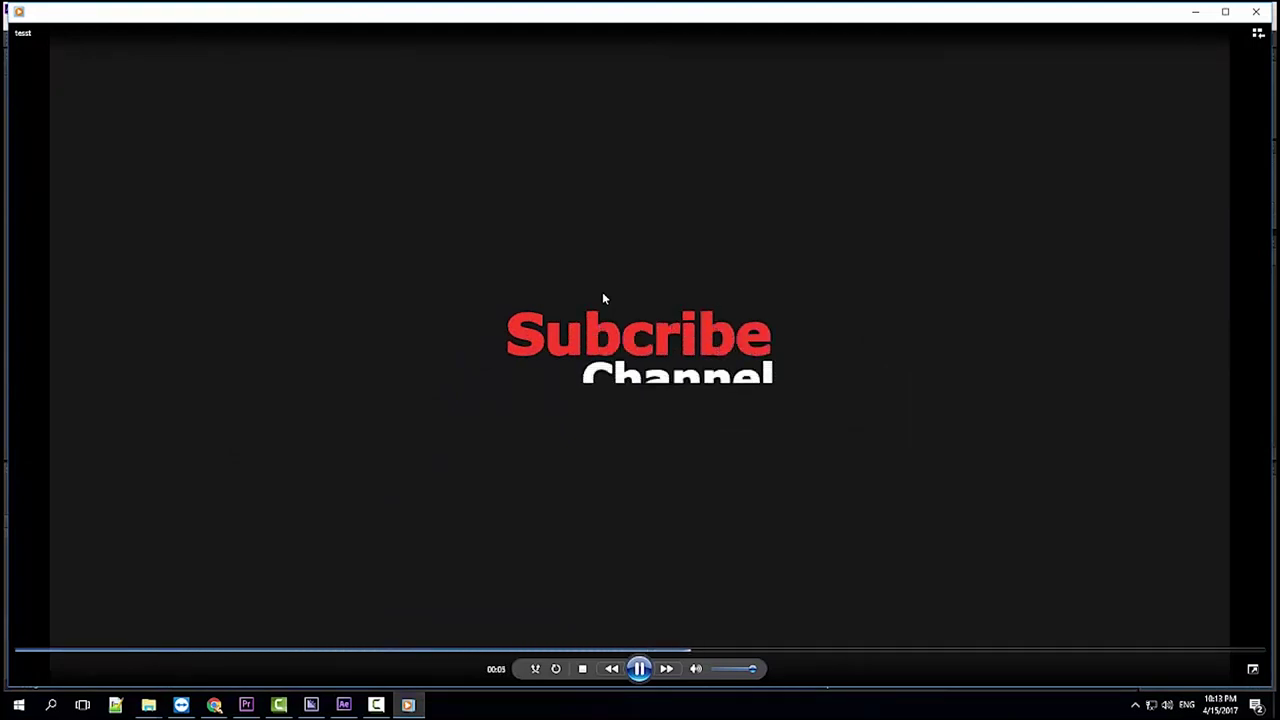
Step: Replay the rendered tesst video in Windows Media Player, then minimize the player
mouse_move(597, 605)
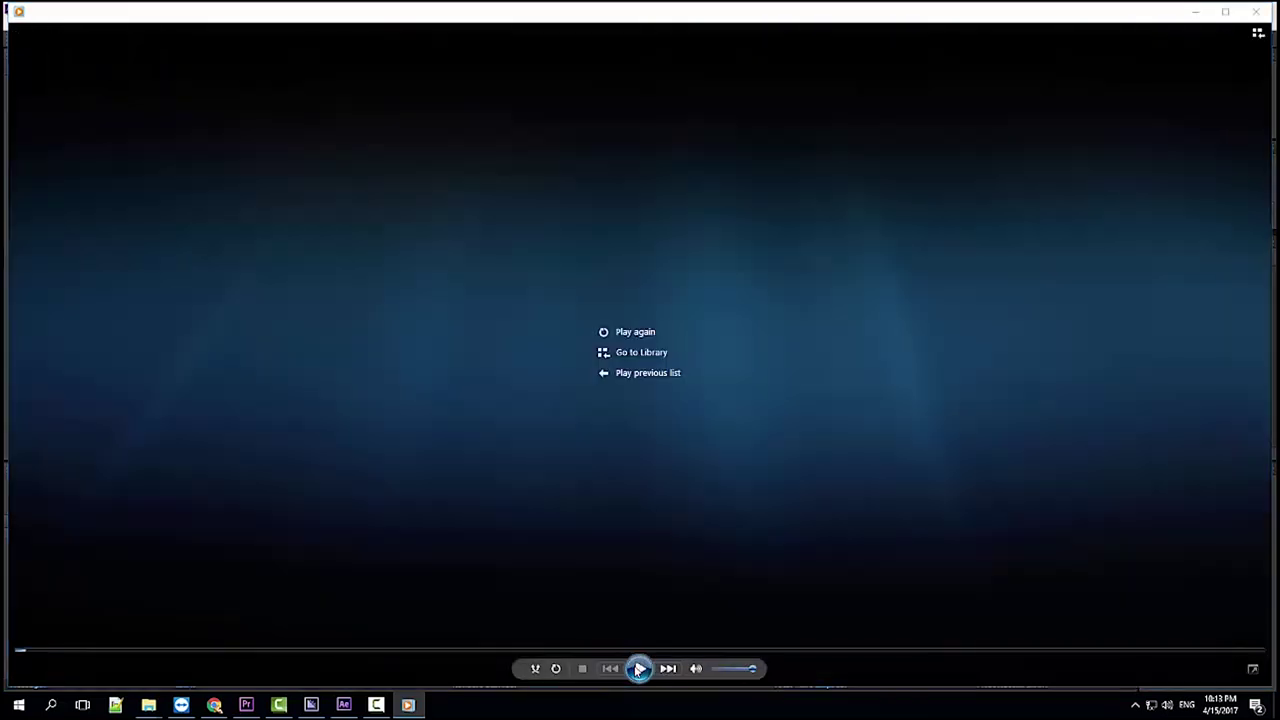
click(638, 669)
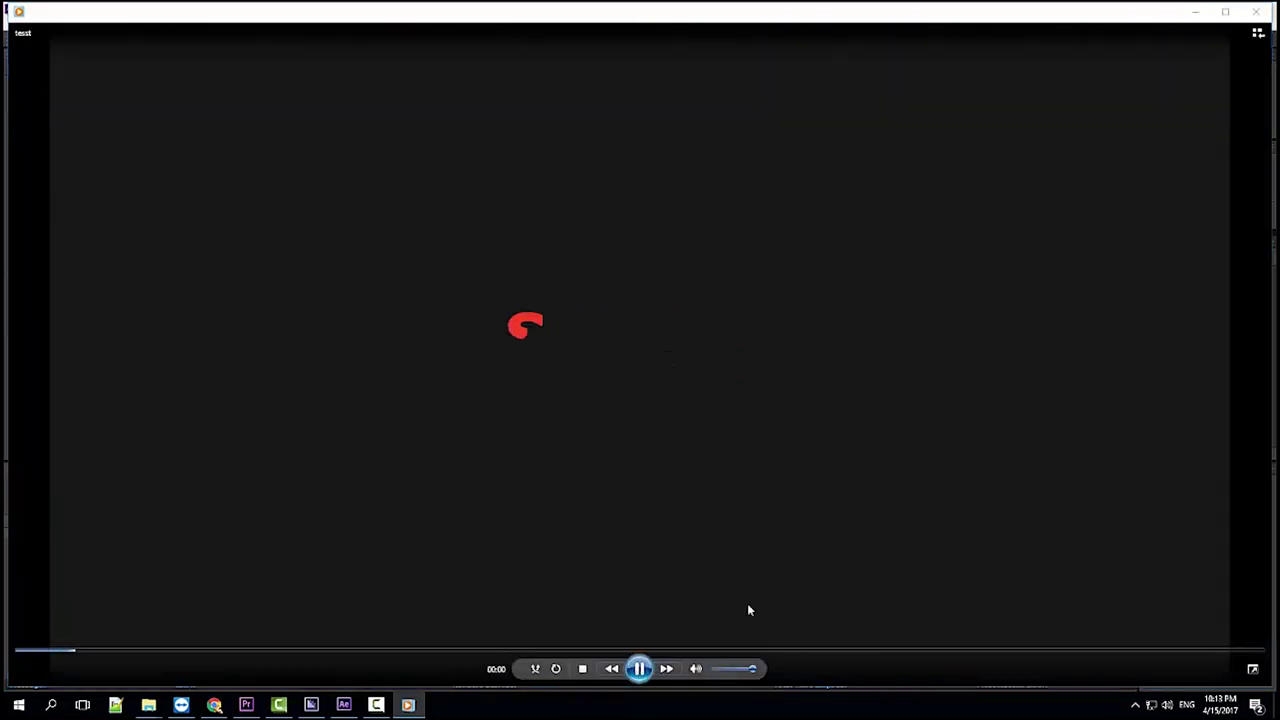
click(1200, 16)
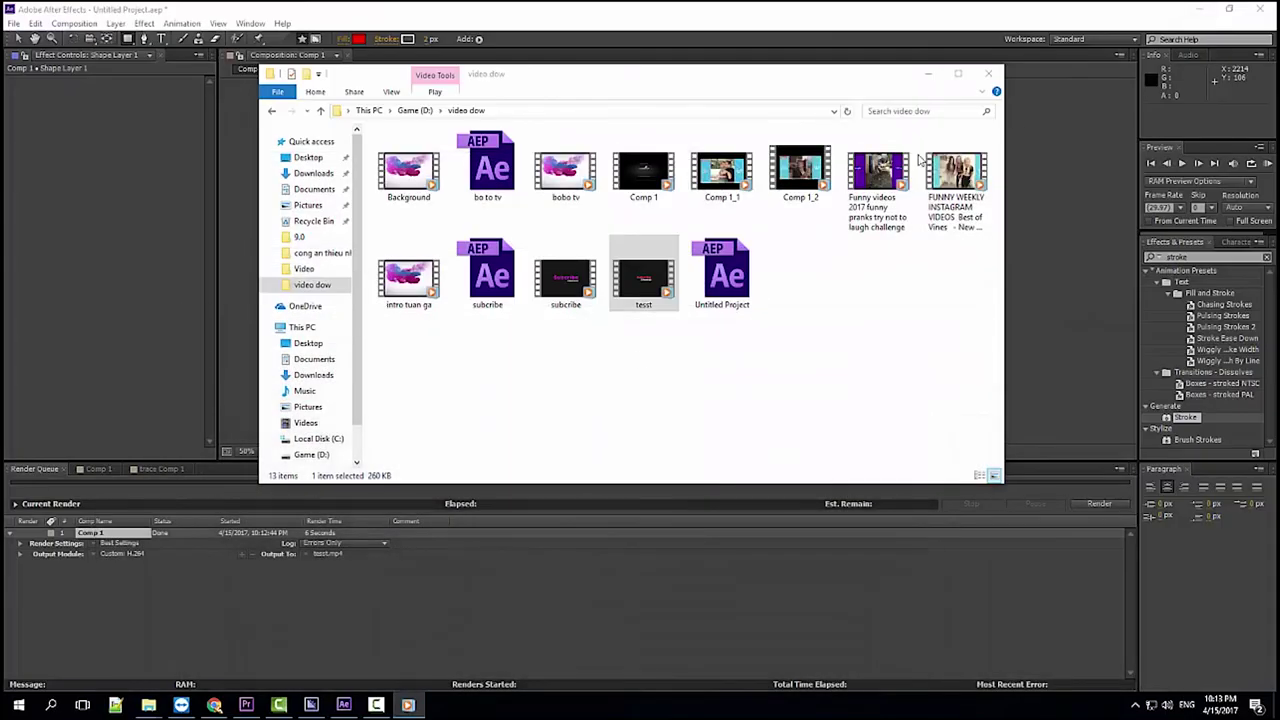
Step: Minimize the video dow folder and start the full-screen magenta title video
click(932, 76)
click(374, 705)
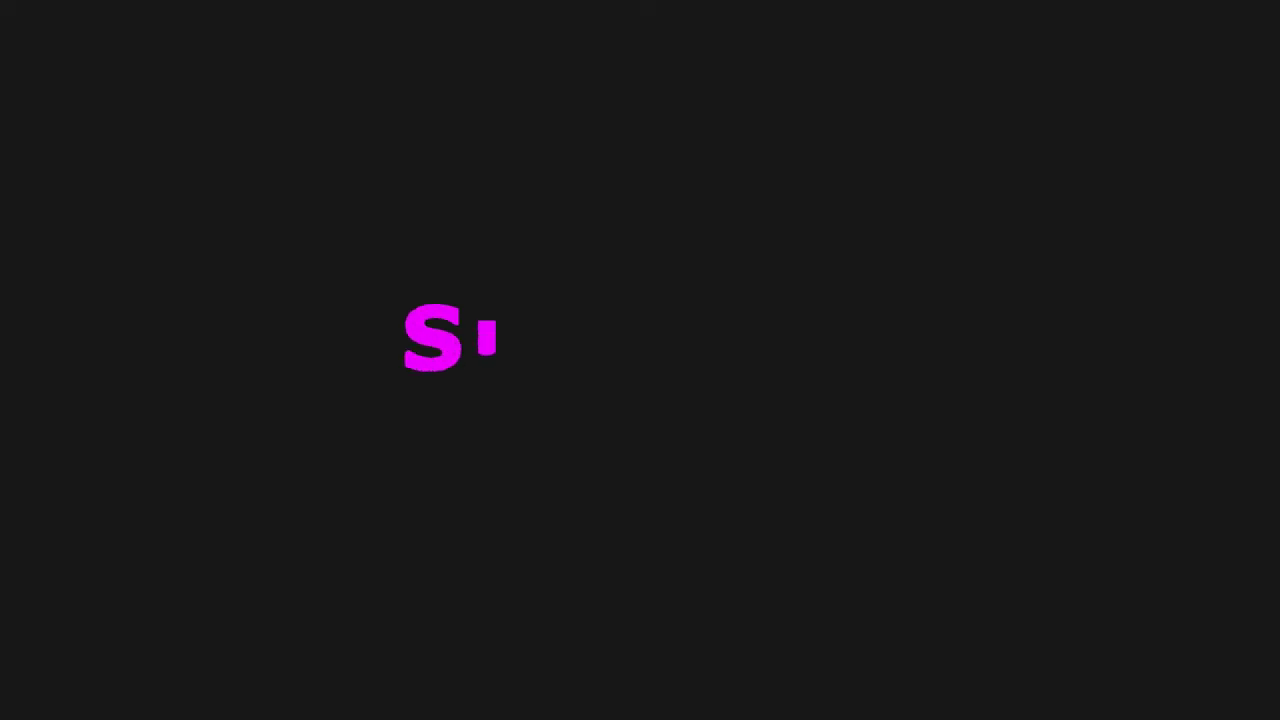